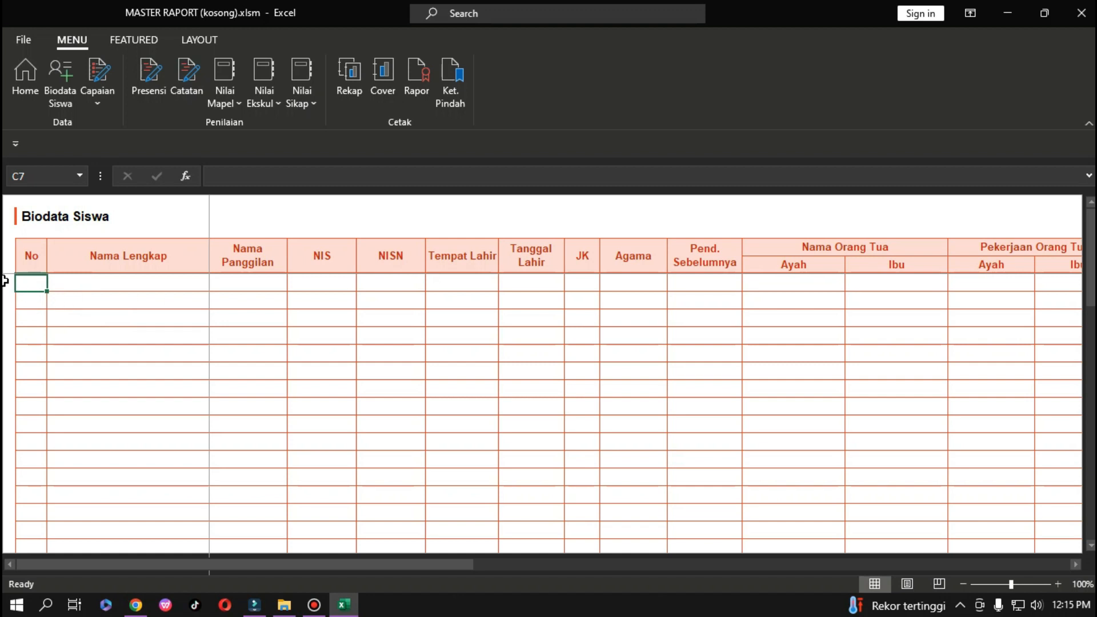
Enter the first student's number, full name, nickname, NIS 0000 and NISN 9999 in row 7.
scroll(113, 329, "down", 3)
scroll(113, 325, "up", 3)
type("1")
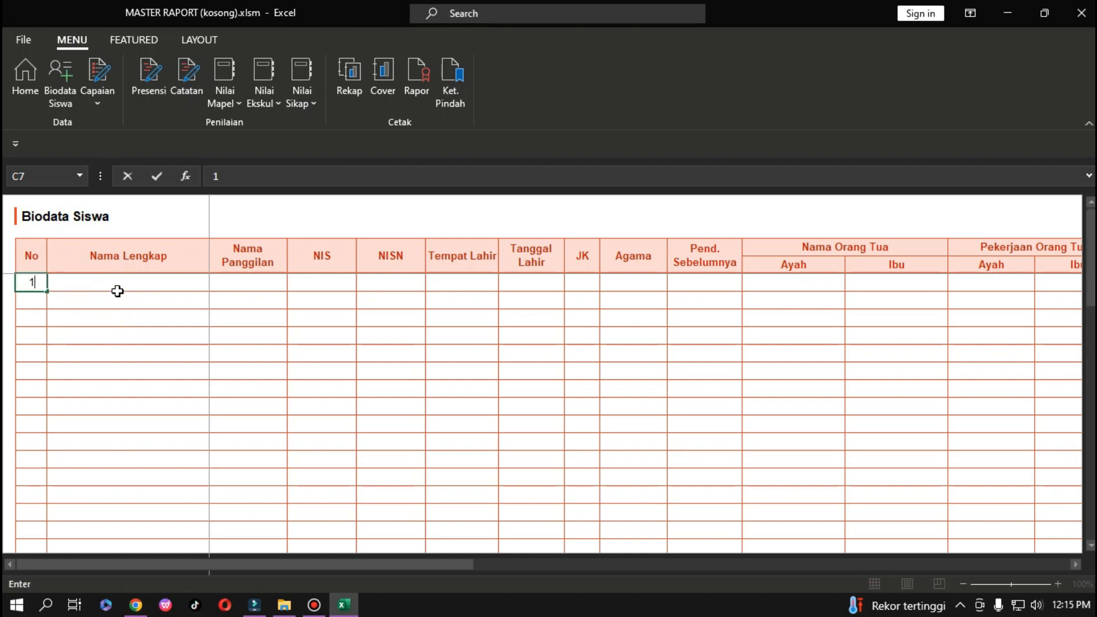
left_click(117, 290)
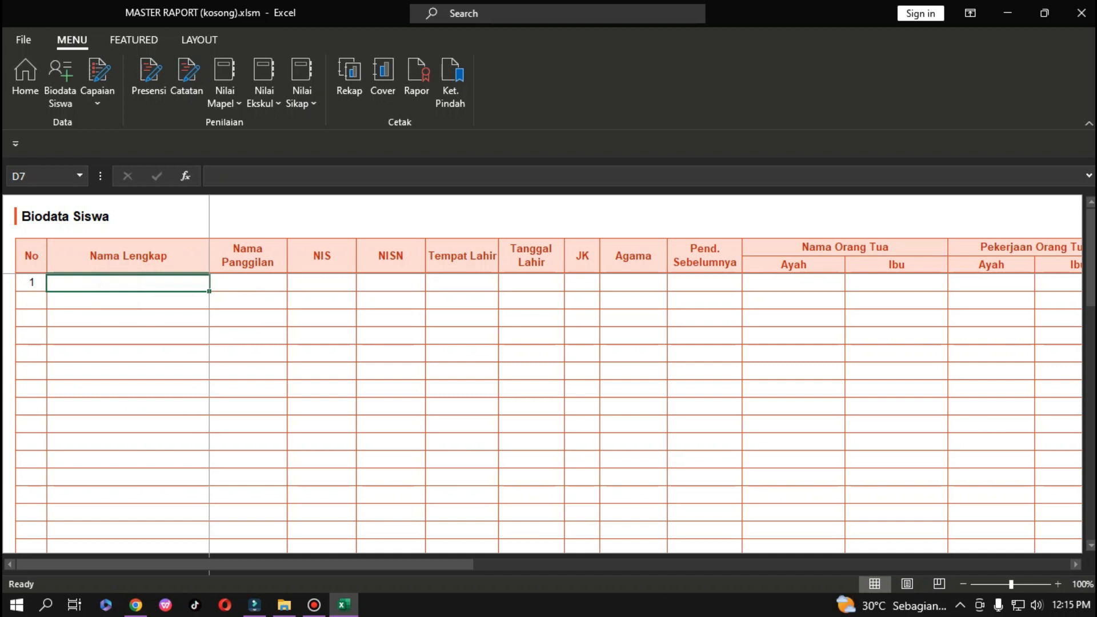
type("ju")
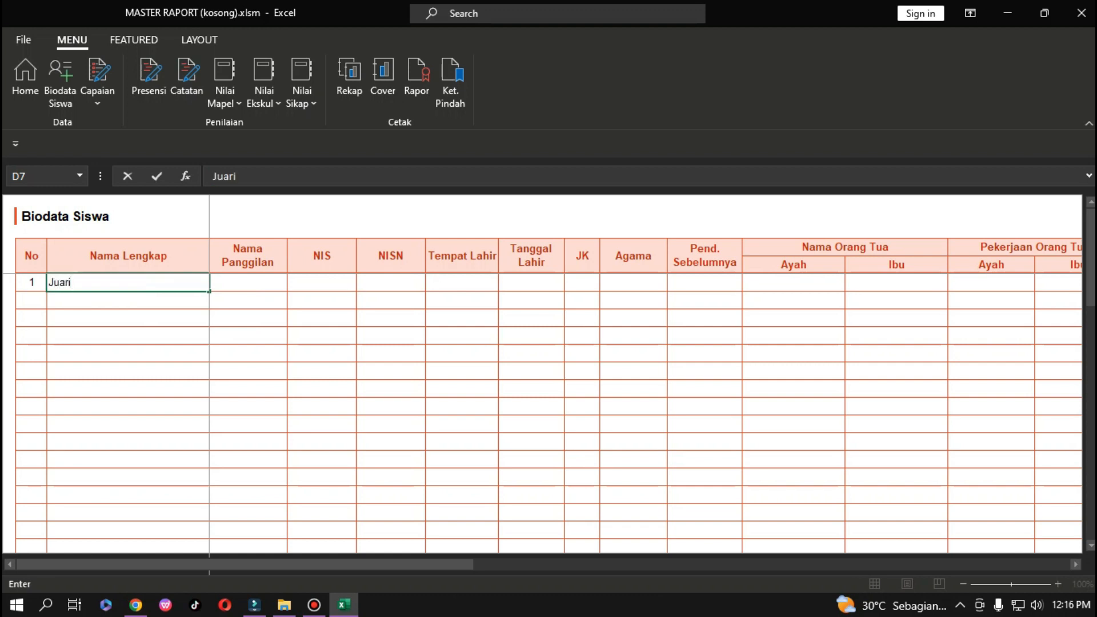
key("Tab")
type("Jua")
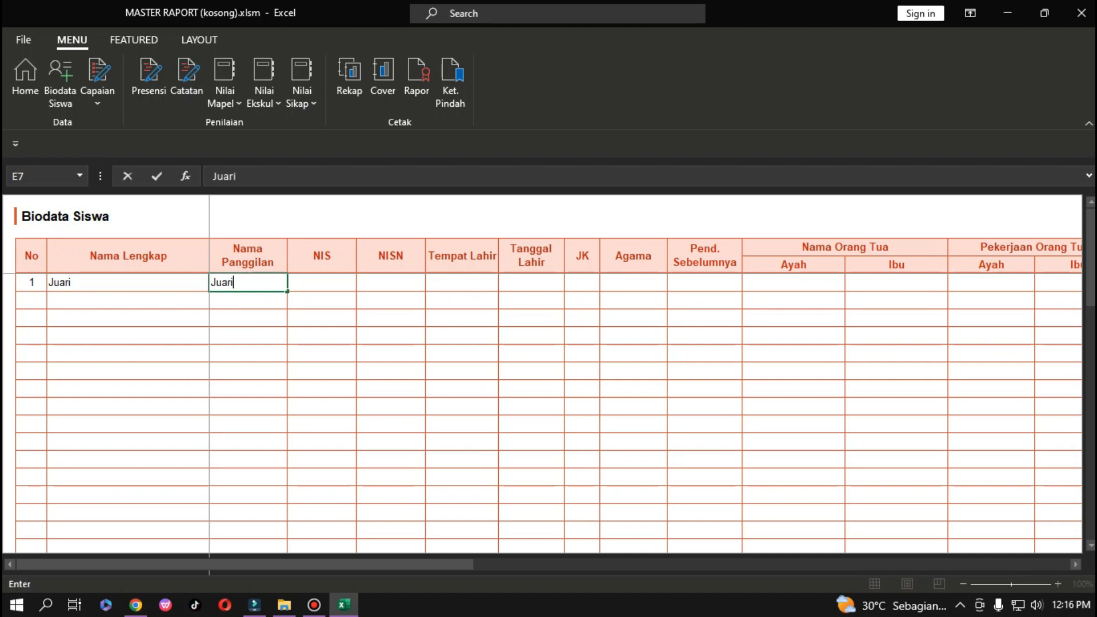
key("Tab")
type("0000")
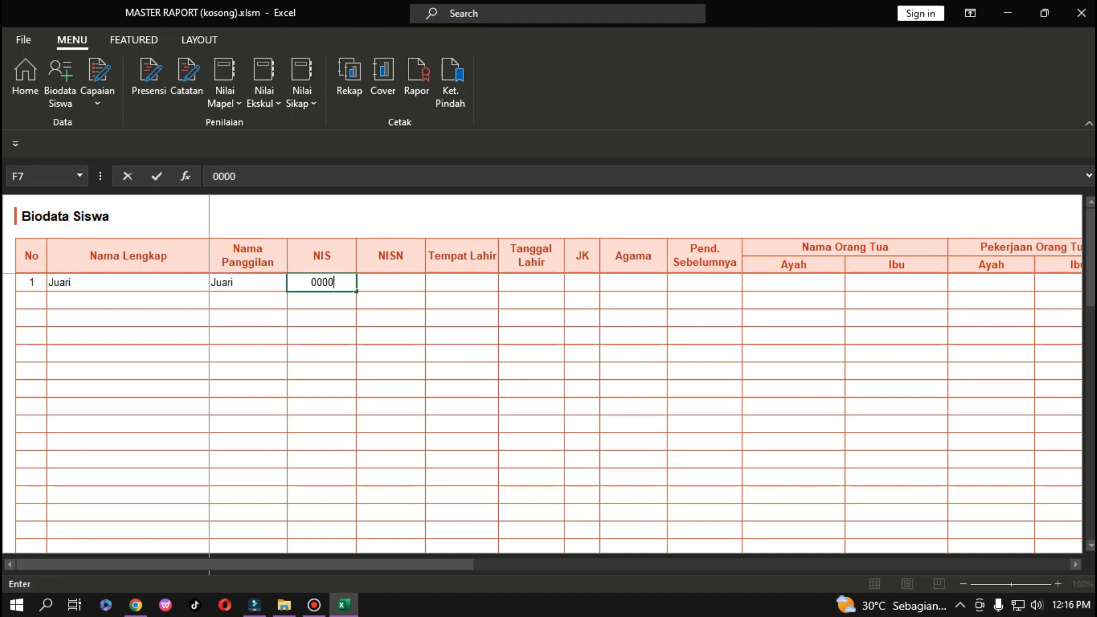
key("Tab")
type("9999")
key("Tab")
type("M")
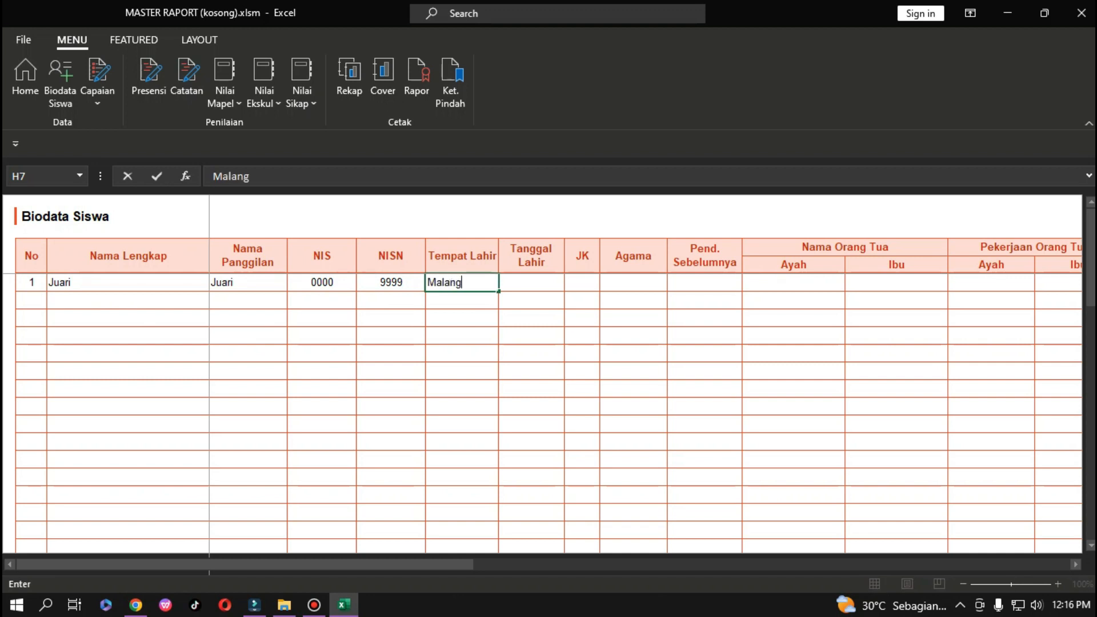
key("Tab")
type("12")
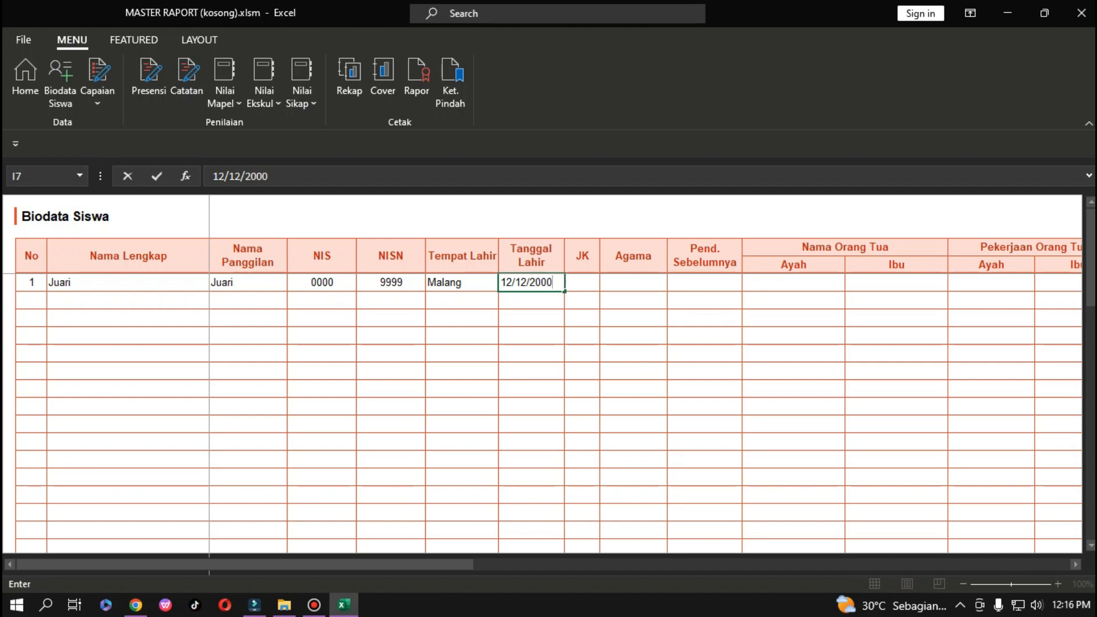
key("Tab")
type("L")
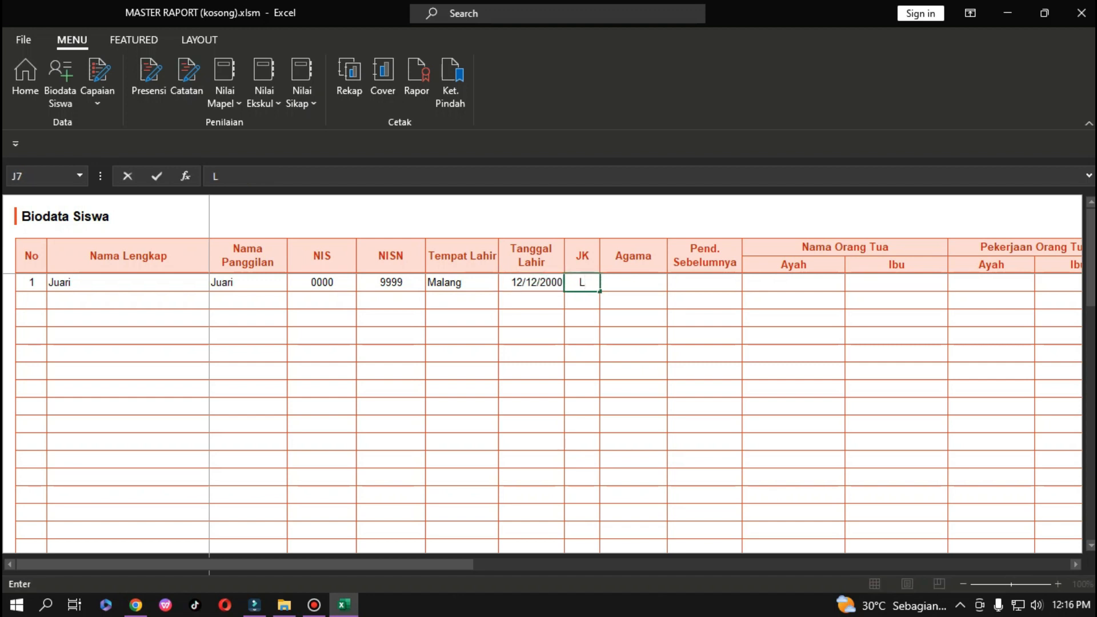
key("Tab")
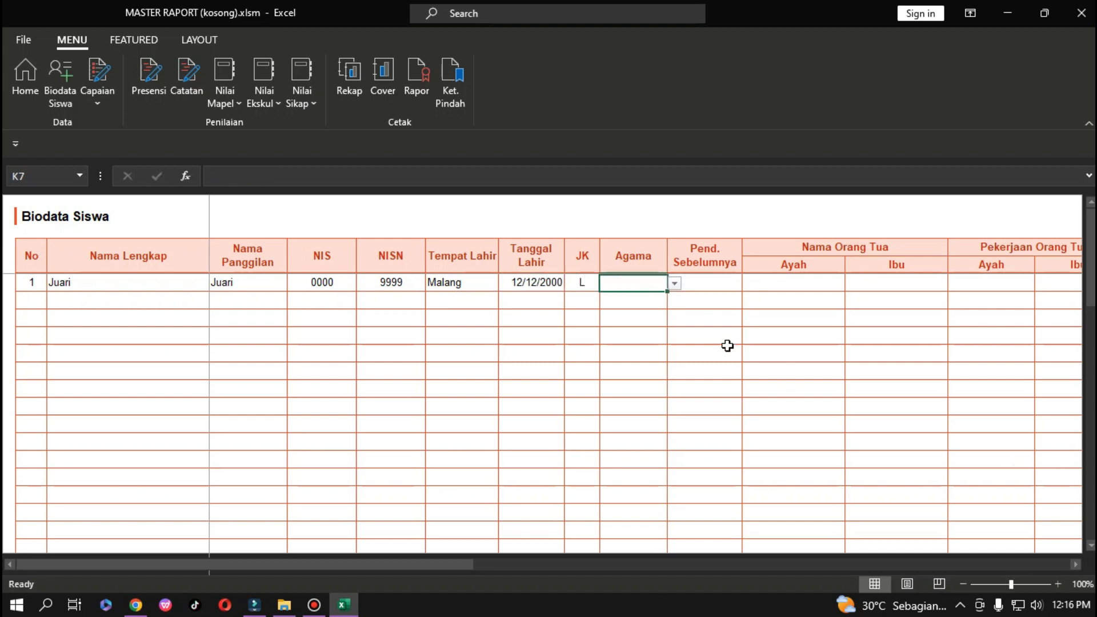
left_click(675, 283)
left_click(641, 298)
left_click(722, 286)
type("S")
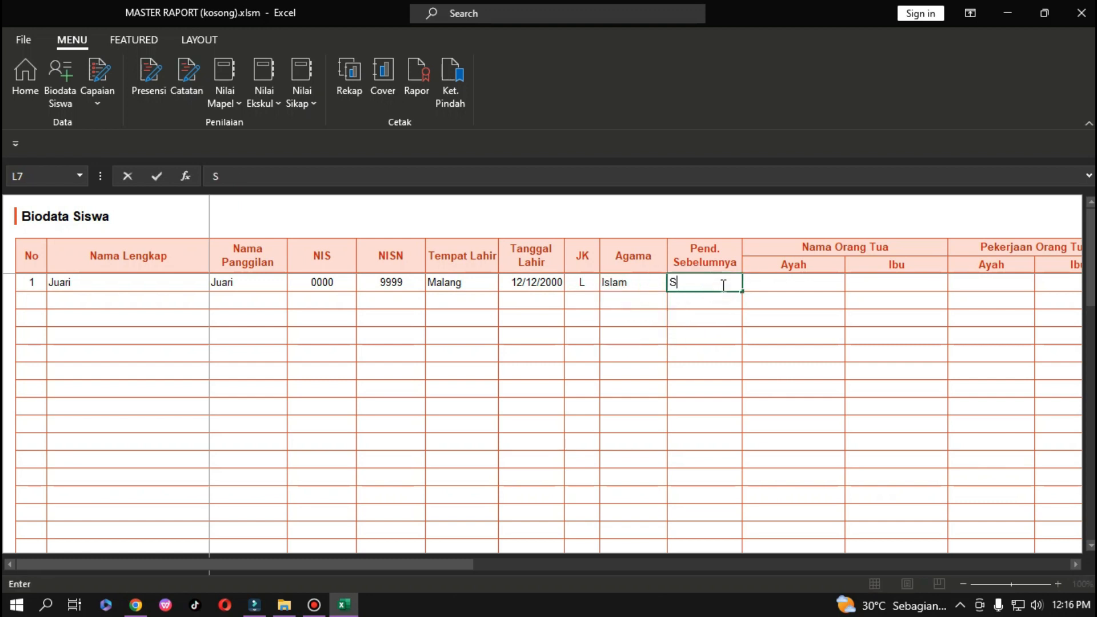
type("D")
key("Tab")
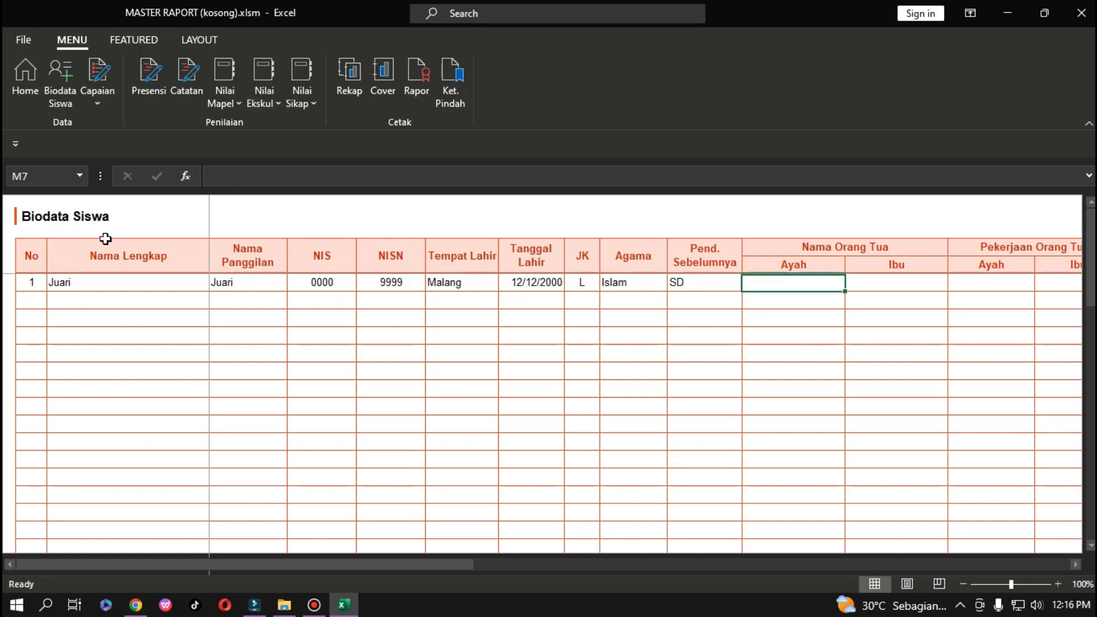
left_click(25, 74)
Return to the Biodata Siswa sheet and select the Wali Peserta Didik and Kenaikan block.
scroll(246, 444, "down", 2)
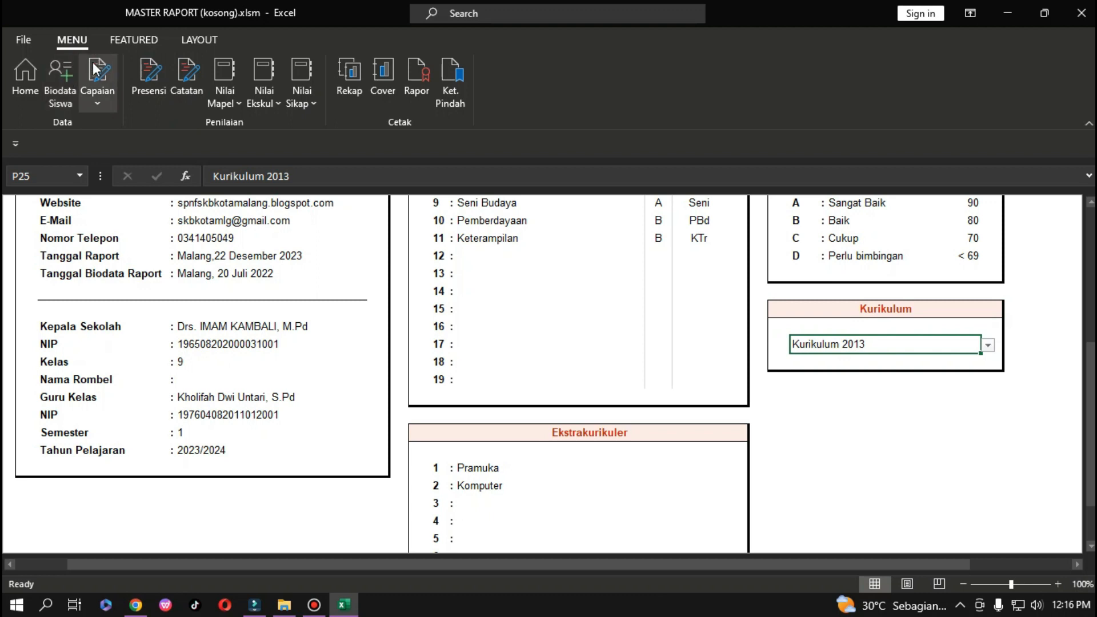
left_click(71, 88)
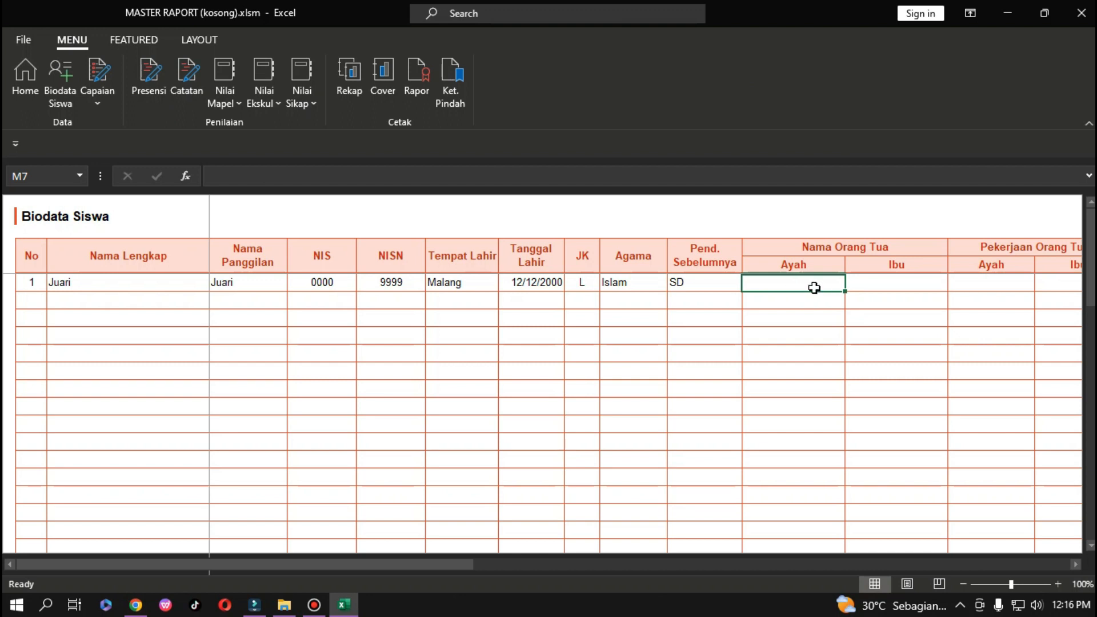
left_click_drag(445, 564, 1077, 592)
left_click(731, 251)
left_click_drag(731, 251, 1023, 385)
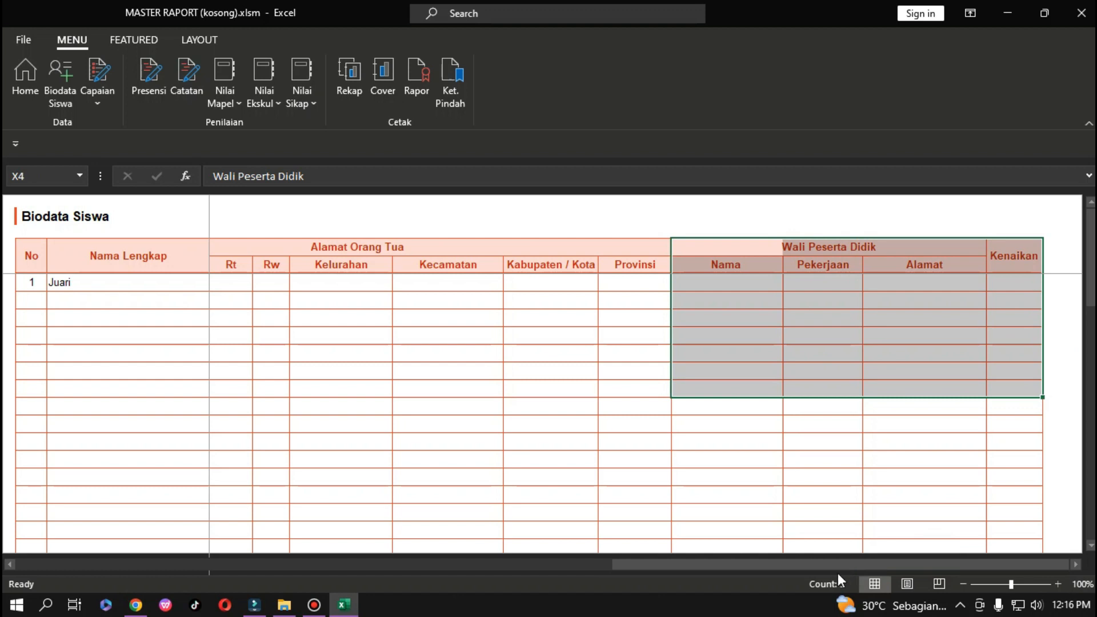
left_click_drag(831, 566, 422, 566)
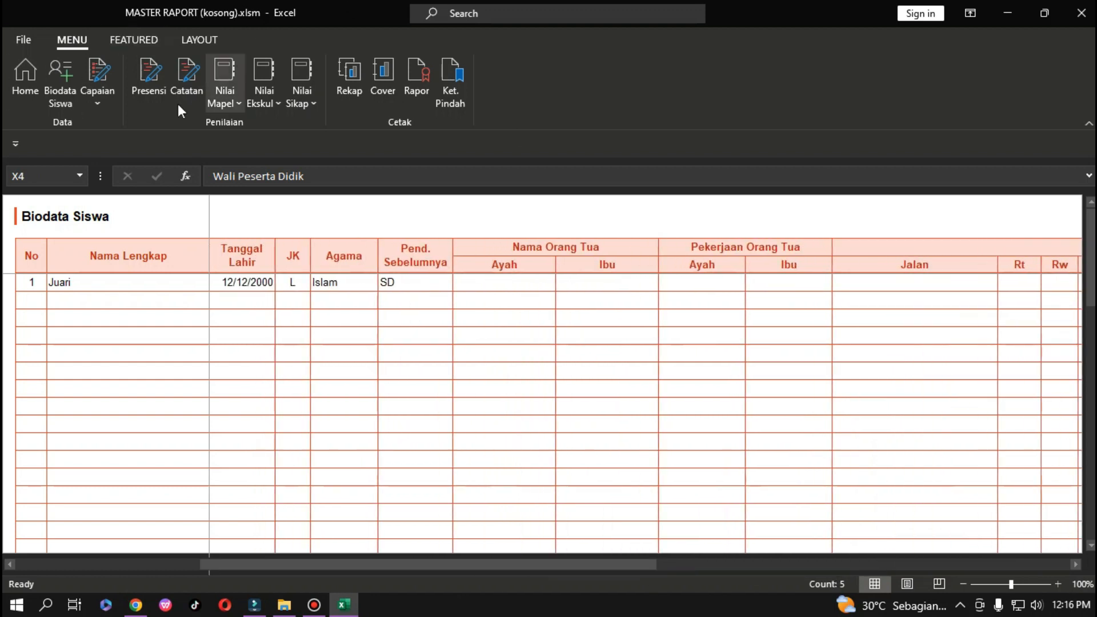
Open the Capaian Pembelajaran Pendidikan Agama Islam sheet from the Capaian menu.
left_click(96, 105)
mouse_move(214, 125)
left_click(302, 125)
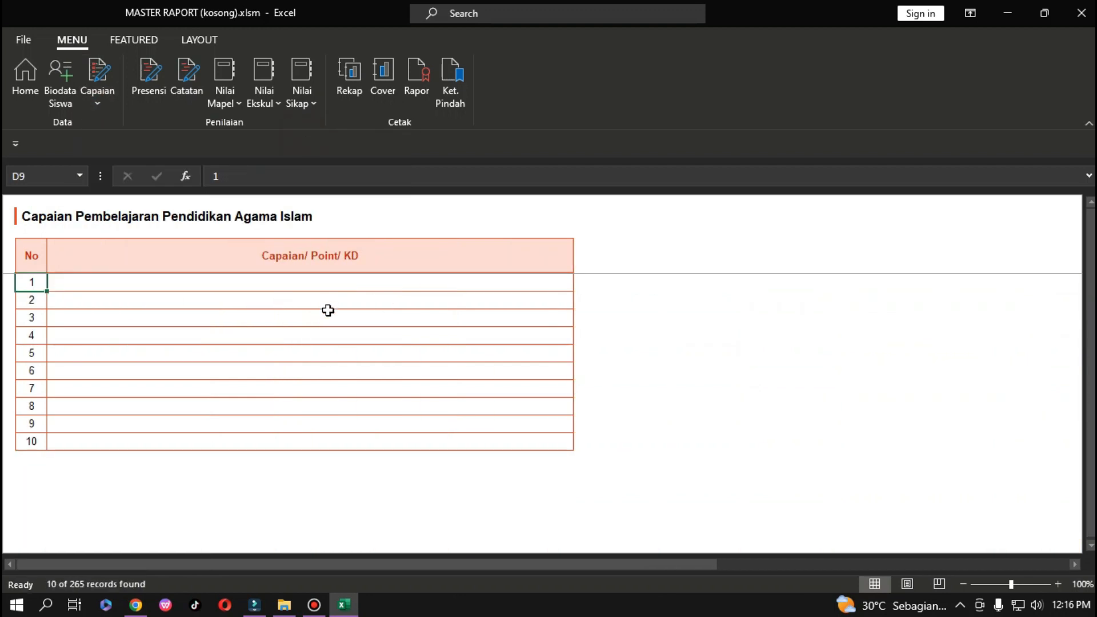
In the browser's CP & ATP picker, choose level SD-SMA and Pendidikan Agama Islam Dan Budi Pekerti.
left_click(137, 606)
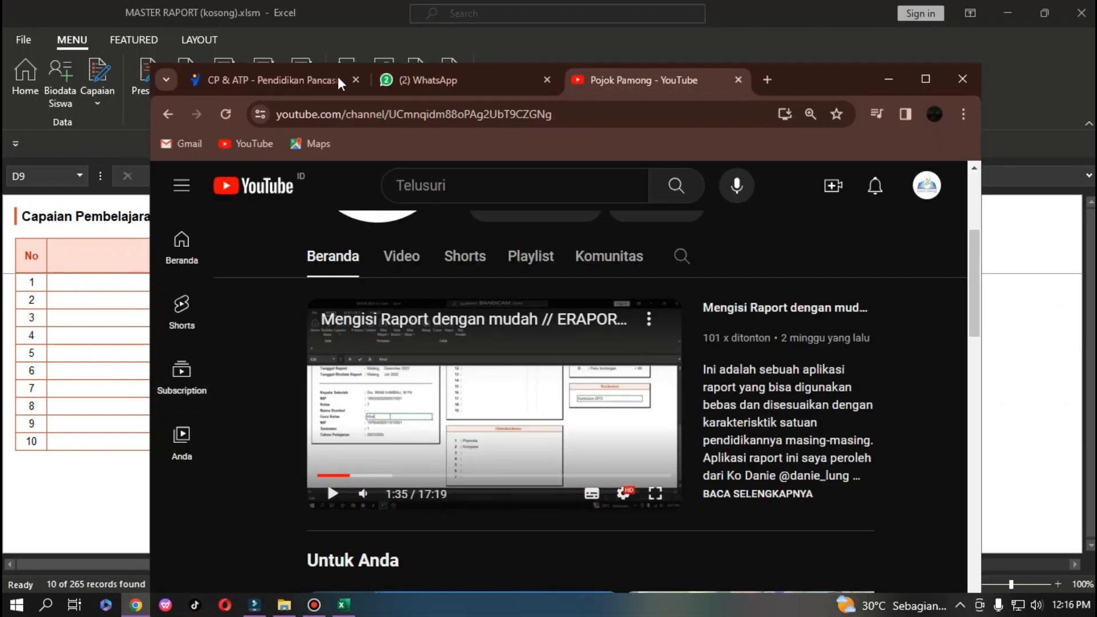
left_click(339, 80)
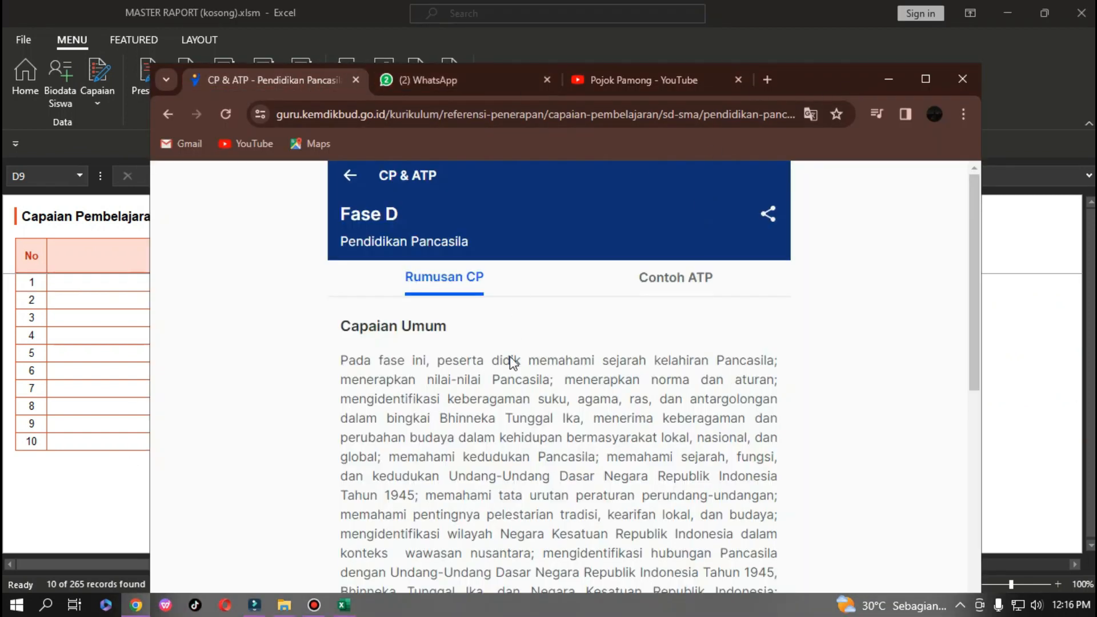
left_click(356, 185)
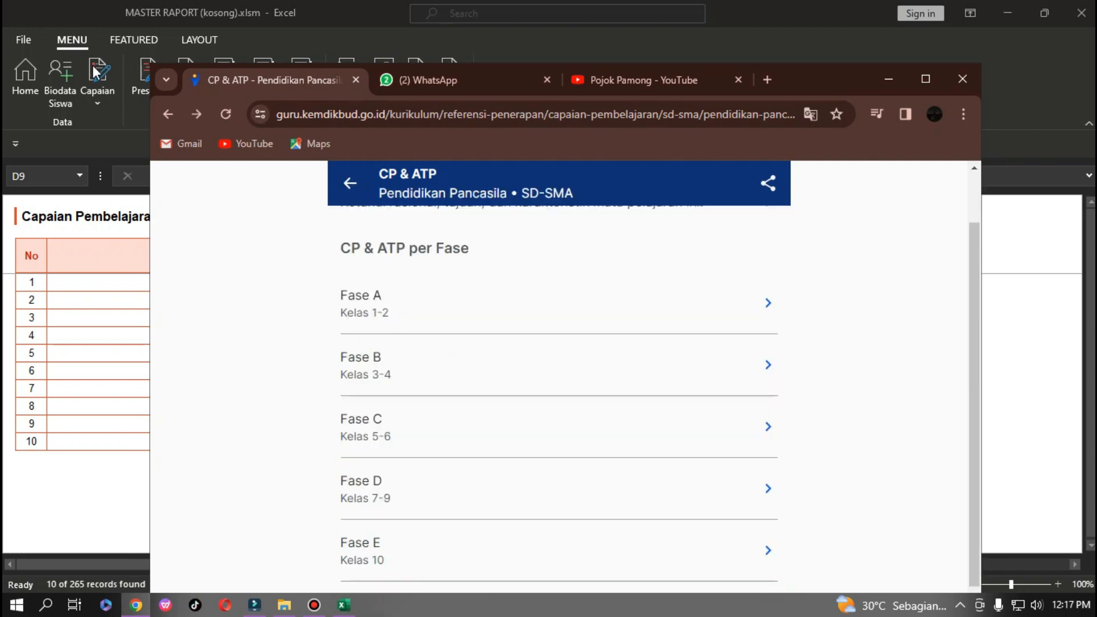
scroll(428, 321, "up", 3)
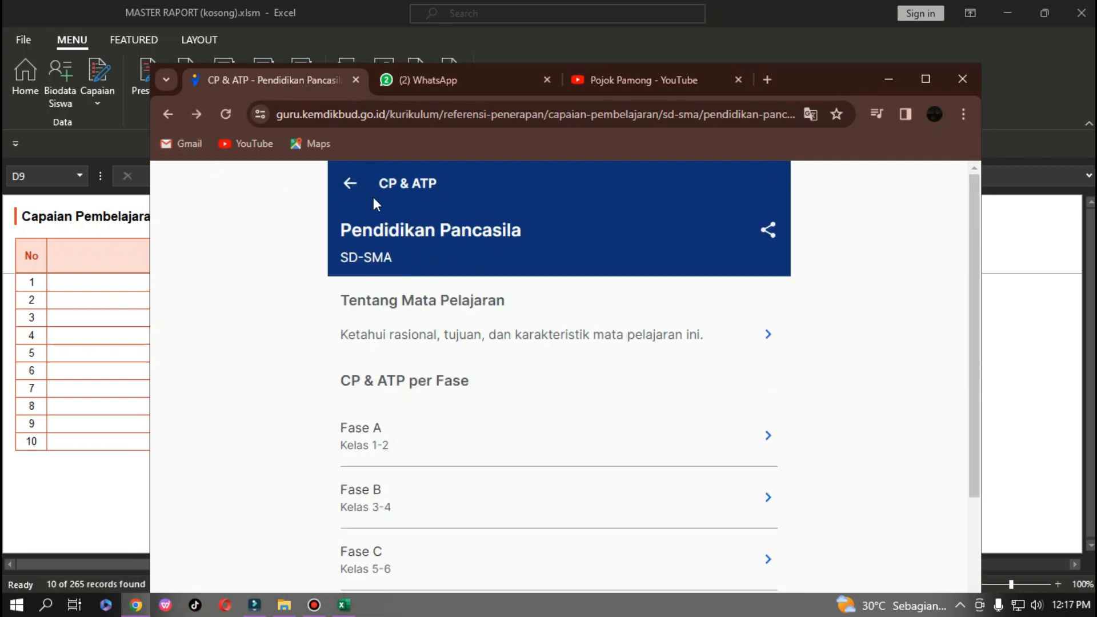
left_click(350, 184)
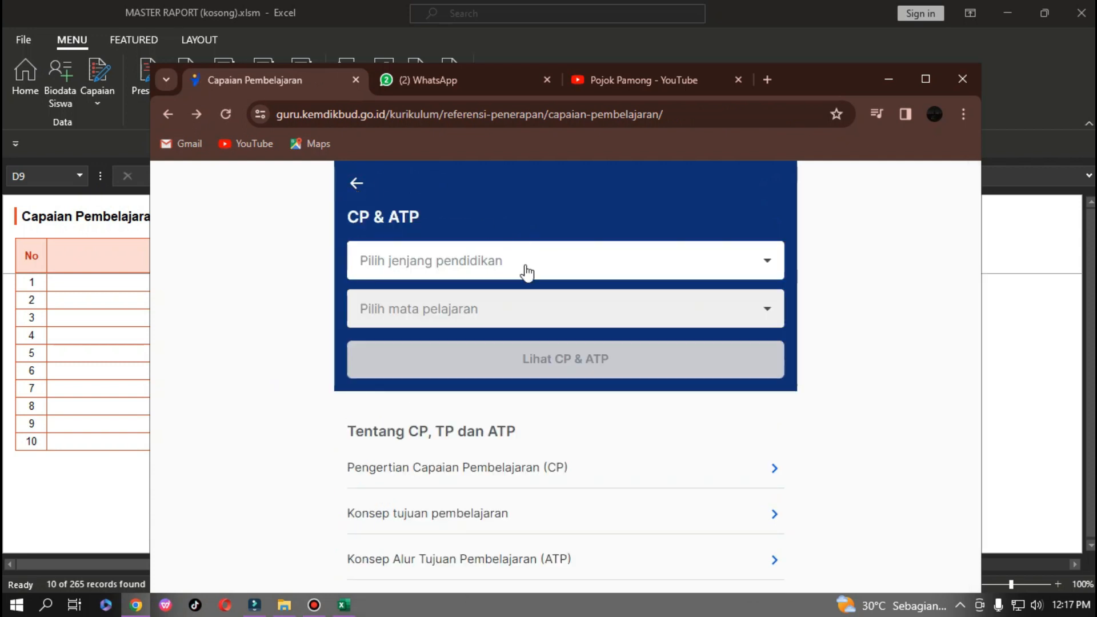
left_click(512, 267)
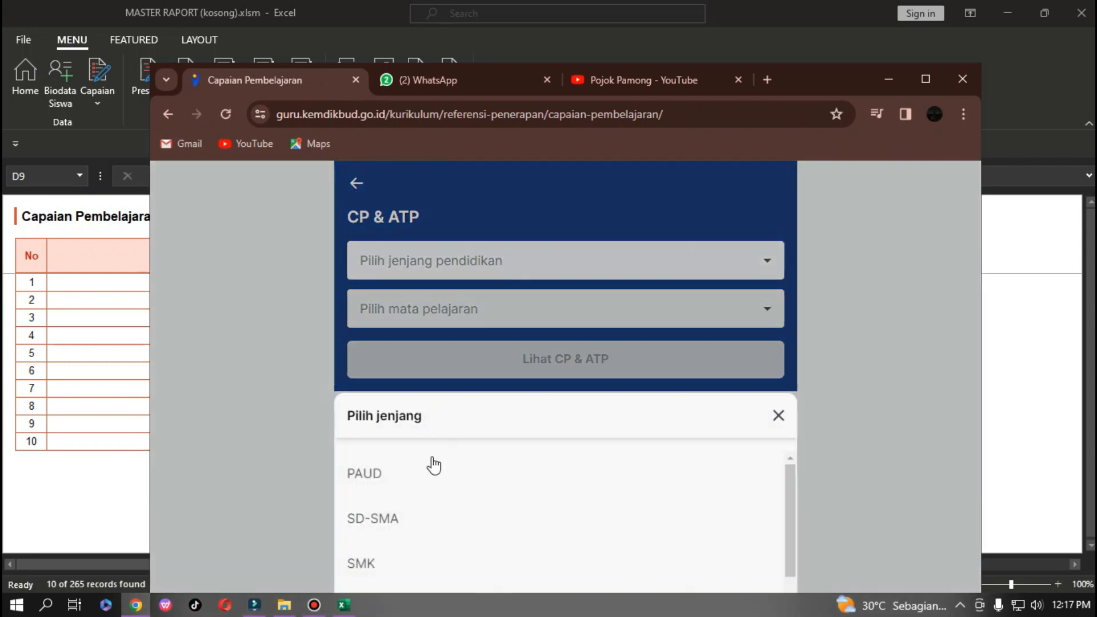
left_click(375, 519)
left_click(485, 314)
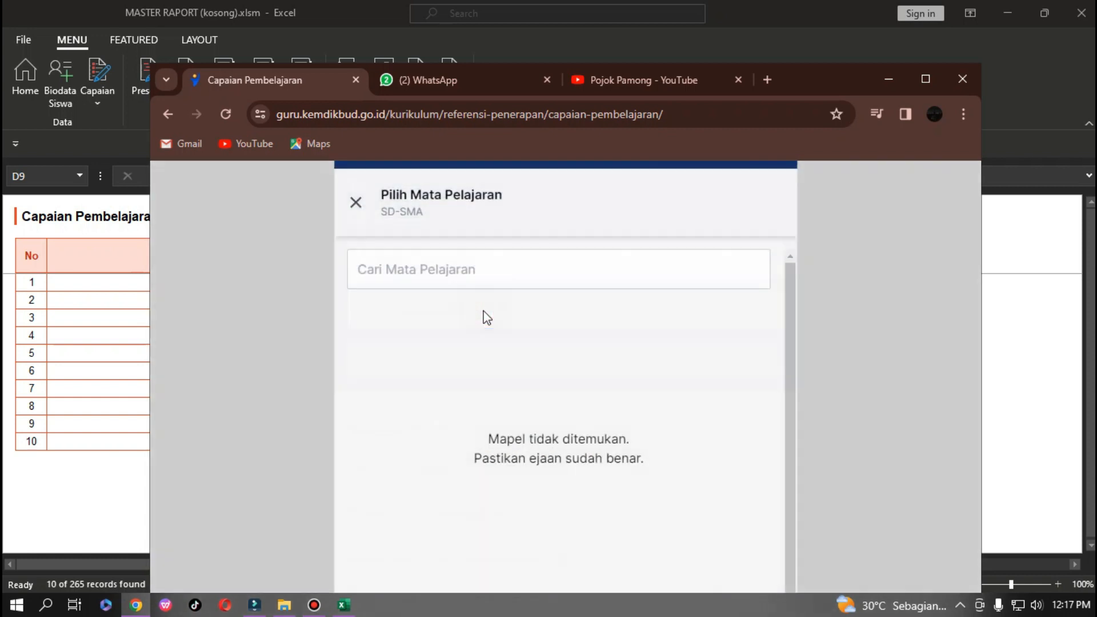
scroll(422, 508, "down", 12)
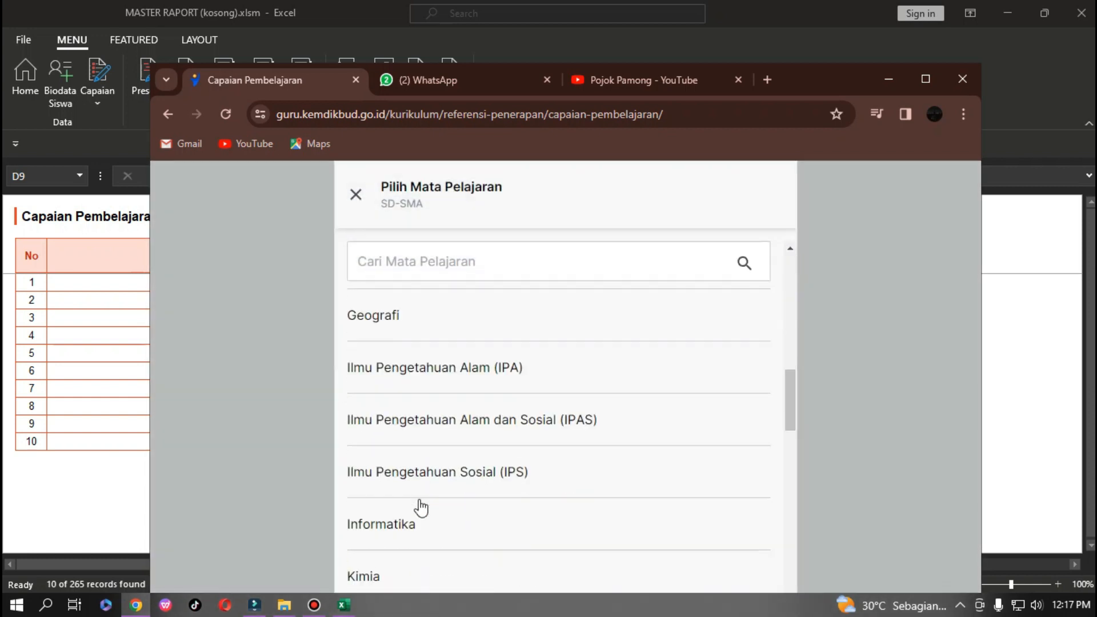
scroll(453, 459, "down", 7)
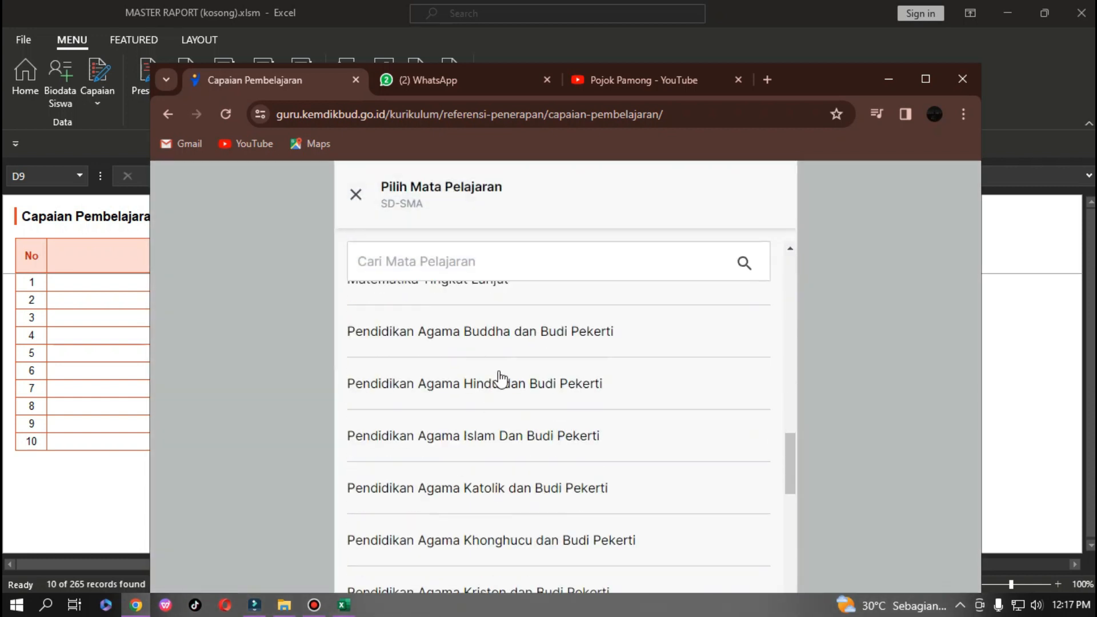
left_click(478, 436)
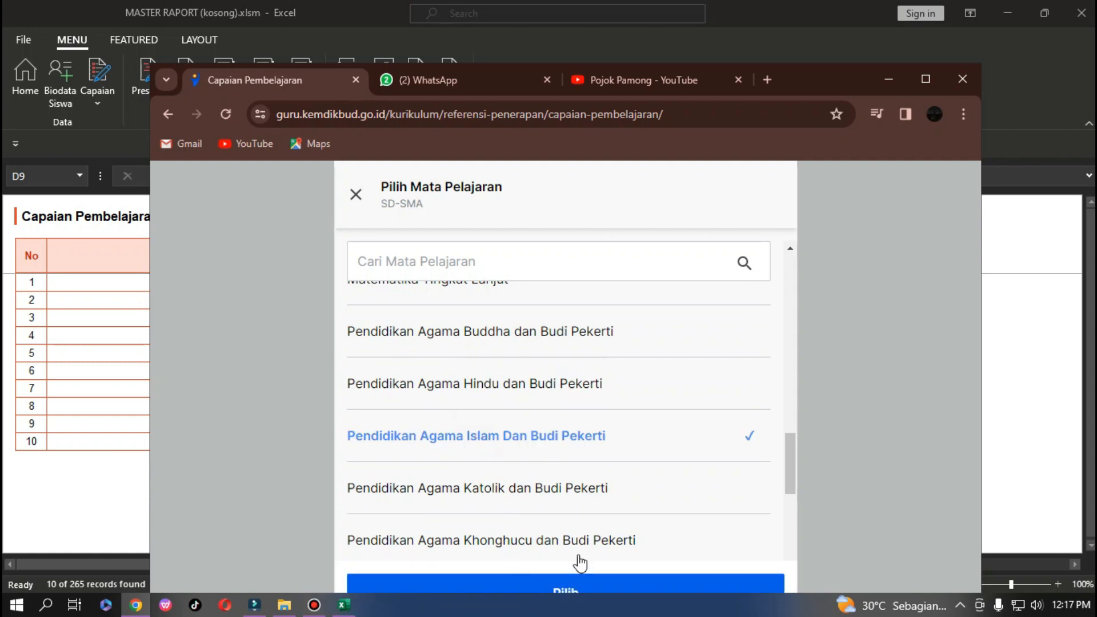
Confirm the subject, show its CP & ATP and open the Fase D learning outcomes.
scroll(580, 563, "down", 3)
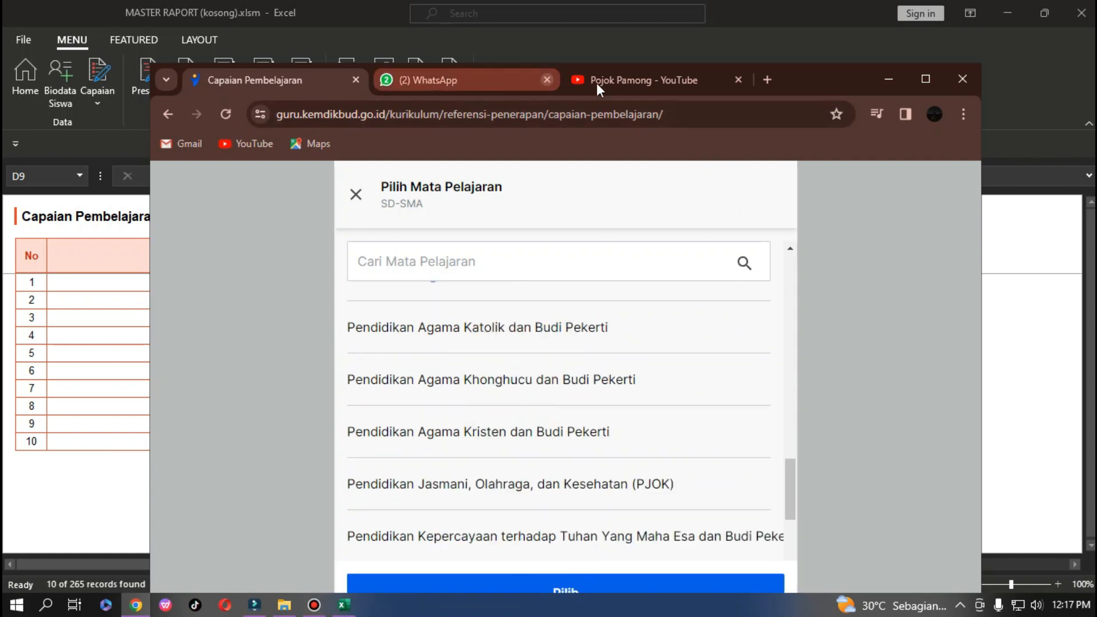
double_click(780, 84)
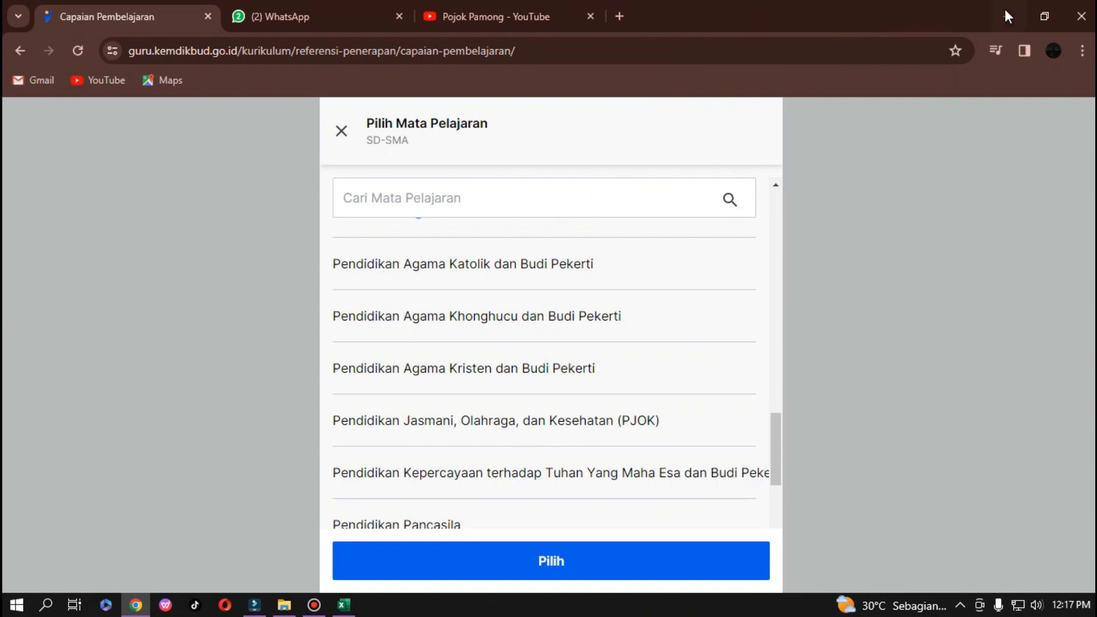
left_click(575, 566)
left_click(520, 314)
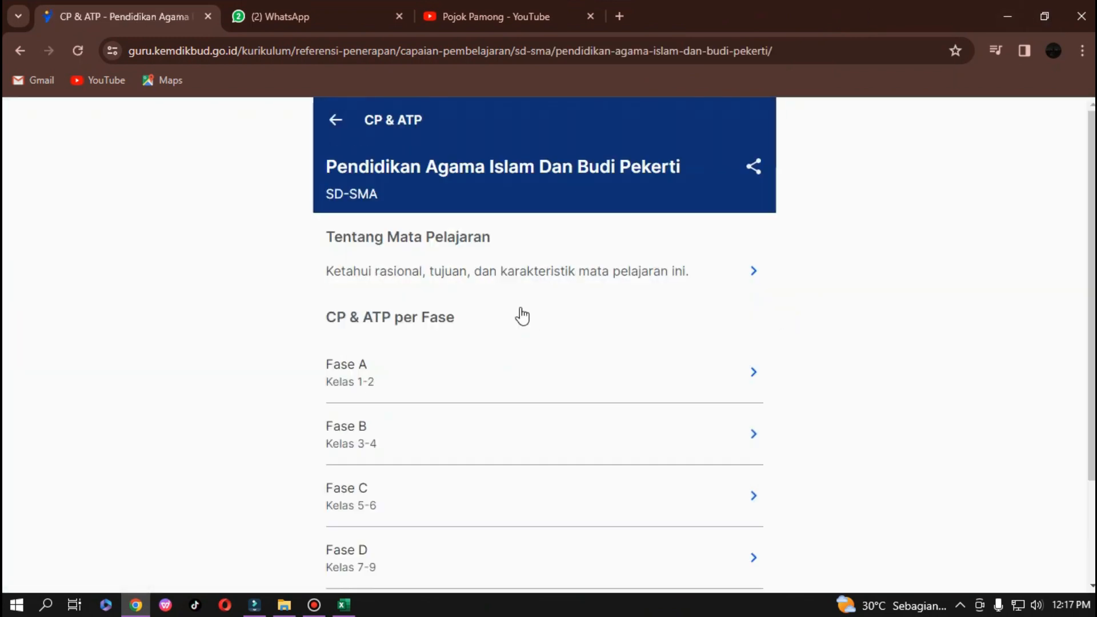
scroll(353, 499, "down", 2)
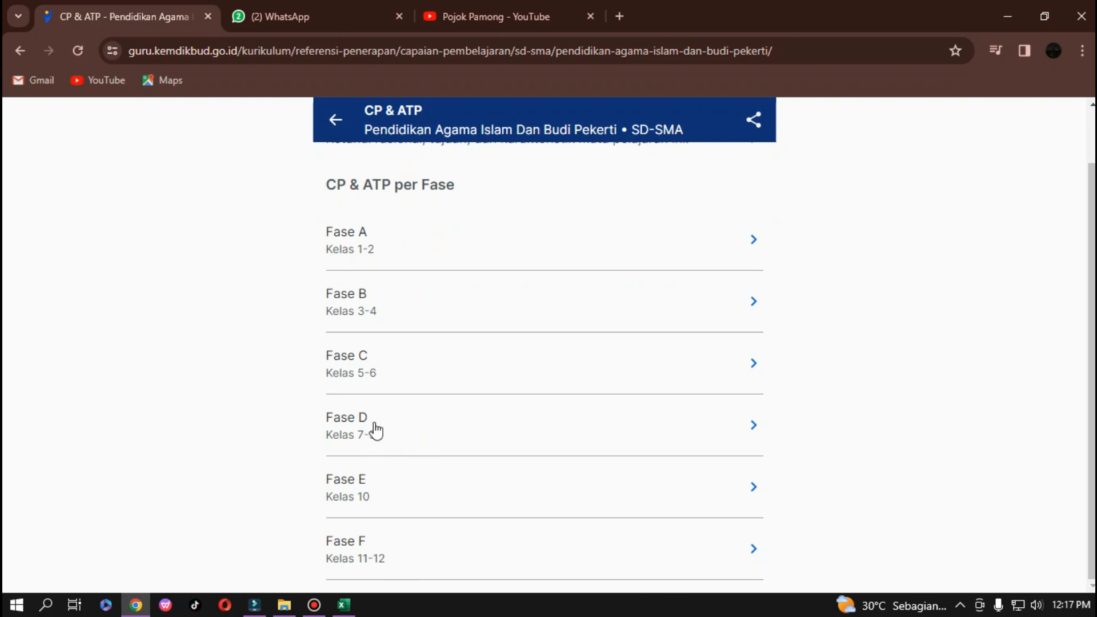
left_click(402, 429)
scroll(503, 223, "down", 15)
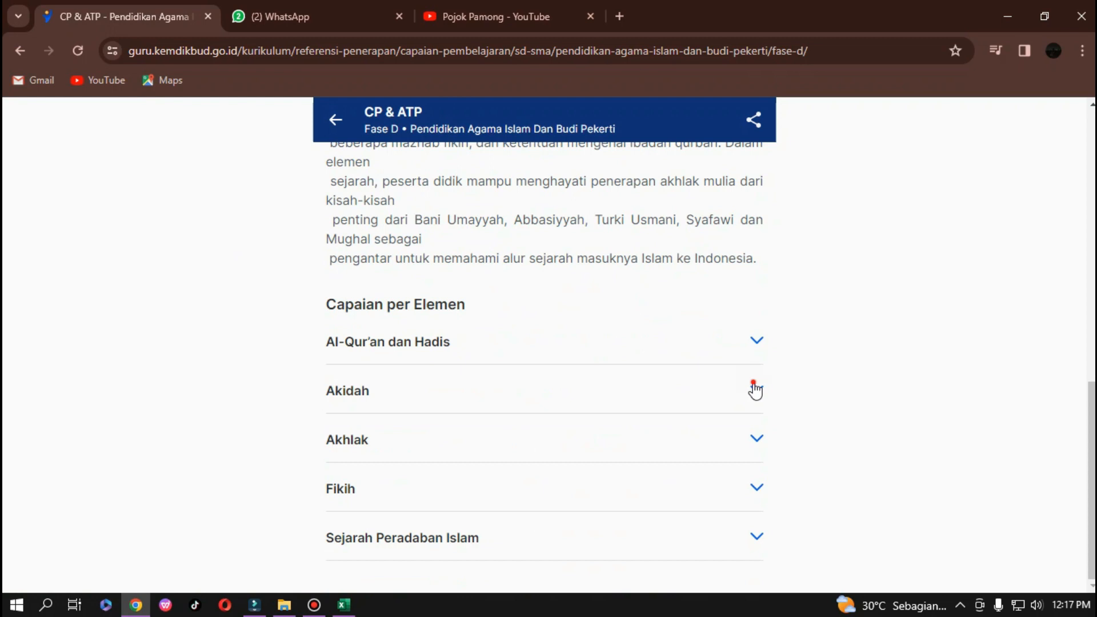
Expand the Akidah element to read its outcome, then return to the report workbook.
left_click(754, 389)
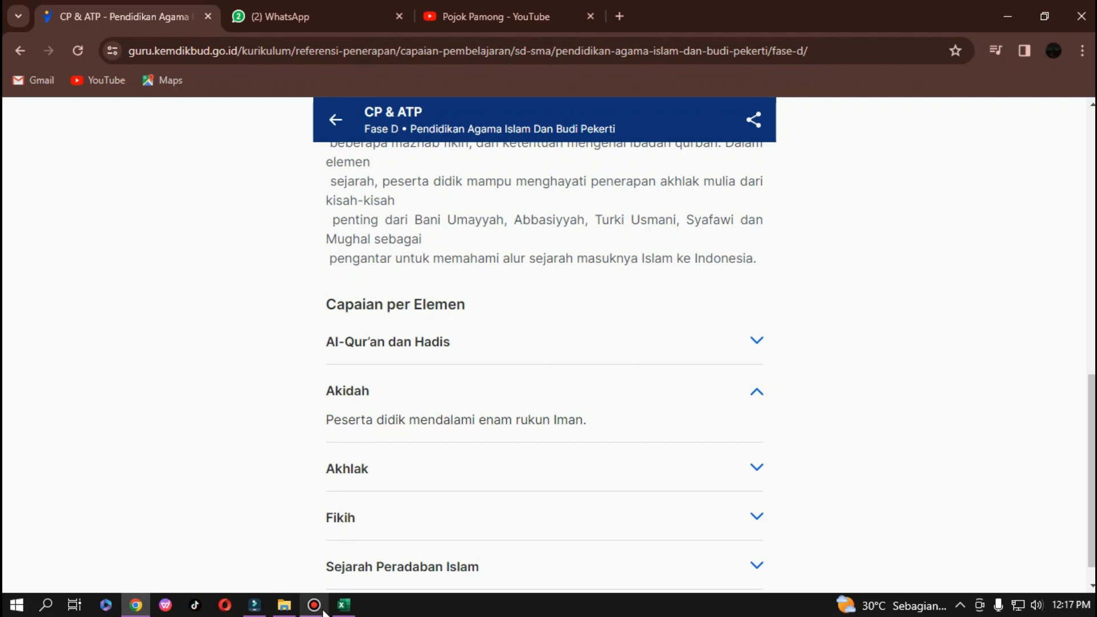
left_click(254, 606)
left_click(257, 609)
left_click(343, 605)
Enter 'Peserta didik memahami rukun iman' as outcome 1 in the Capaian table.
left_click(263, 286)
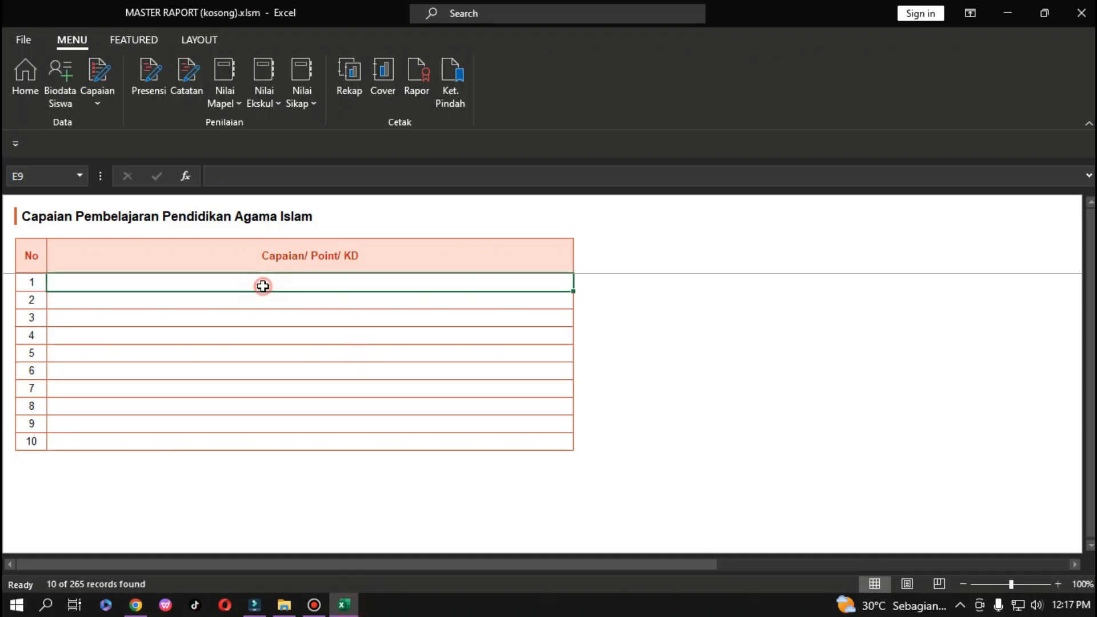
type("Peserta")
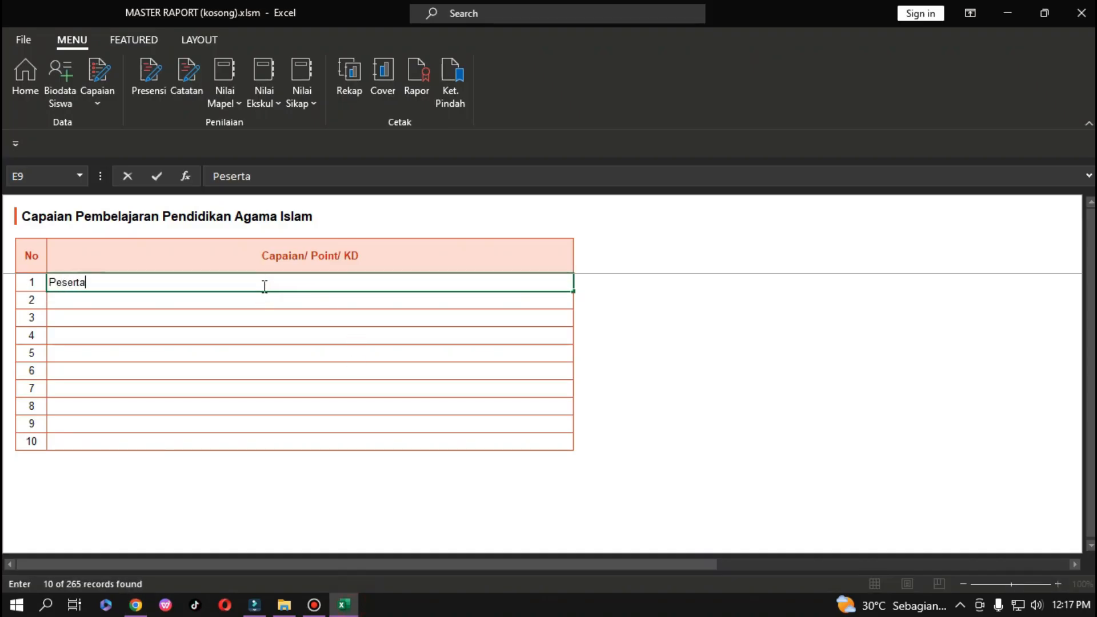
type(" didik mem")
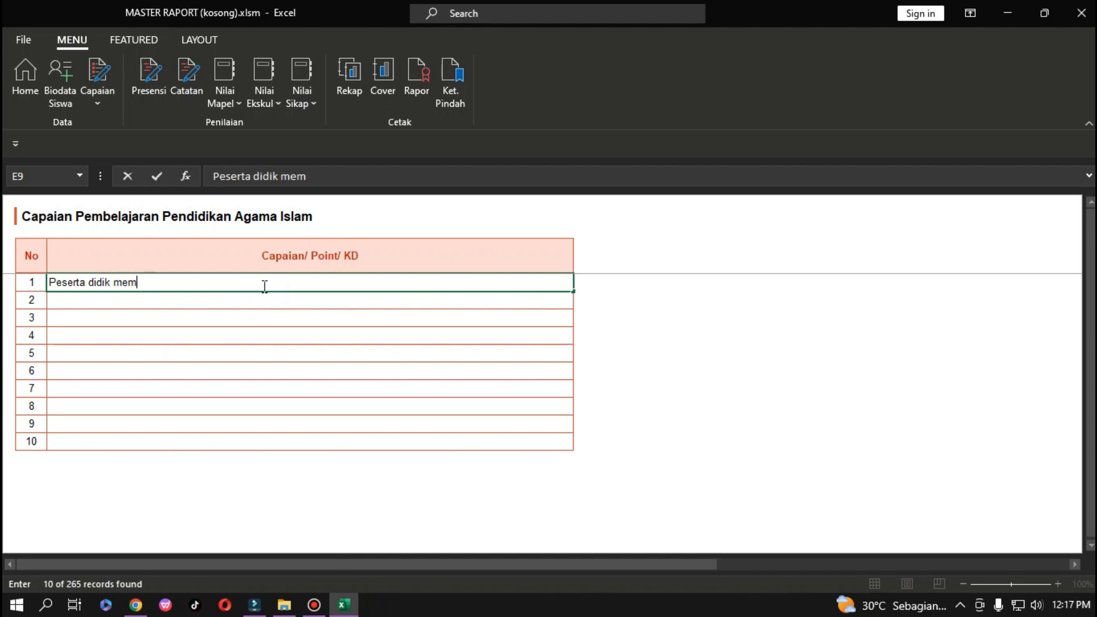
type("ahami rukun iman")
key("Return")
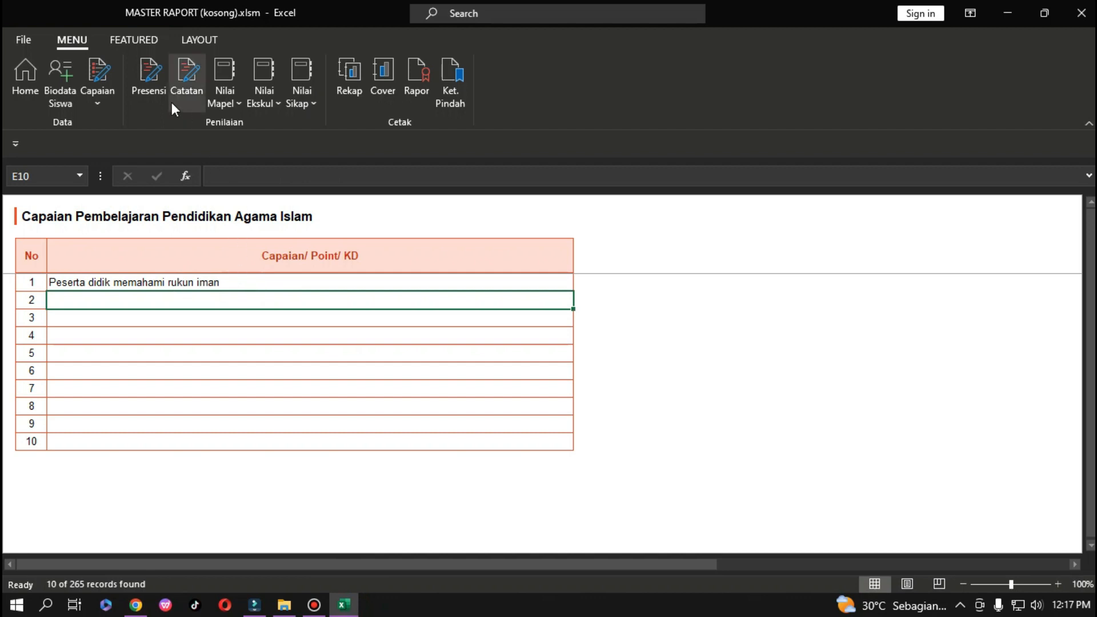
Browse the subject list without switching sheets, then review outcome rows 1 and 2.
left_click(98, 106)
mouse_move(181, 126)
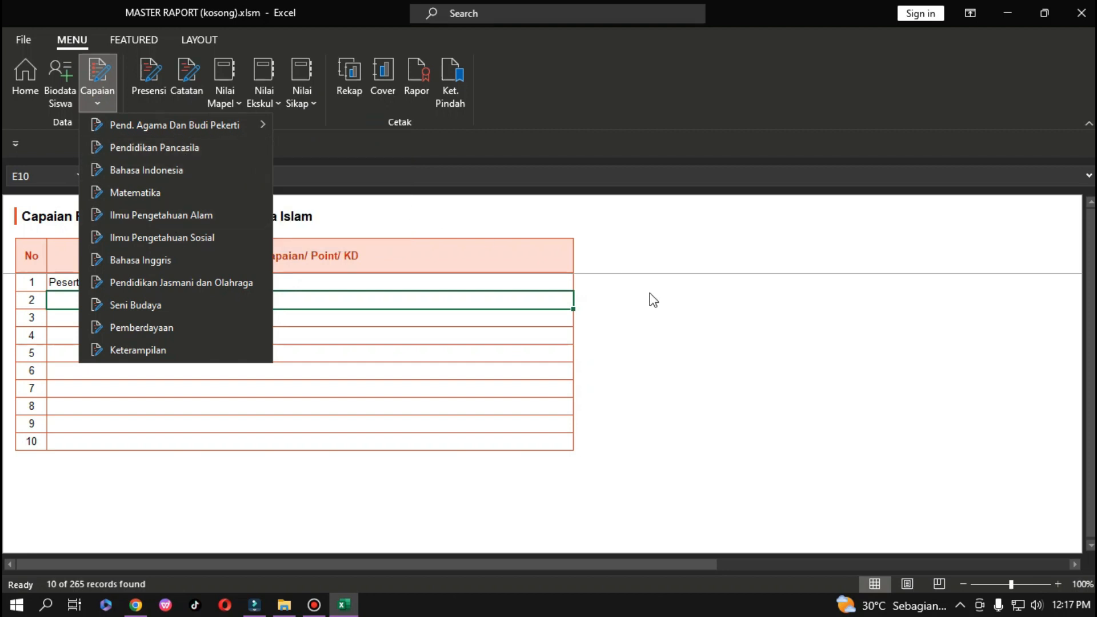
left_click(694, 321)
left_click(237, 313)
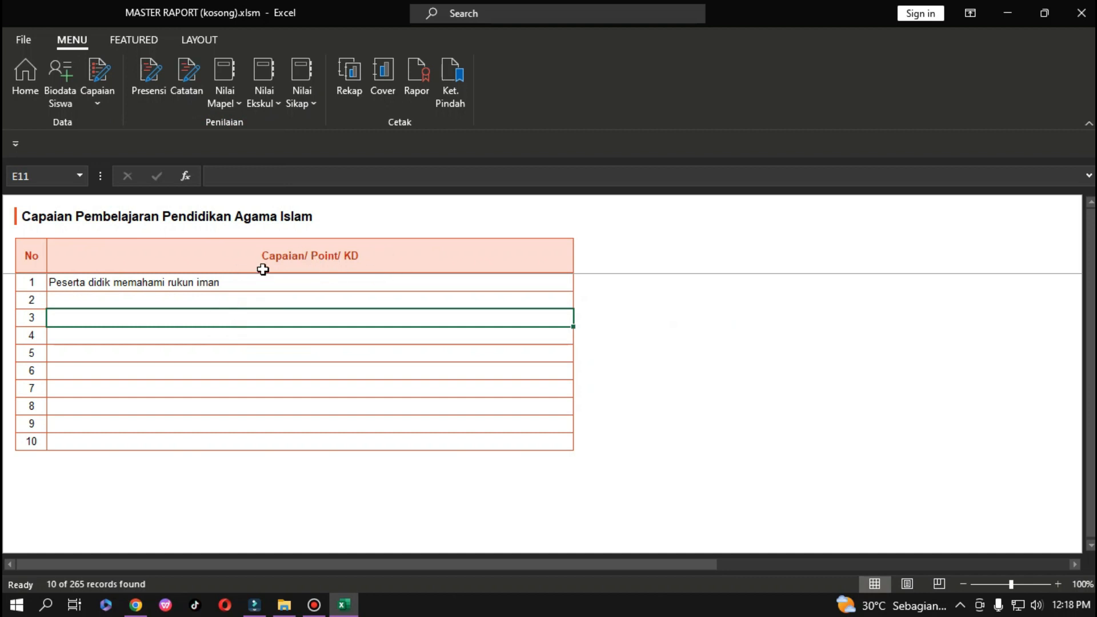
left_click(183, 284)
left_click(185, 300)
left_click(171, 320)
left_click(142, 284)
left_click(140, 298)
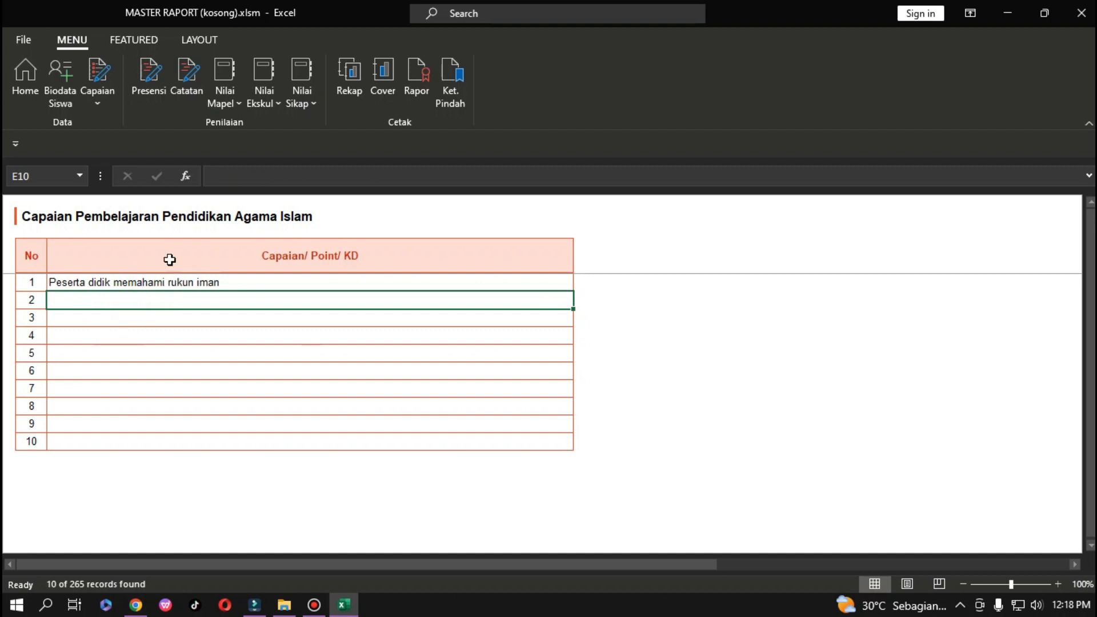
left_click(152, 82)
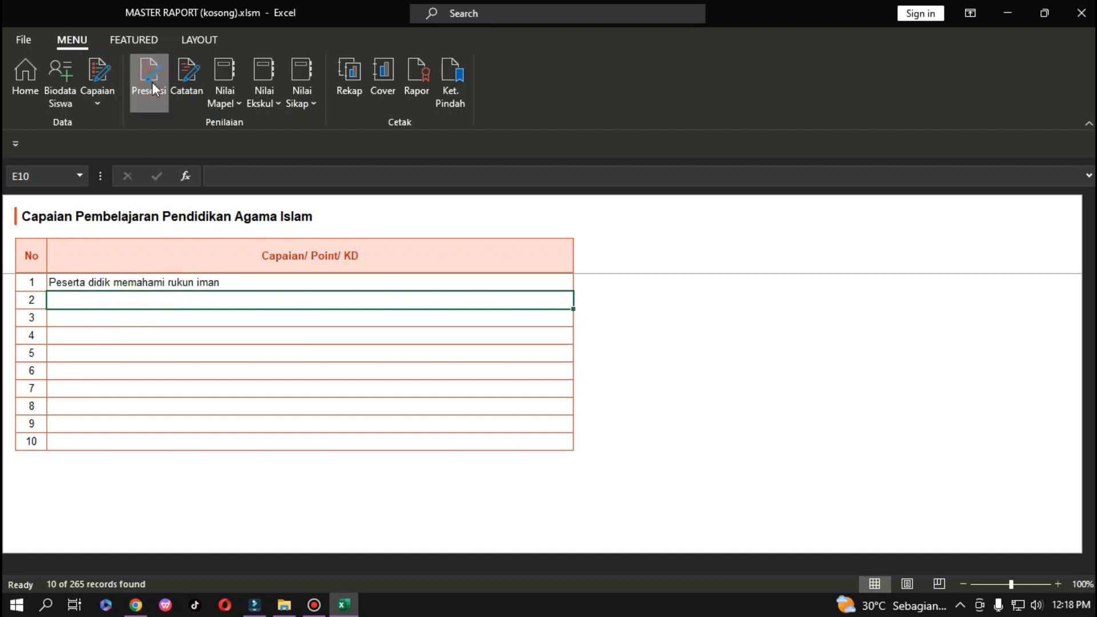
Enter 1 in the first student's Sakit, Ijin and Tanpa Keterangan attendance cells.
left_click(230, 276)
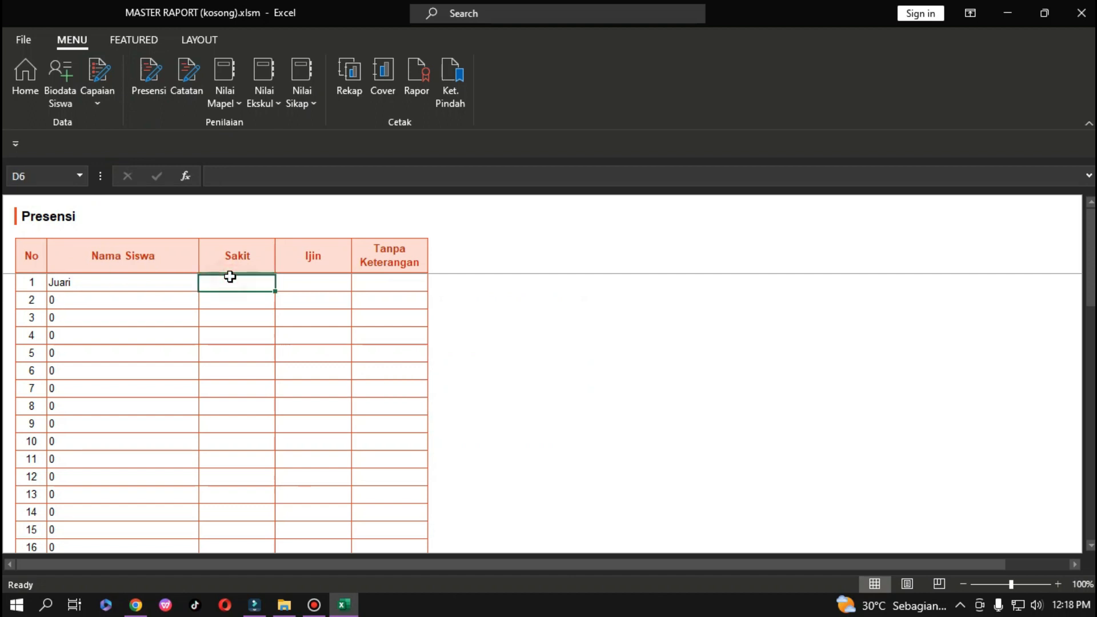
type("1")
left_click(303, 286)
type("1")
left_click(372, 293)
left_click(384, 283)
type("1")
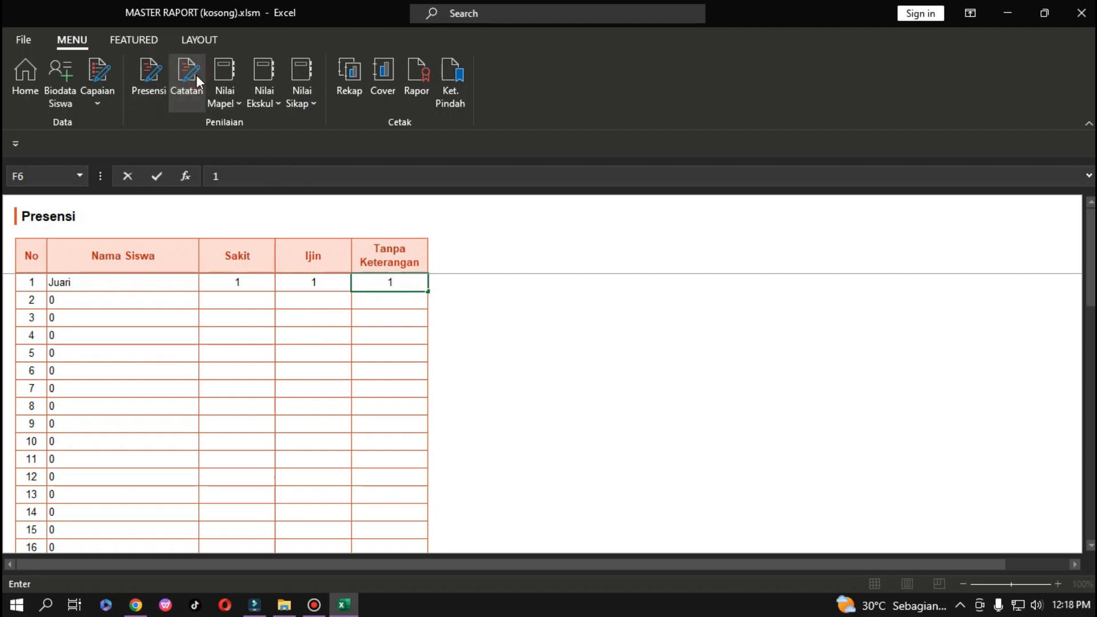
key("Return")
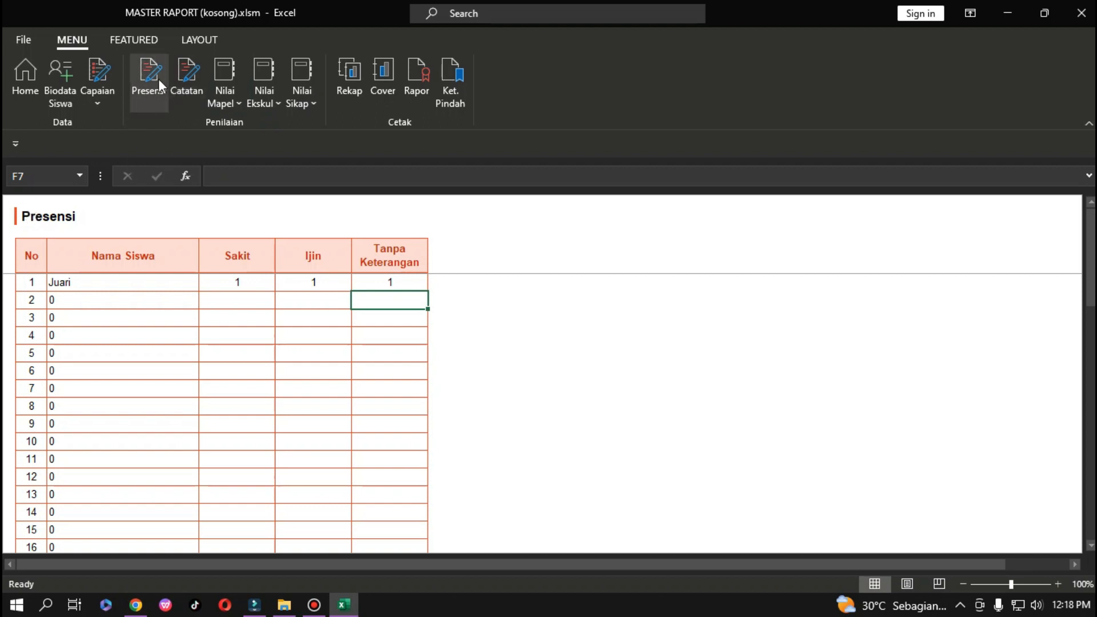
left_click(182, 71)
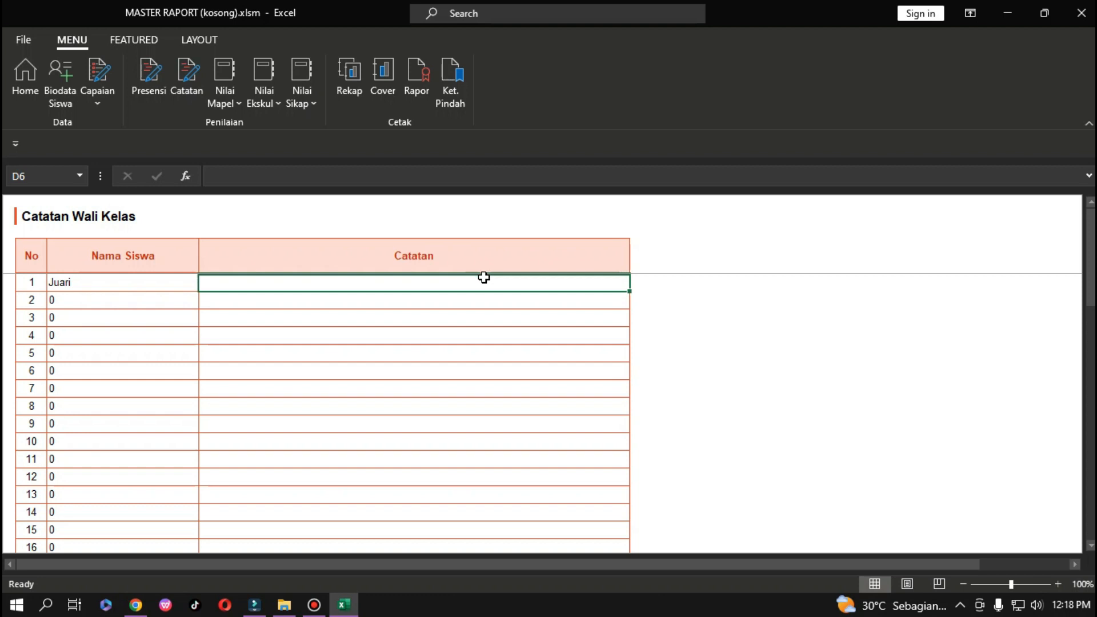
Type the note 'Semnagt belajar ya' into the first student's Catatan cell.
type("Semnagt belajar ya")
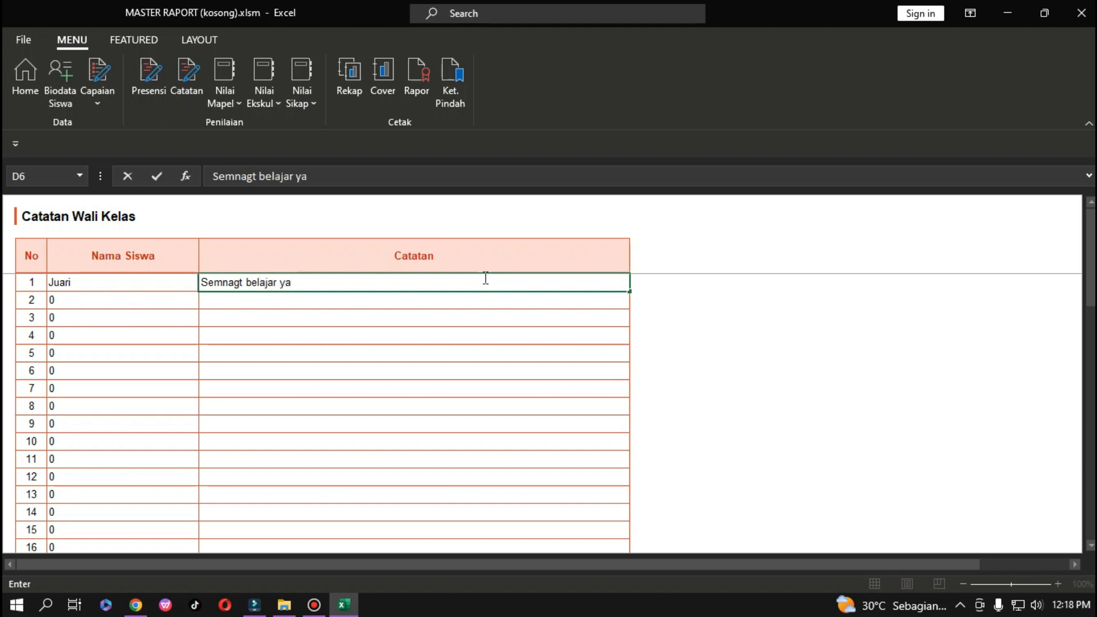
key("Return")
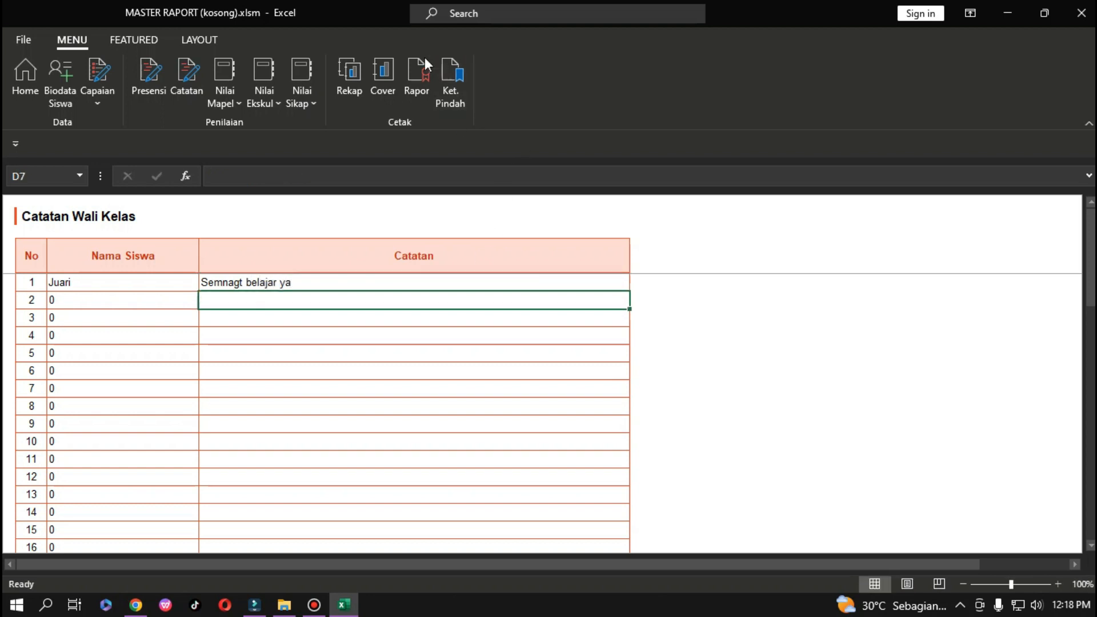
Open the Nilai Sumatif Agama Islam sheet, browsing the Capaian subject menu without switching.
left_click(238, 107)
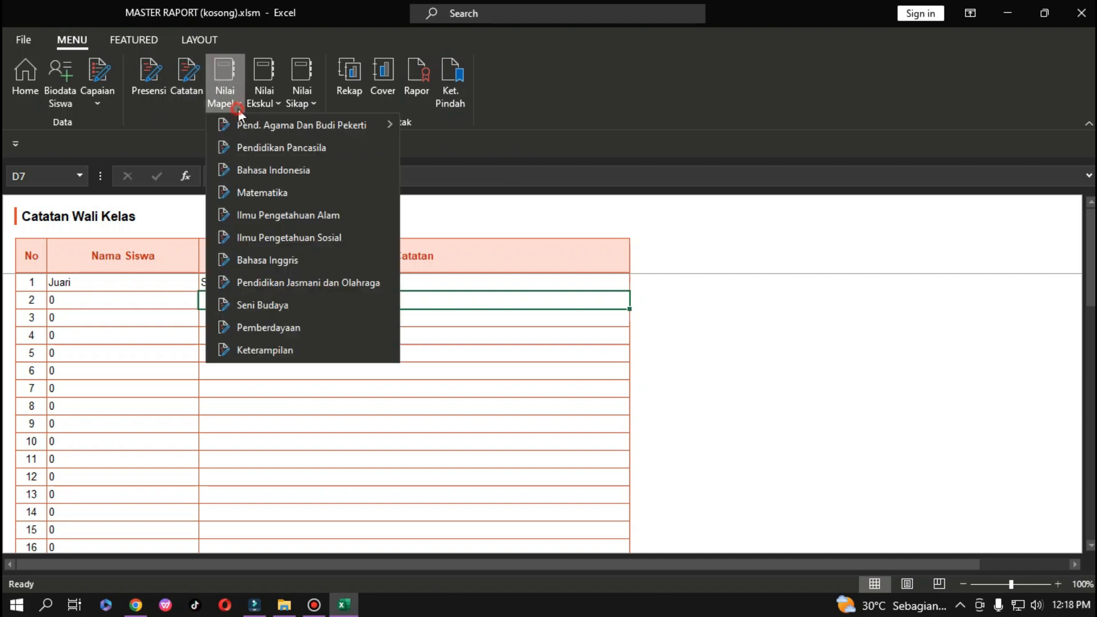
mouse_move(336, 127)
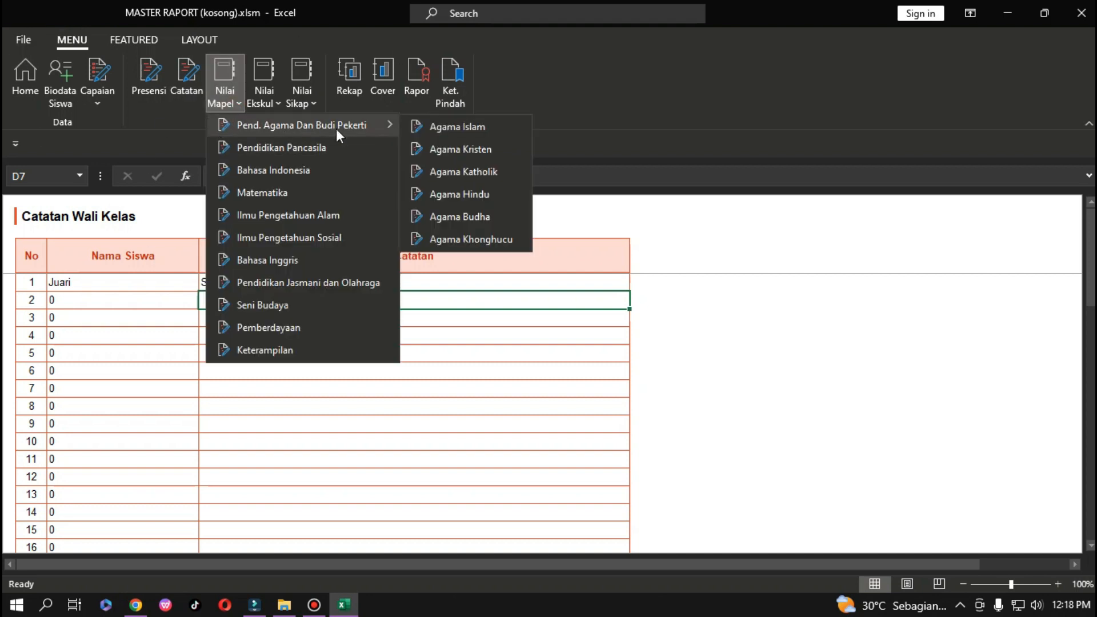
left_click(462, 123)
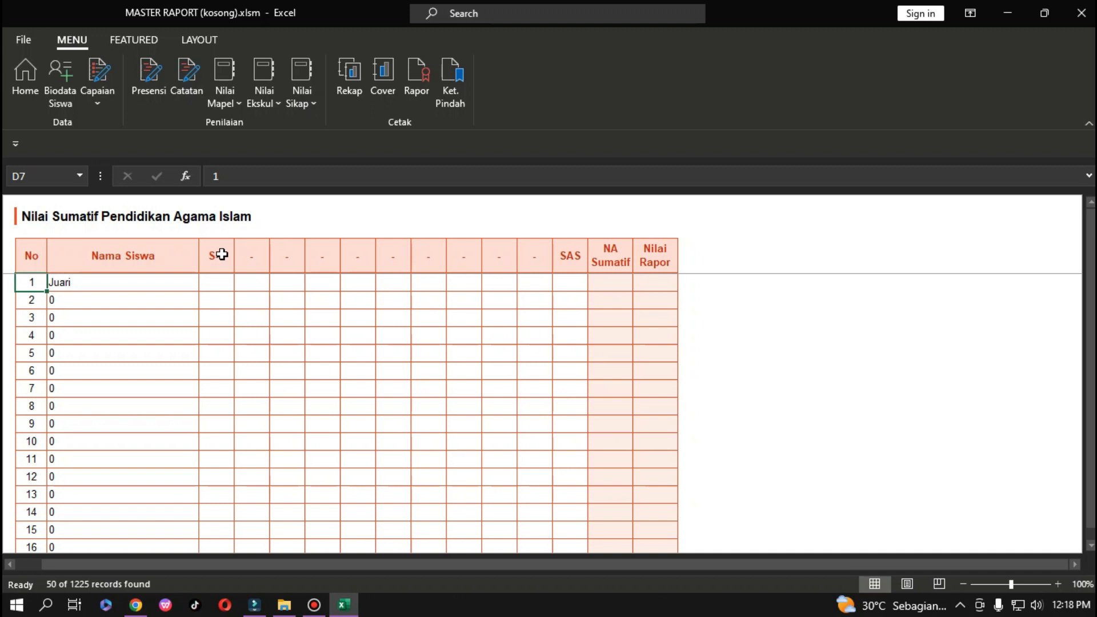
left_click(98, 104)
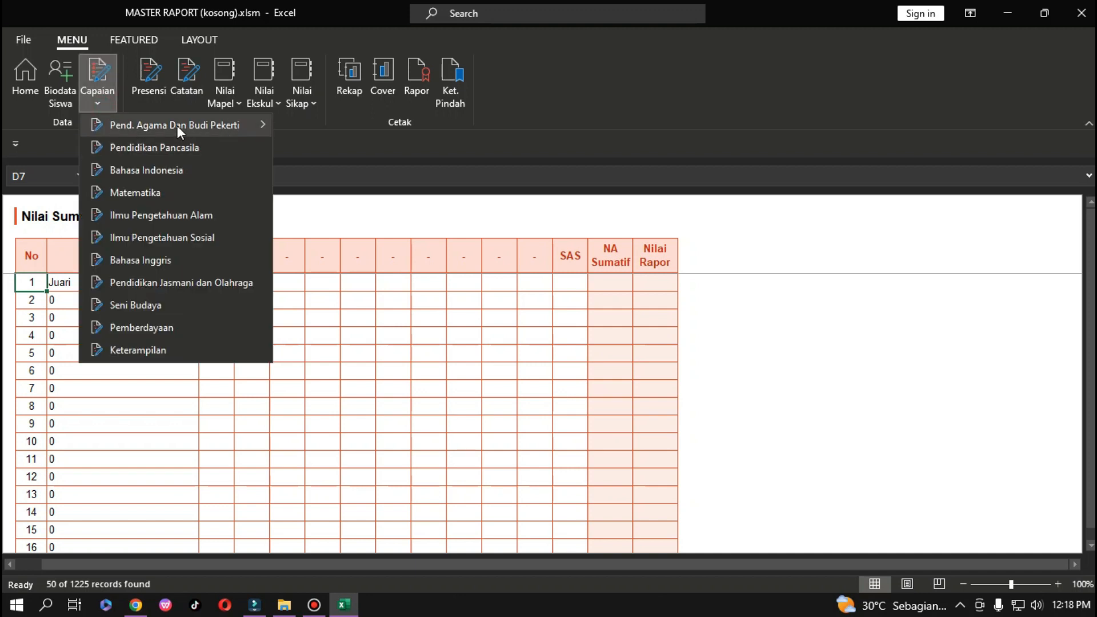
mouse_move(177, 127)
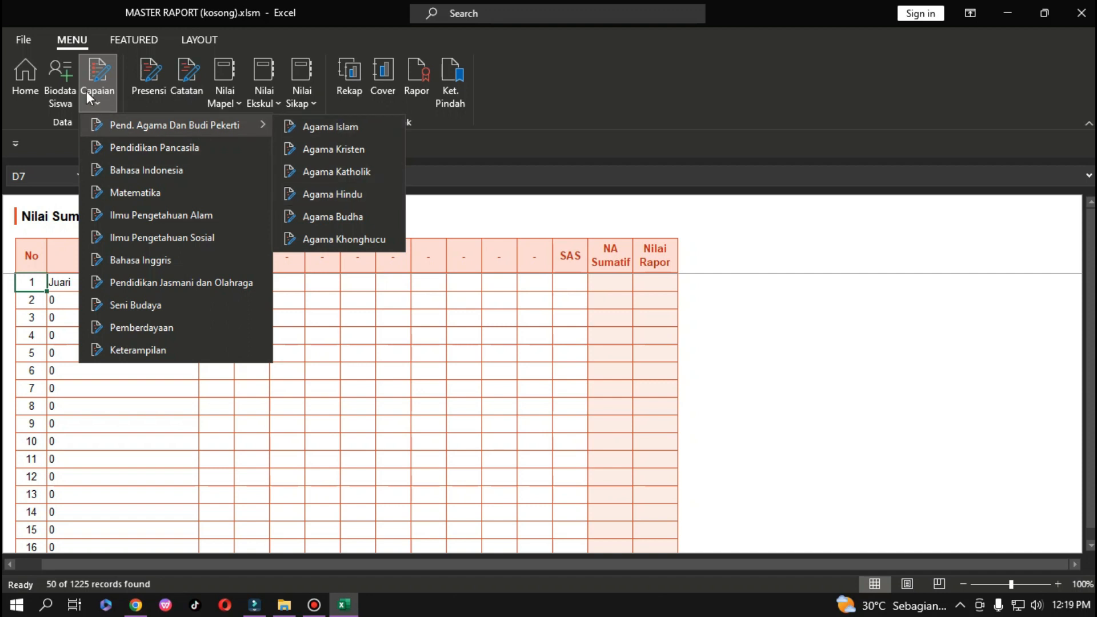
left_click(356, 127)
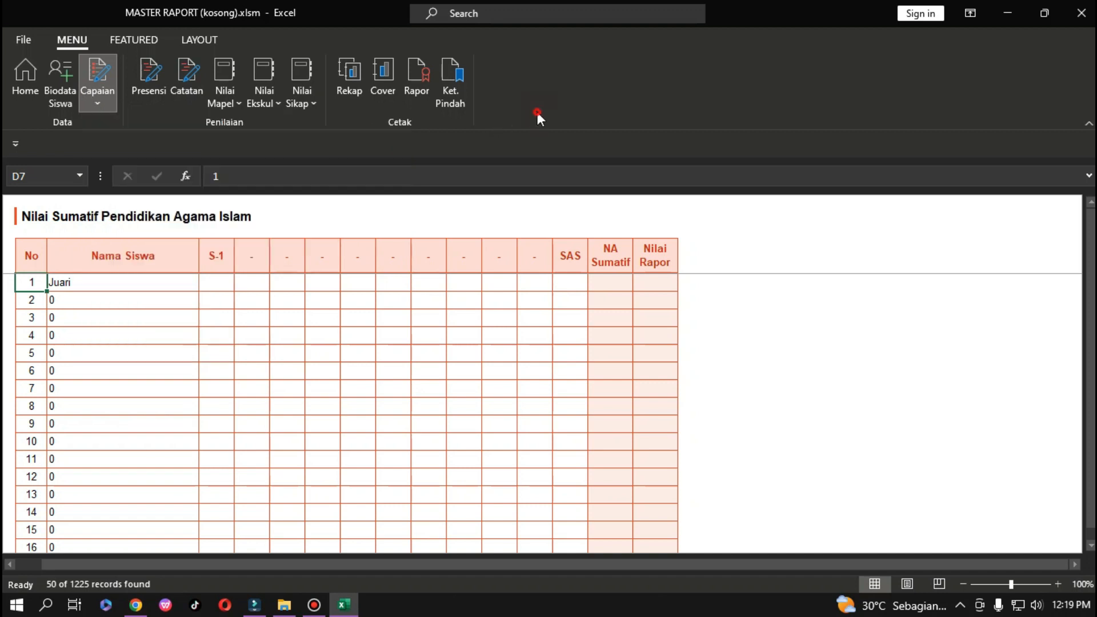
Give the first student 89 for both S-1 and SAS.
left_click(217, 280)
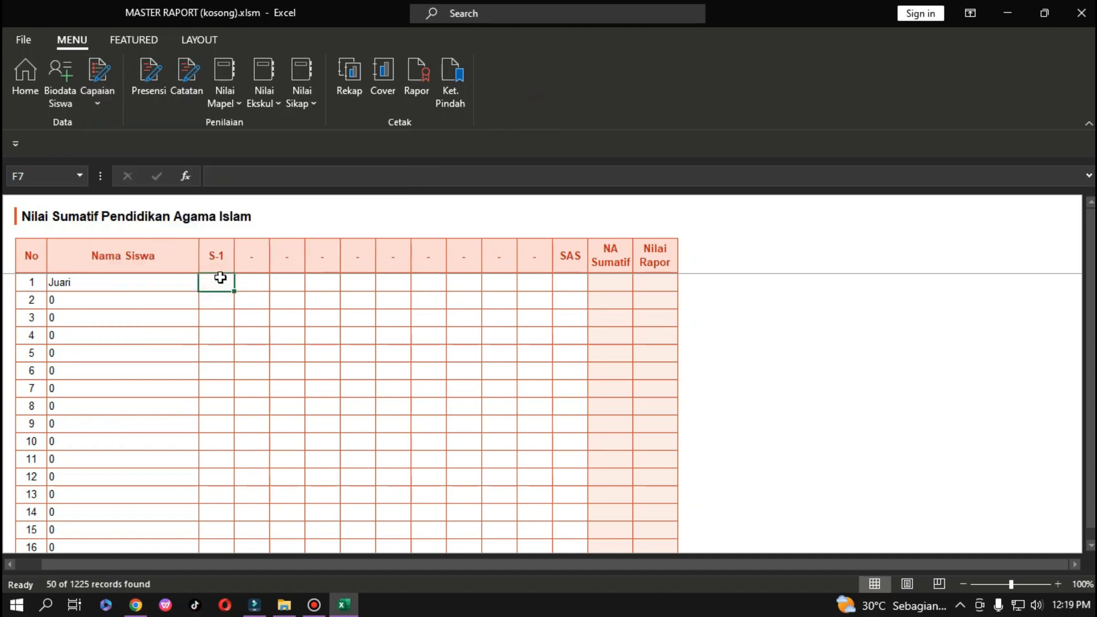
type("89")
left_click(565, 283)
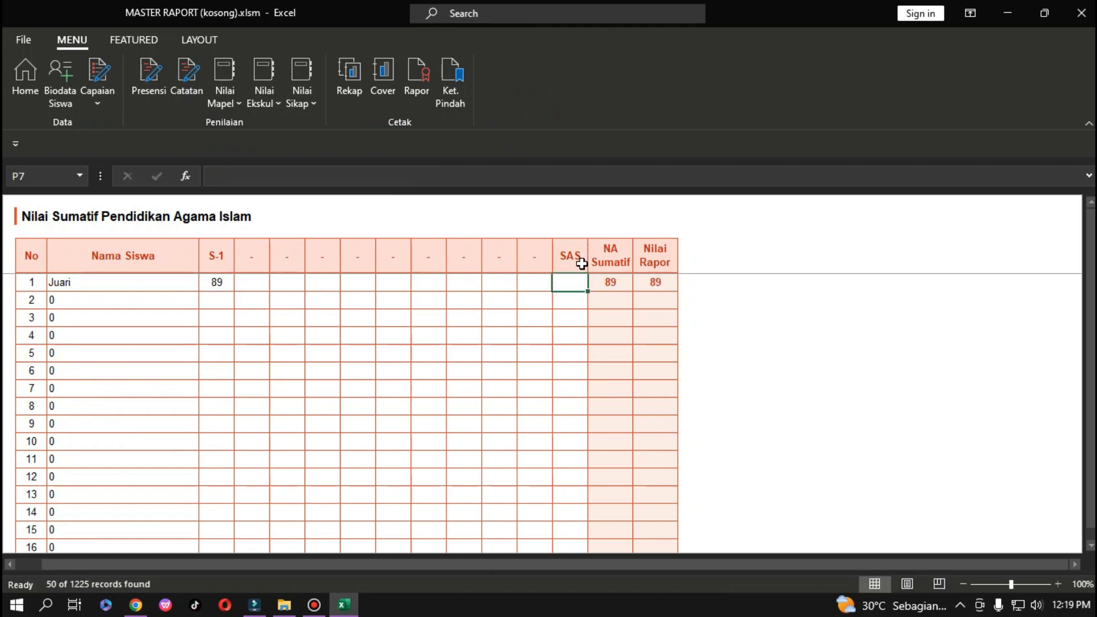
type("89")
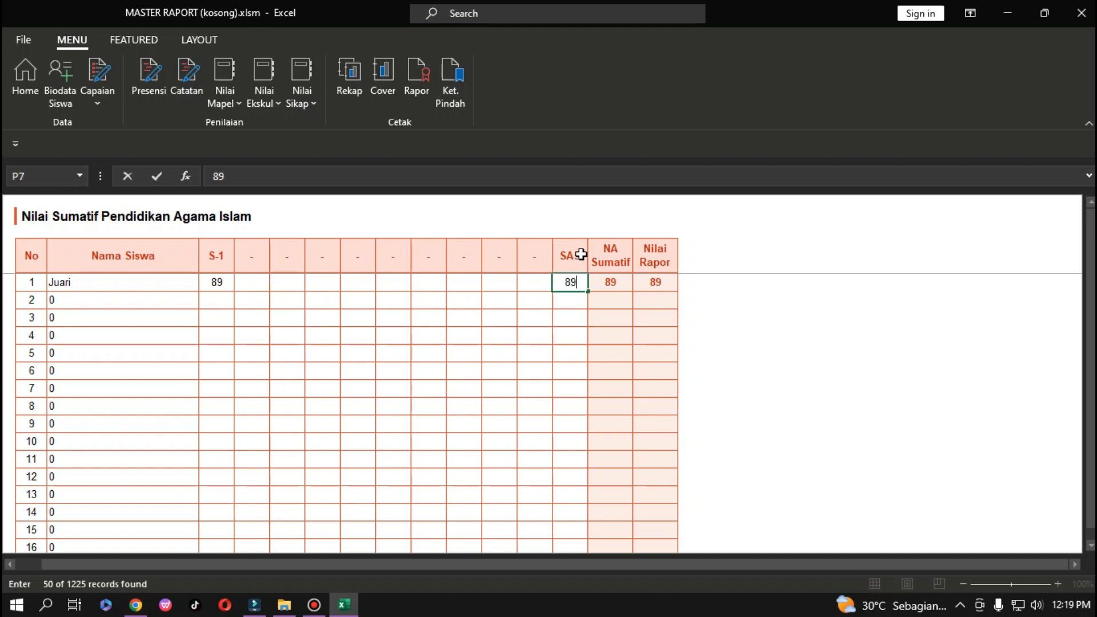
key("Return")
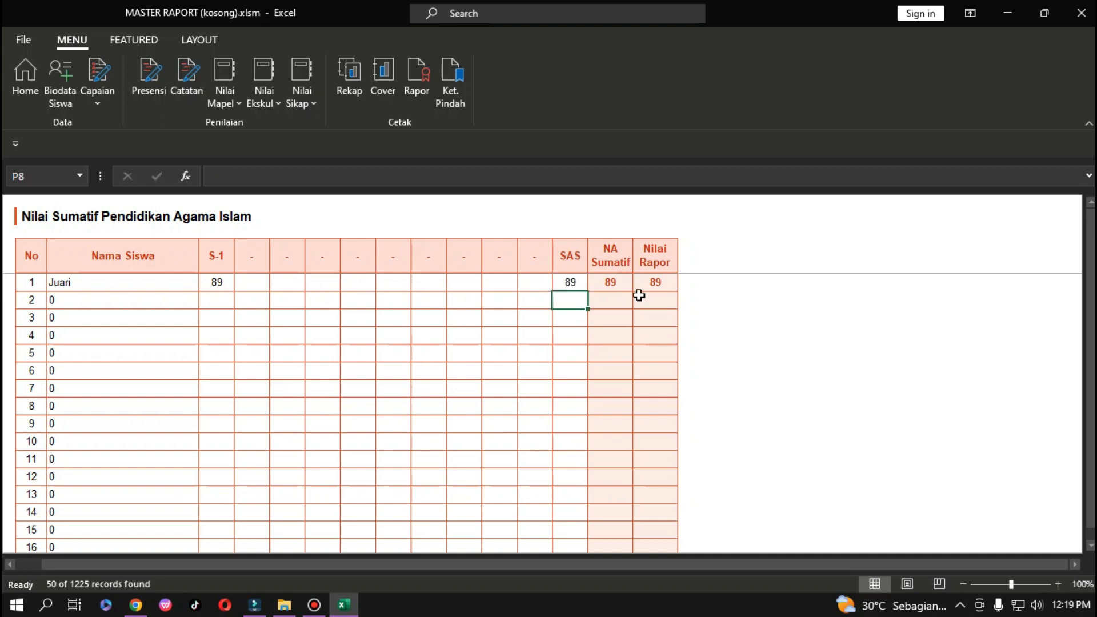
Check the Pendidikan Pancasila summative sheet, then return to the Agama Islam summative sheet.
left_click(235, 98)
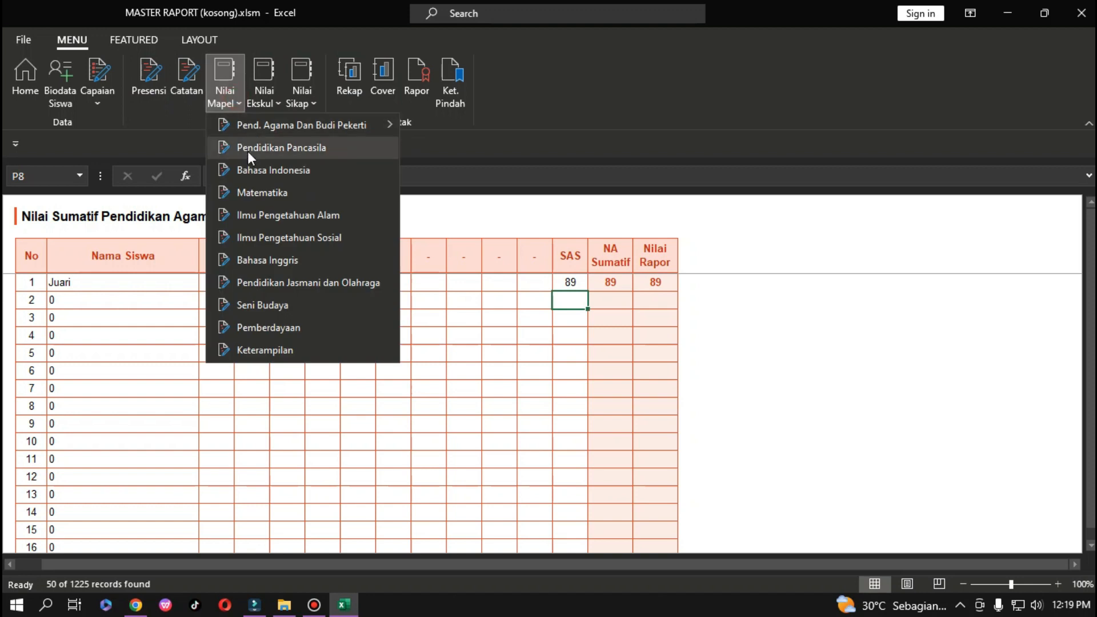
left_click(249, 152)
left_click(220, 263)
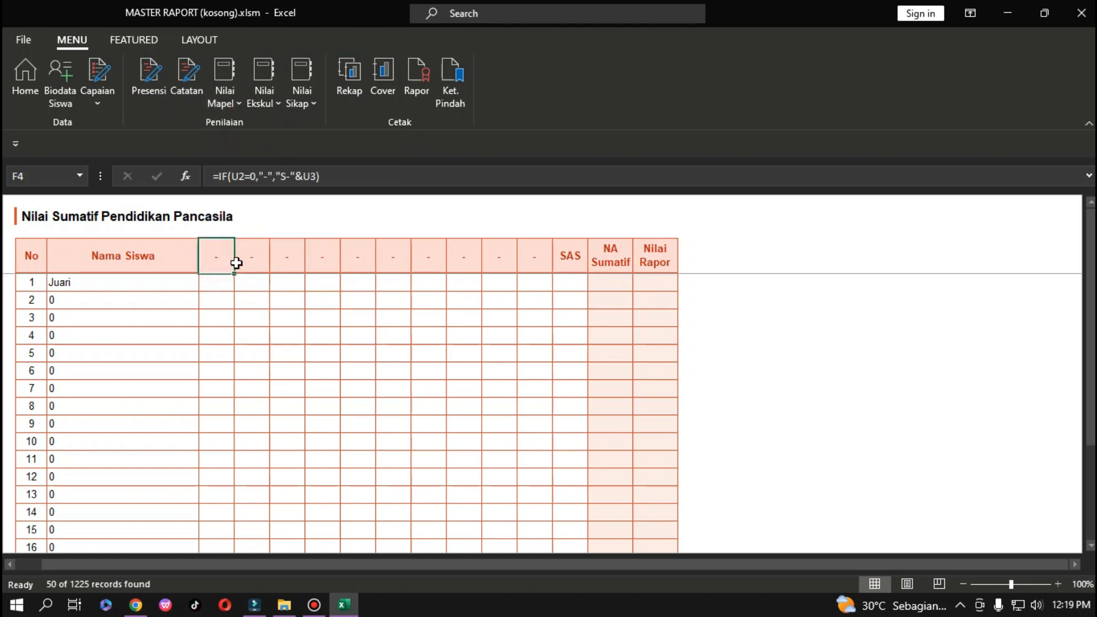
left_click(225, 283)
left_click(226, 99)
mouse_move(392, 127)
left_click(457, 125)
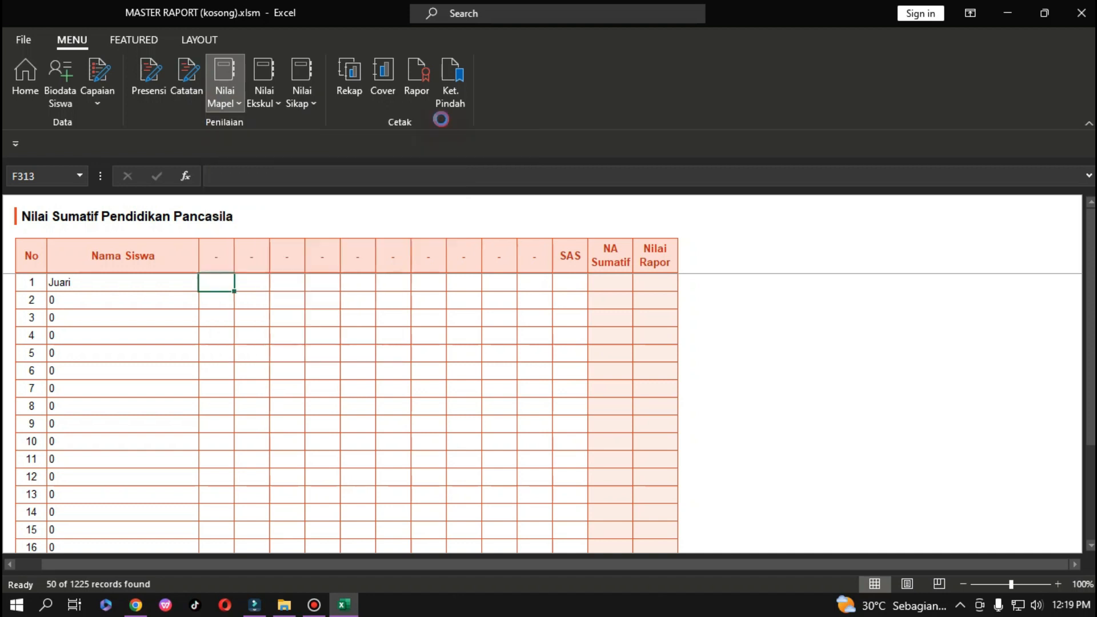
On the Pramuka sheet, describe the first student as 'Selalu semngata ikut kegiatan'.
left_click(279, 99)
left_click(280, 126)
left_click(356, 291)
type("Selalu semna")
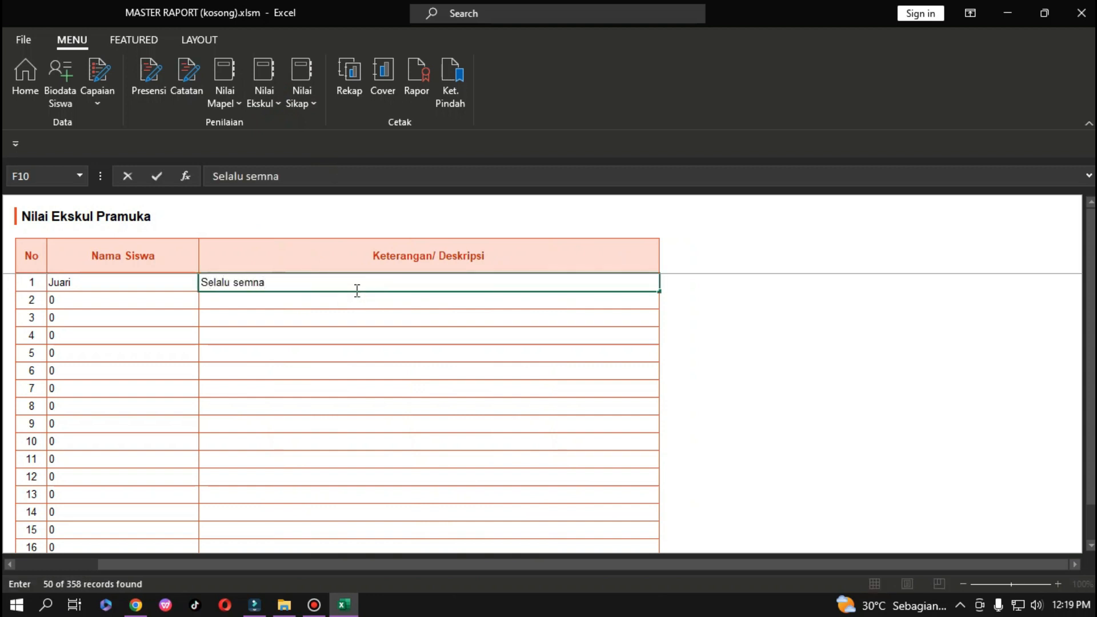
key("BackSpace")
type("gata ikut belajar")
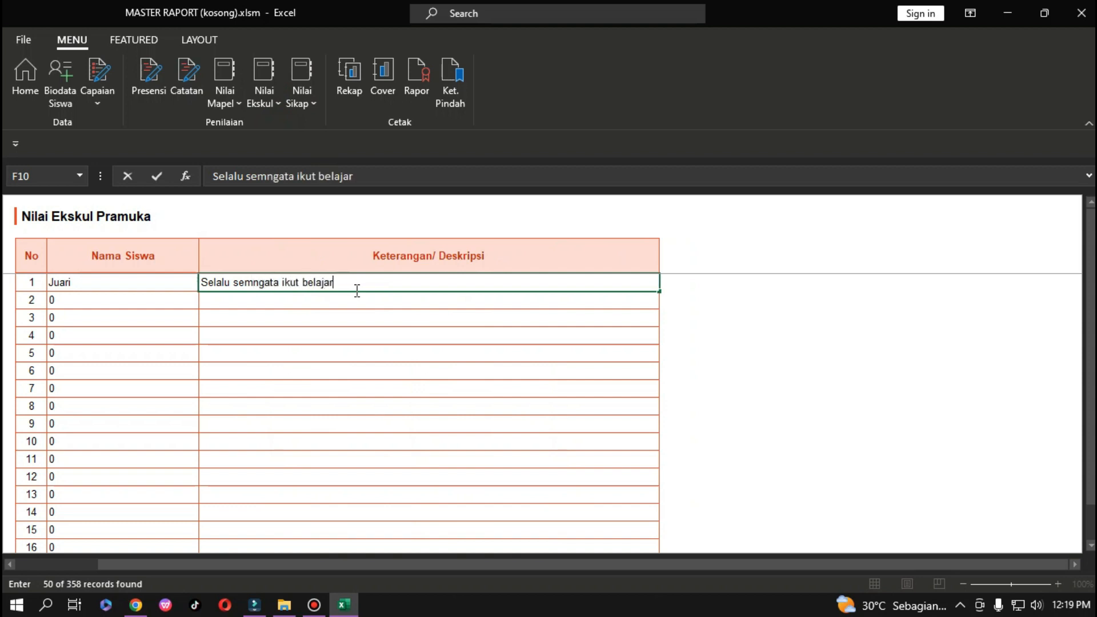
key("BackSpace")
key("BackSpace")
key("BackSpace")
key("BackSpace")
key("BackSpace")
key("BackSpace")
type("kegiatan")
key("Return")
On the Komputer extracurricular sheet, enter 'bagus' as the first student's description.
left_click(280, 105)
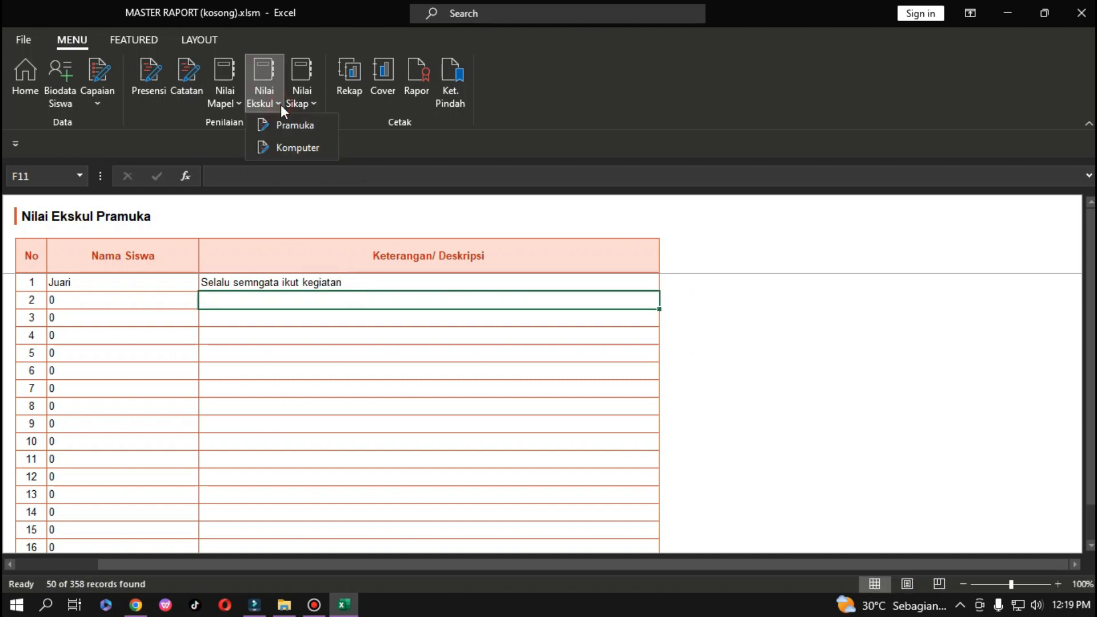
left_click(284, 145)
left_click(264, 277)
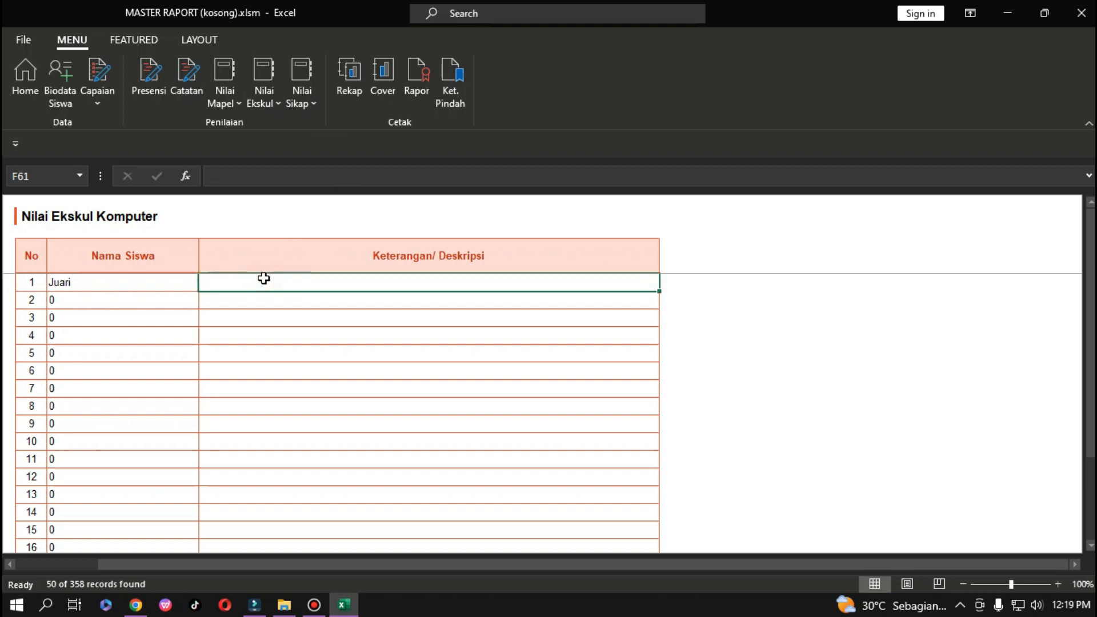
type("bagus")
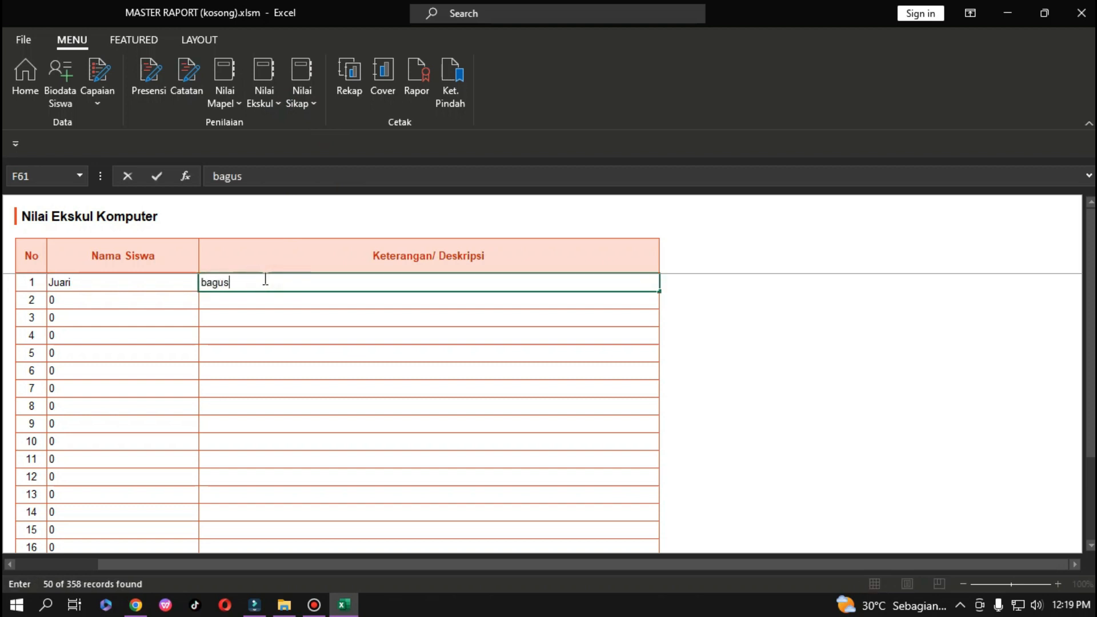
key("Return")
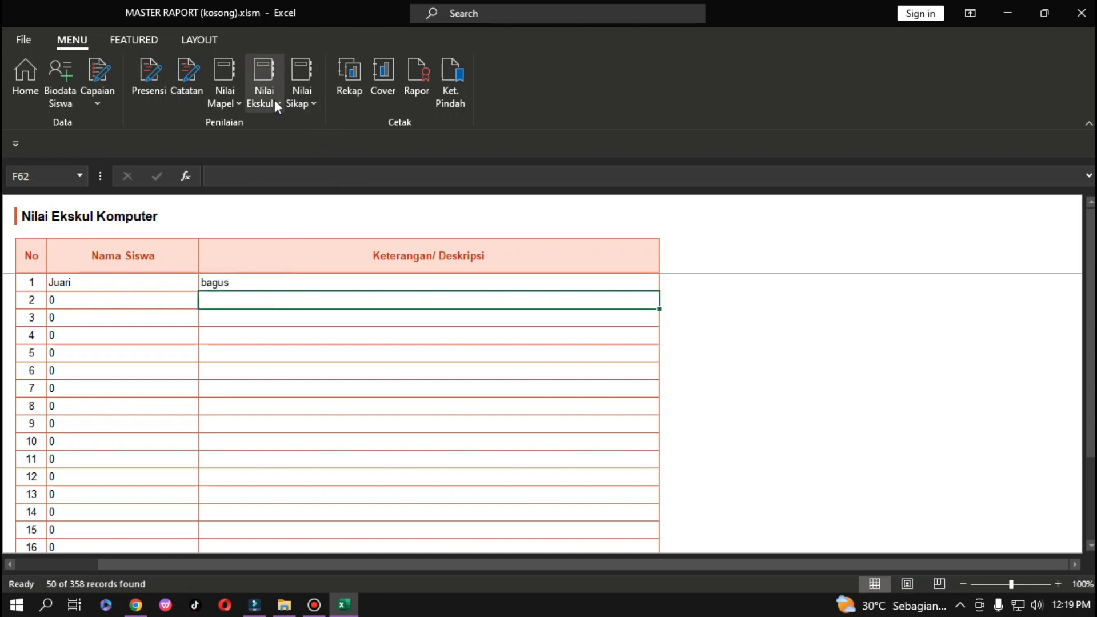
left_click(275, 101)
left_click(297, 105)
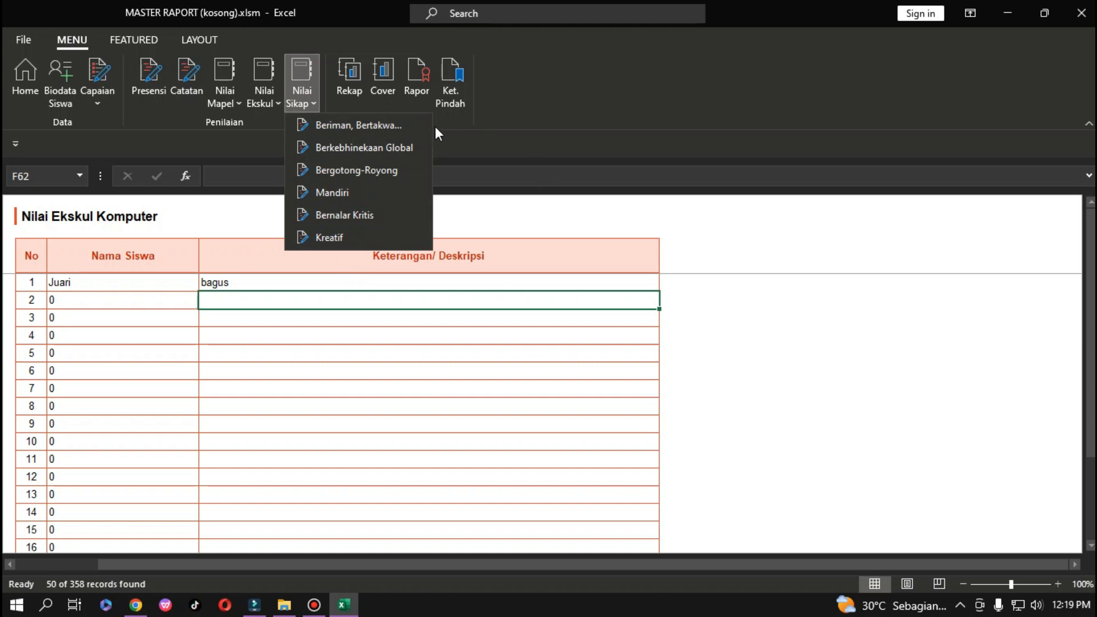
Open the Beriman, Bertakwa attitude sheet and enable Edit Mode.
left_click(376, 127)
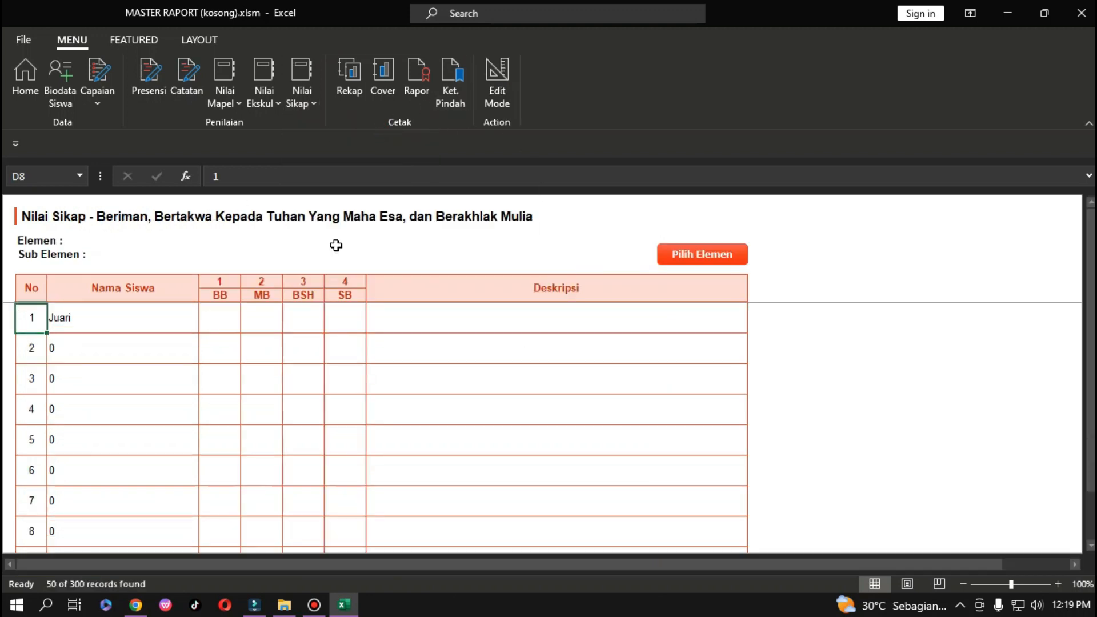
left_click(710, 254)
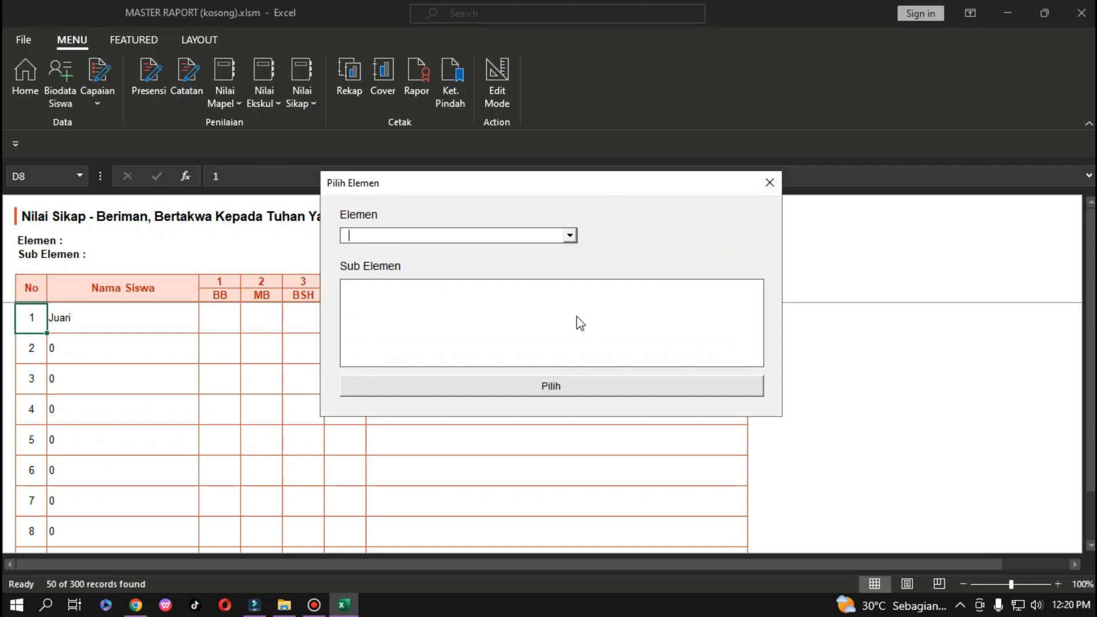
left_click(778, 179)
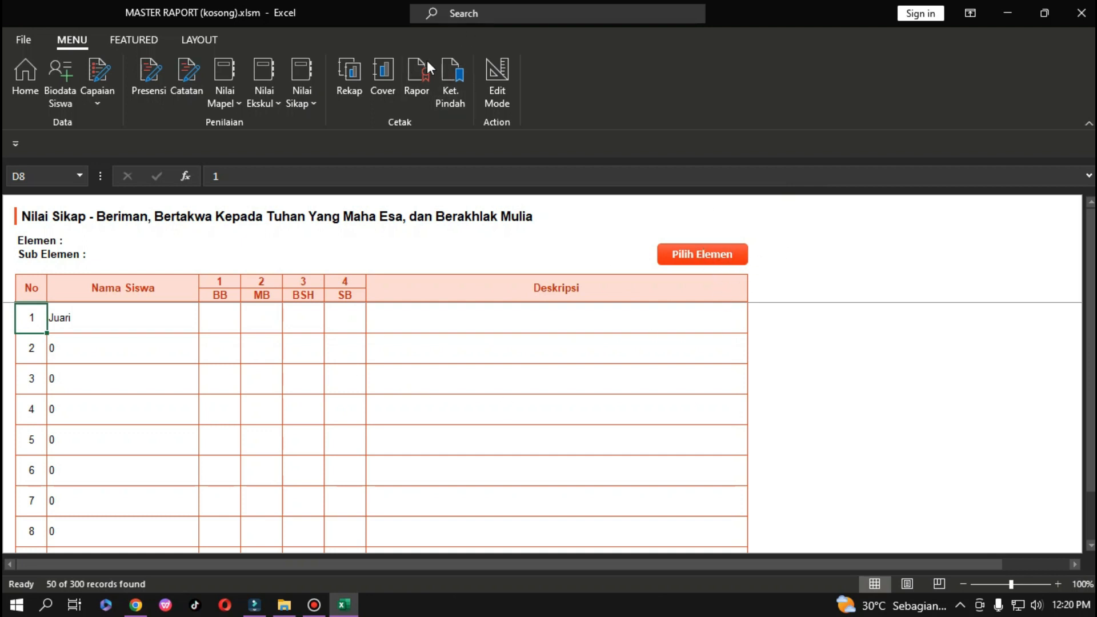
left_click(495, 70)
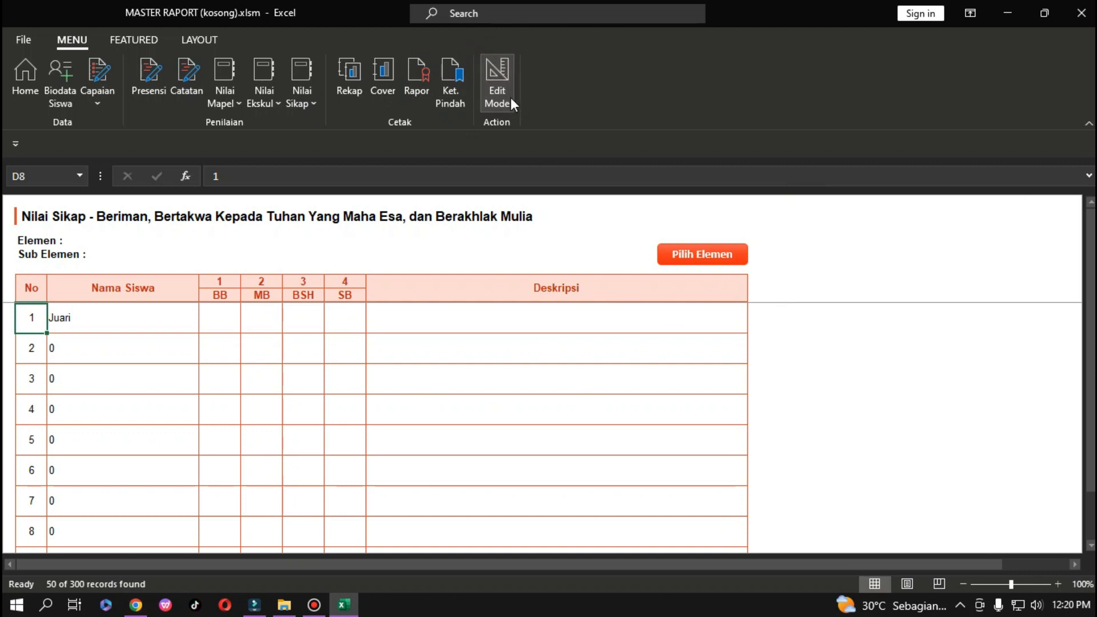
Pick element Akhlak Pribadi – Merawat Diri, mark the first student BB, then open Berkebhinekaan Global.
left_click(698, 260)
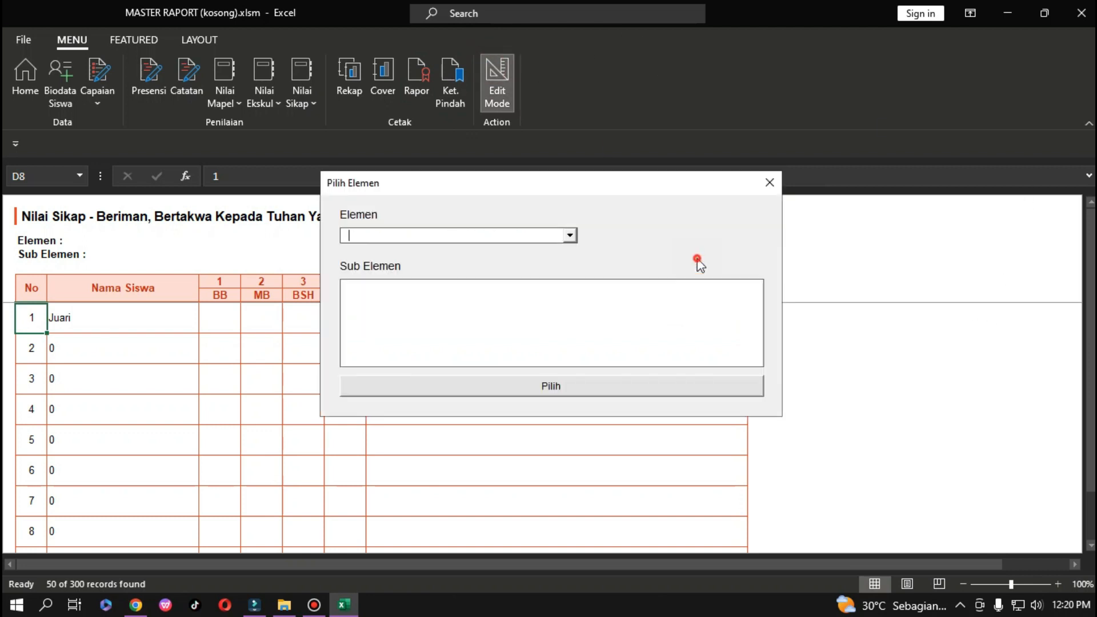
left_click(571, 236)
left_click(449, 263)
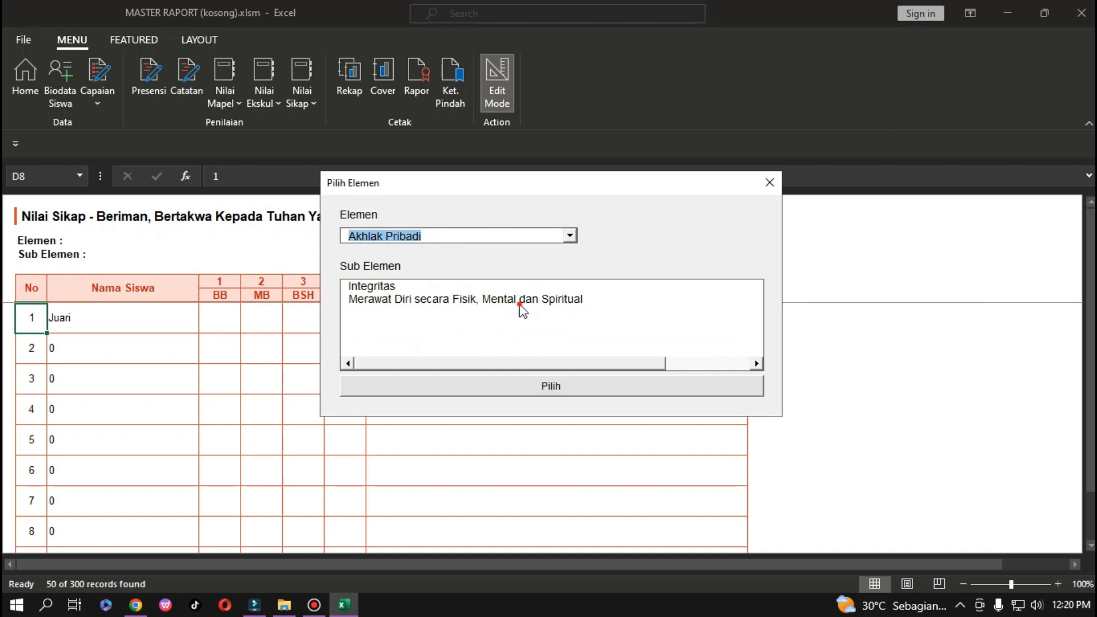
left_click(520, 303)
left_click(543, 384)
left_click(219, 325)
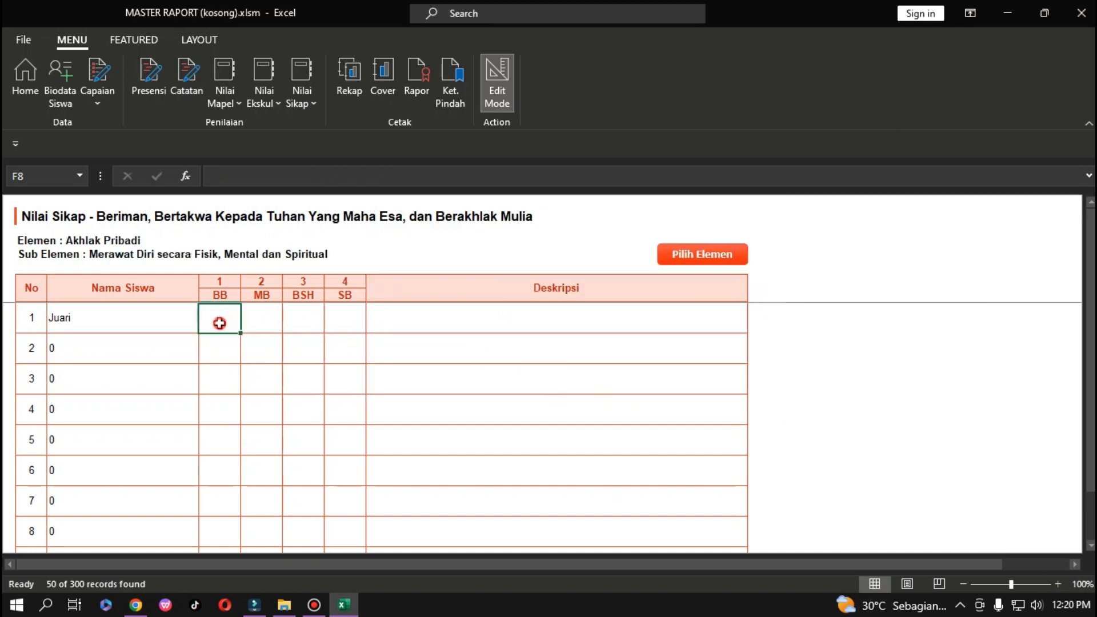
left_click(310, 104)
left_click(310, 153)
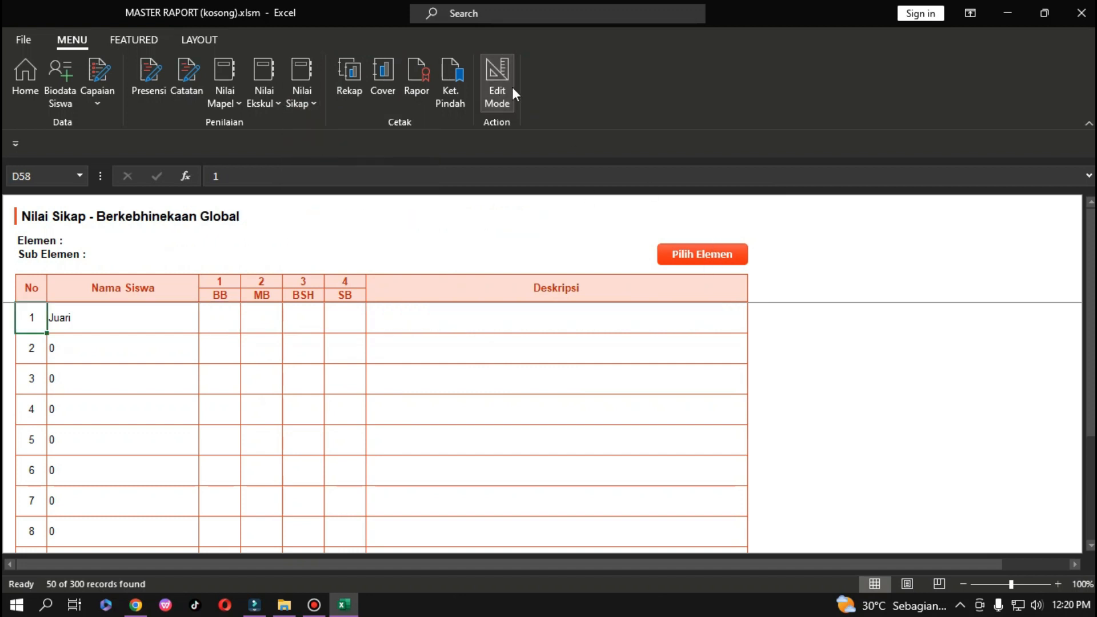
On Berkebhinekaan Global, set element Berkeadilan Sosial with its first sub-element and mark student 1 MB.
left_click(492, 102)
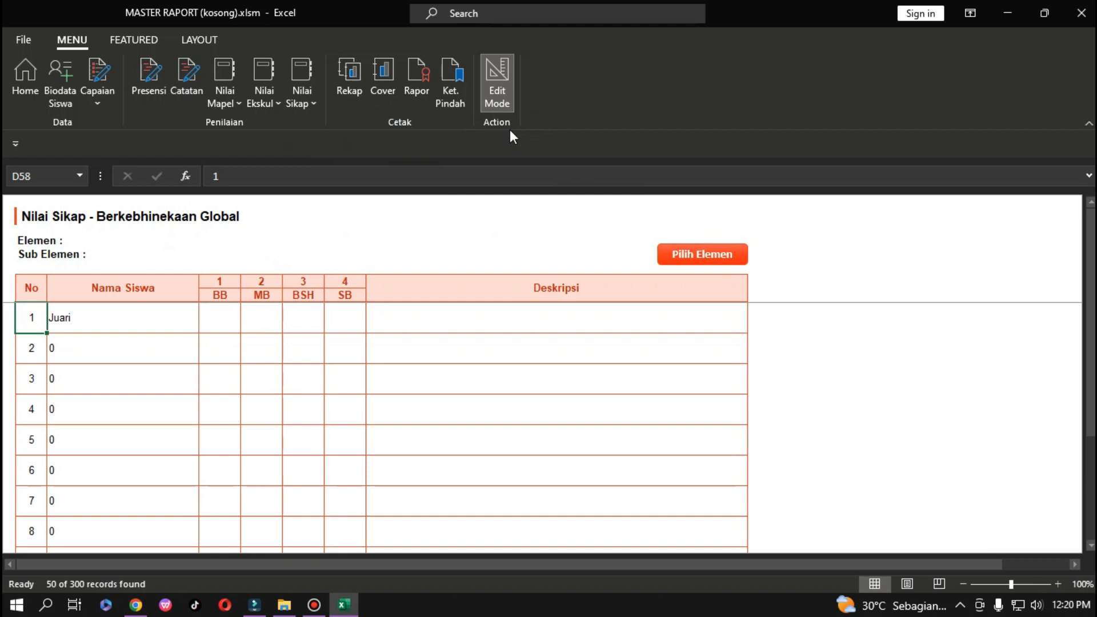
left_click(707, 251)
left_click(570, 236)
left_click(400, 293)
left_click(404, 286)
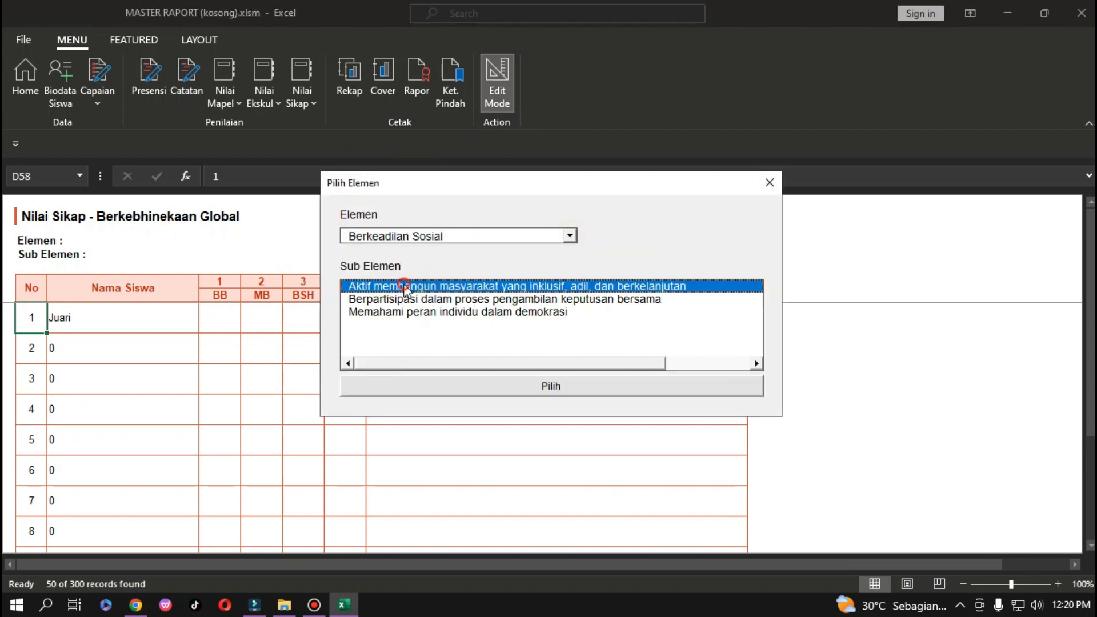
left_click(550, 385)
left_click(266, 320)
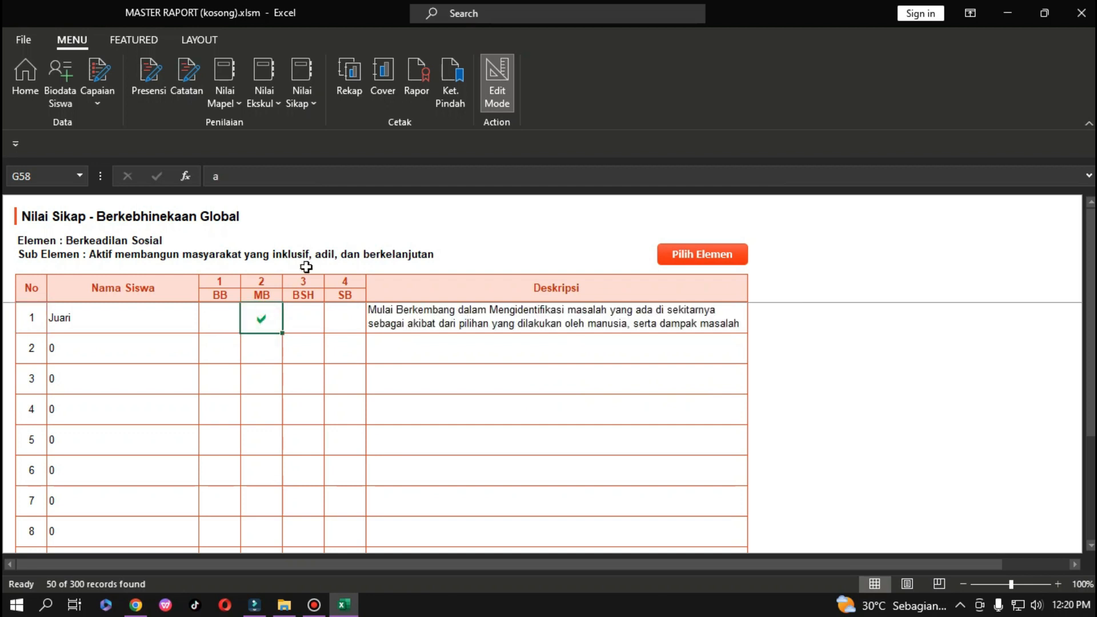
On Bergotong-Royong, choose Kepedulian / Tanggap terhadap lingkungan Sosial and mark student 1 MB.
left_click(298, 107)
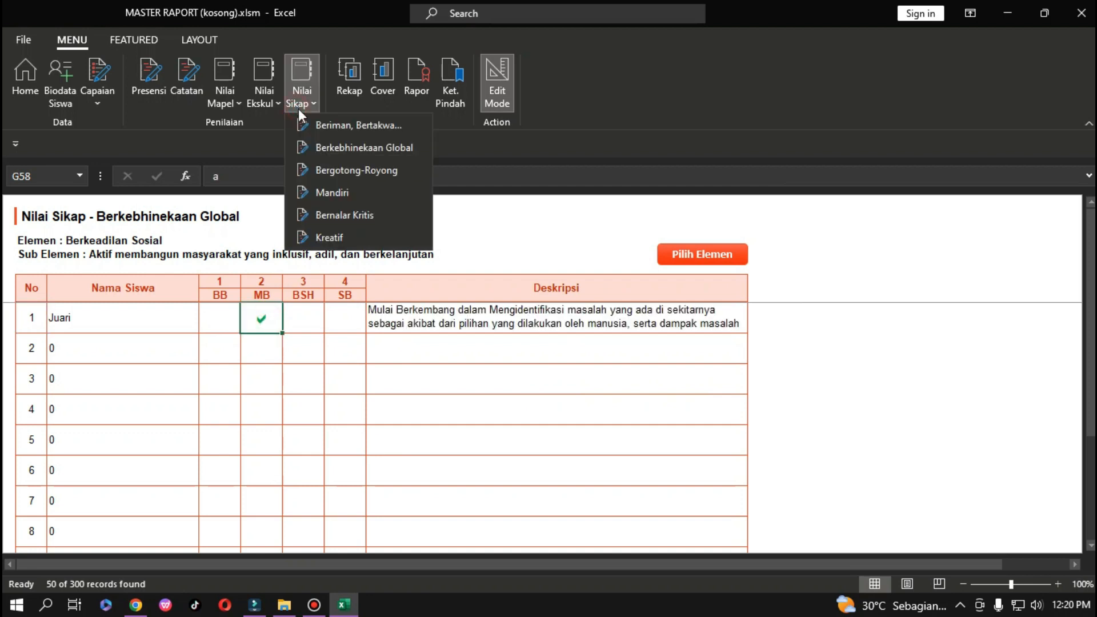
left_click(317, 170)
left_click(698, 254)
left_click(571, 235)
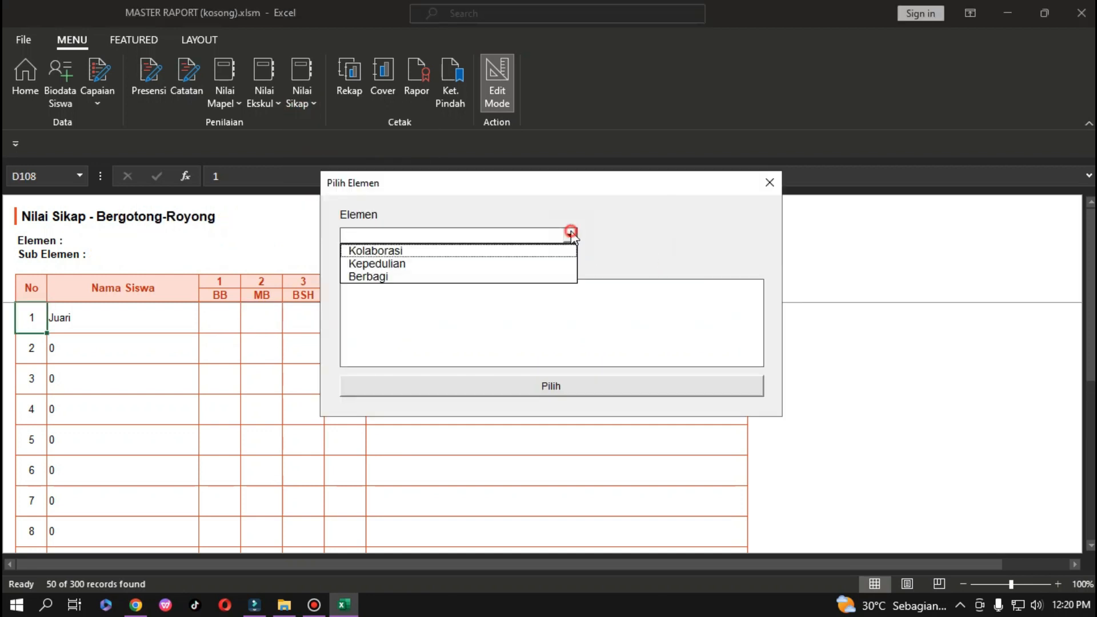
left_click(479, 264)
left_click(474, 287)
left_click(551, 386)
left_click(268, 319)
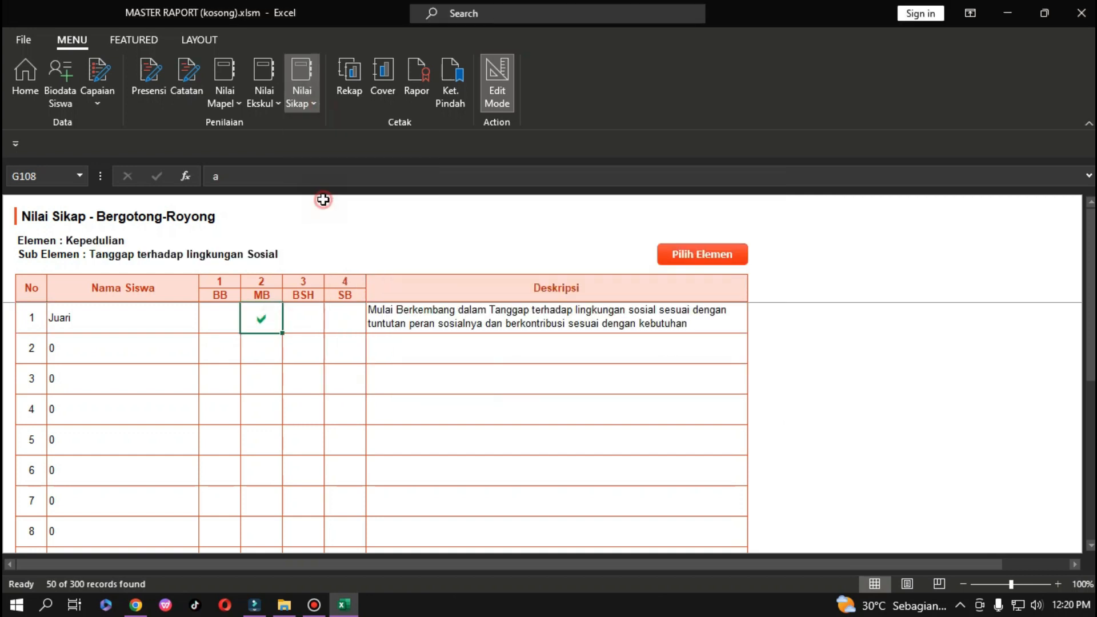
On Mandiri, choose the self-understanding element with Mengembangkan refleksi diri and mark student 1 MB.
left_click(302, 85)
left_click(332, 193)
left_click(703, 254)
left_click(479, 247)
left_click(475, 297)
left_click(509, 383)
left_click(261, 319)
left_click(302, 85)
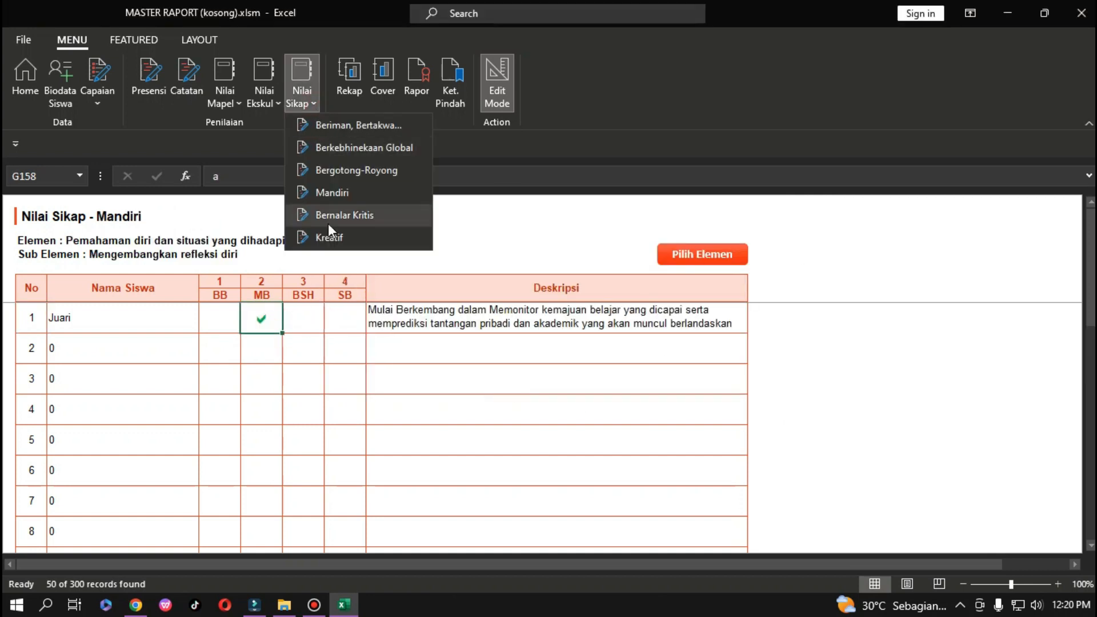
On Bernalar Kritis, choose a reflection element and sub-element, dismiss the error, and mark student 1 MB.
left_click(329, 220)
left_click(703, 254)
left_click(573, 234)
left_click(457, 277)
left_click(551, 385)
left_click(595, 362)
left_click(474, 286)
left_click(551, 384)
On Kreatif, choose Menghasilkan gagasan yang orisinal with its matching sub-element and mark student 1 MB.
left_click(302, 85)
left_click(332, 238)
left_click(702, 254)
left_click(574, 234)
left_click(479, 248)
left_click(475, 286)
left_click(551, 384)
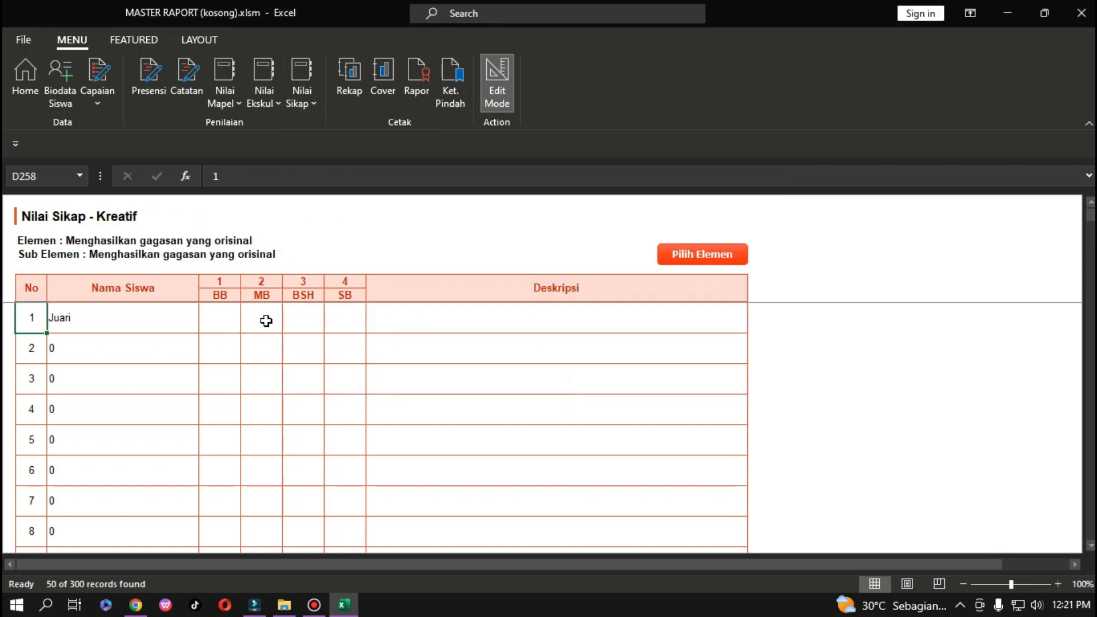
left_click(266, 320)
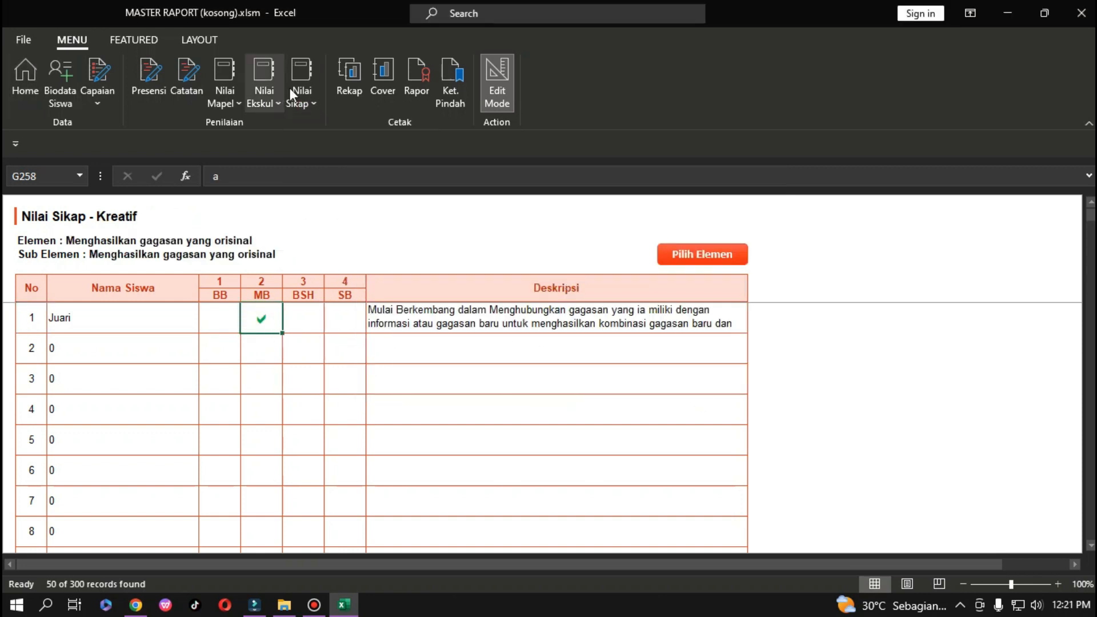
Open the Rekap summary and inspect the MTK, BIG, Seni and Agama score cells.
left_click(347, 73)
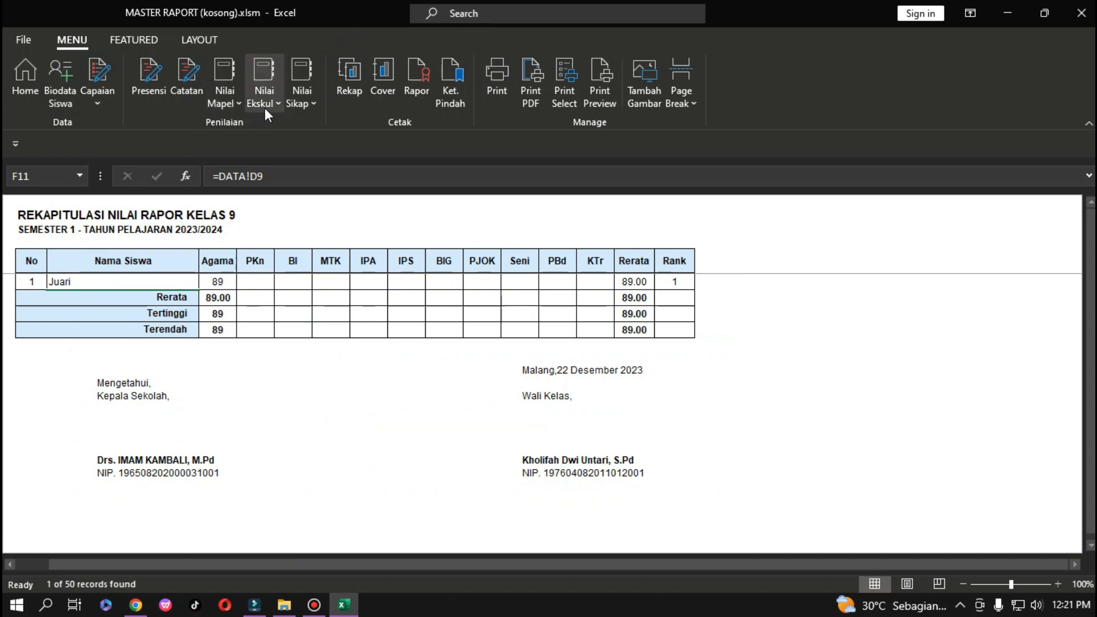
left_click(232, 104)
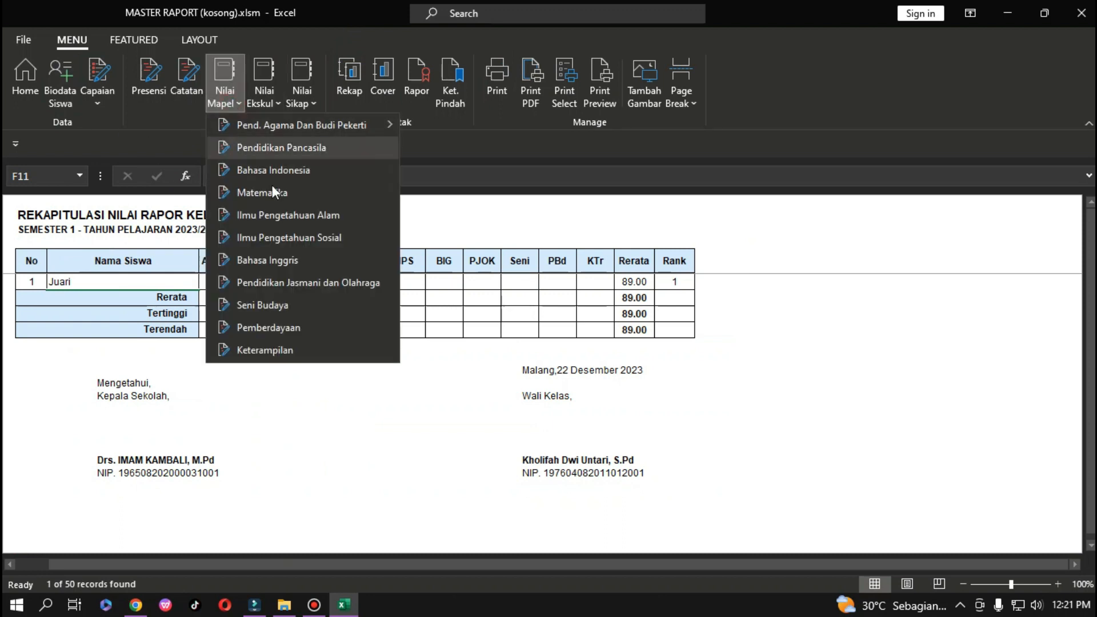
left_click(363, 412)
left_click(336, 294)
left_click(457, 280)
left_click(528, 282)
left_click(217, 280)
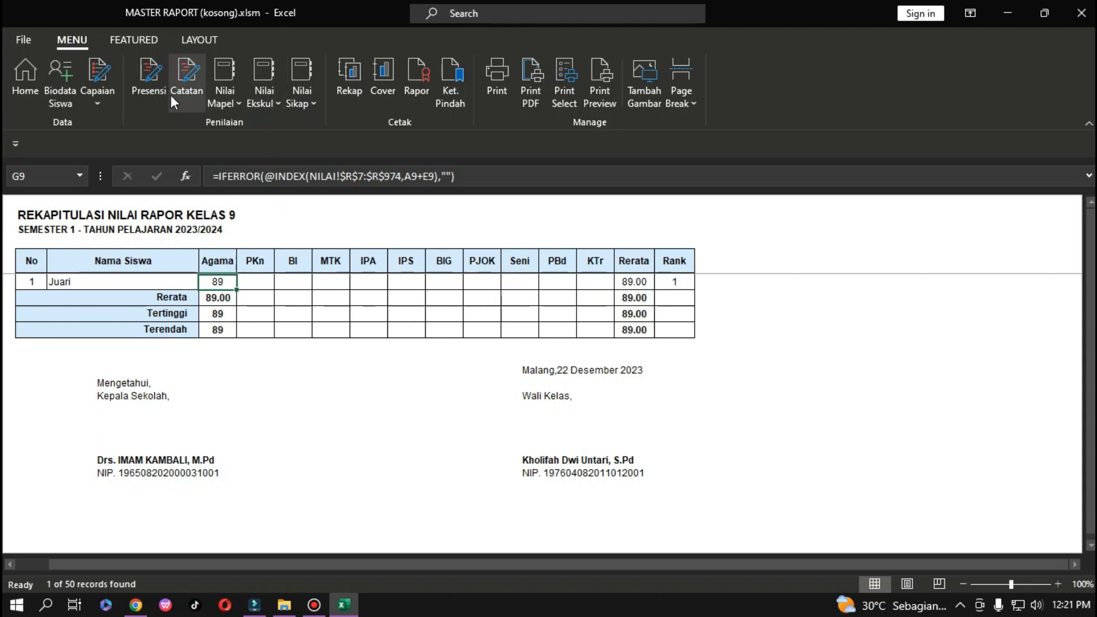
Check the Nilai Rapor formula on the Pendidikan Agama Islam sheet, then return to Rekap.
left_click(227, 104)
mouse_move(326, 132)
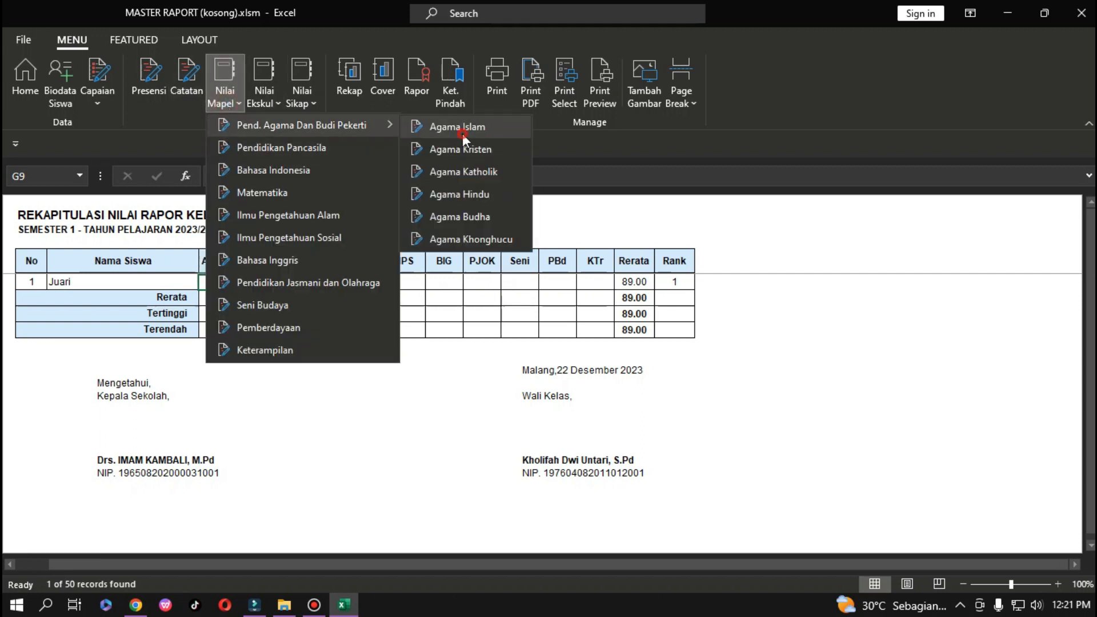
left_click(454, 127)
left_click(657, 280)
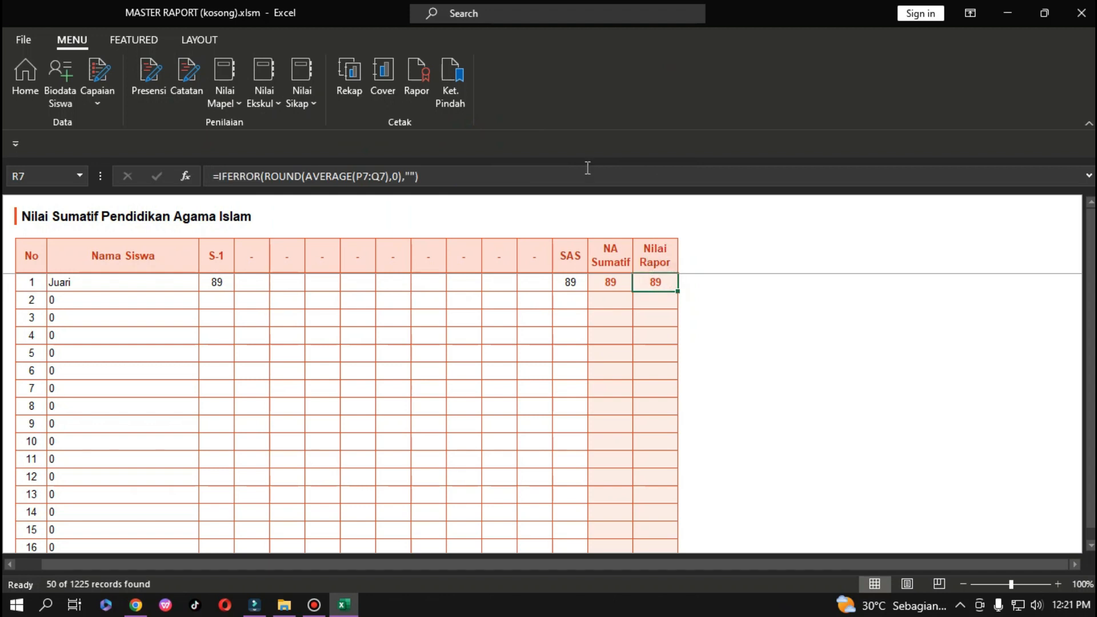
left_click(361, 79)
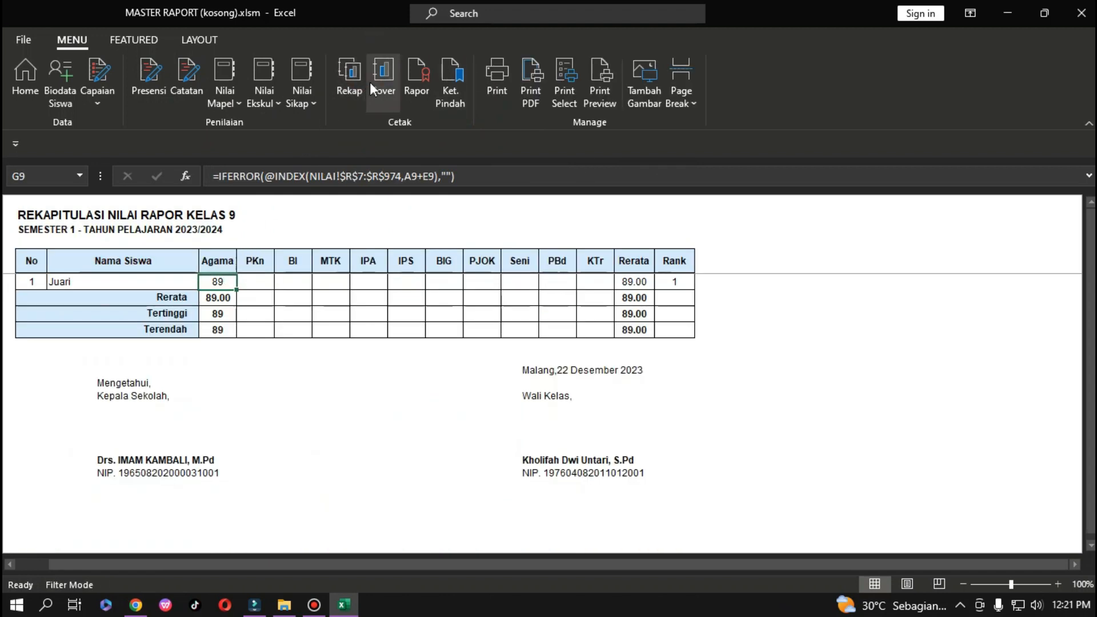
left_click(390, 73)
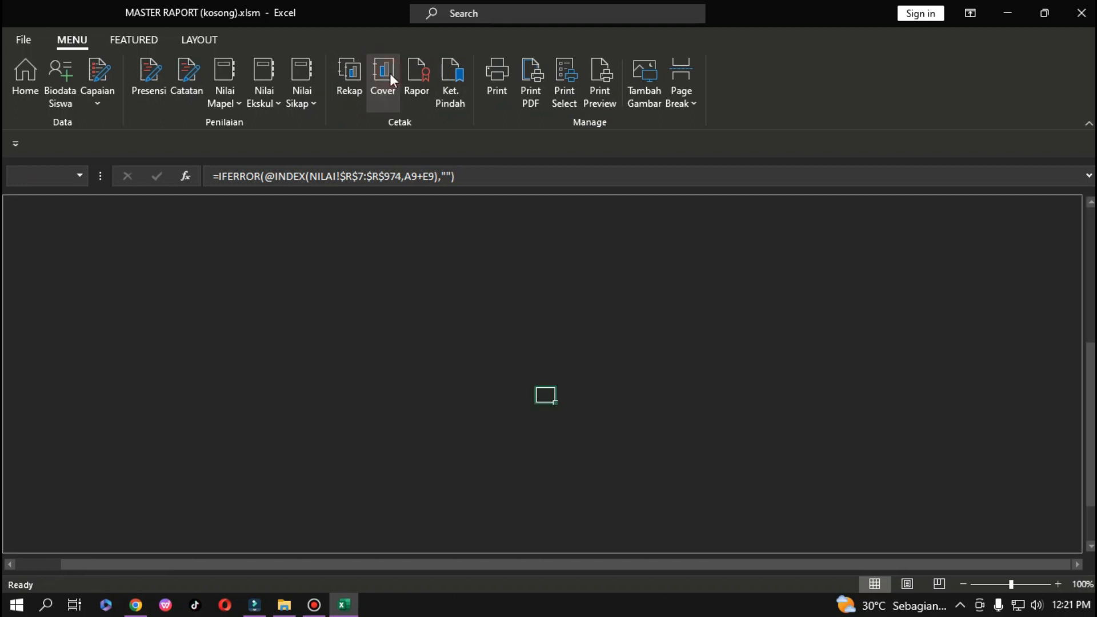
scroll(387, 248, "down", 2)
scroll(385, 316, "down", 2)
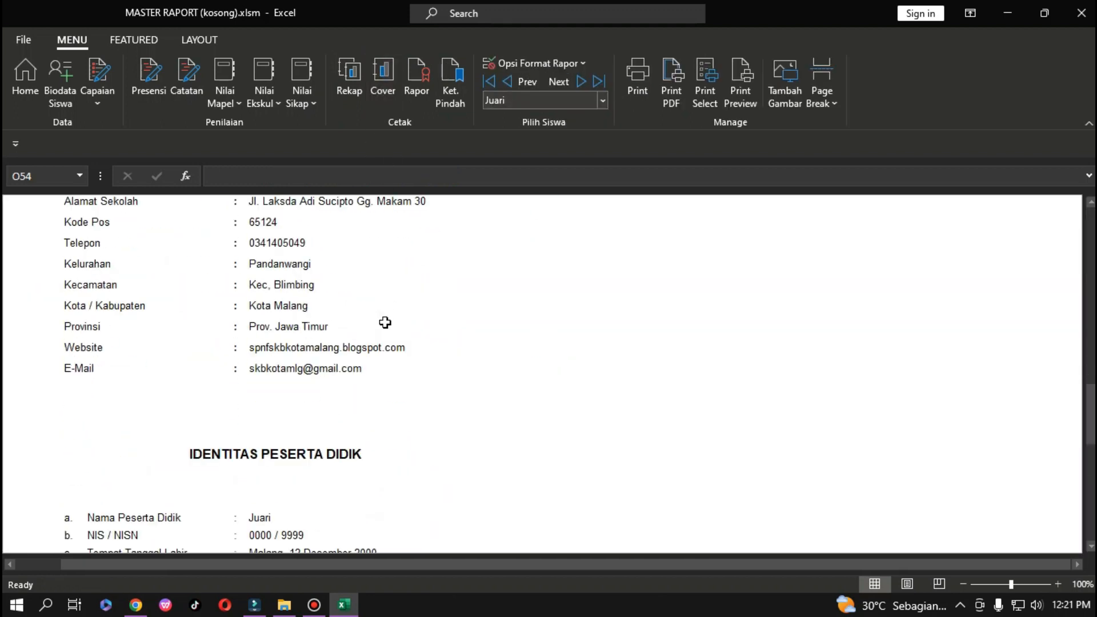
scroll(385, 320, "up", 3)
left_click(603, 100)
left_click(603, 100)
left_click(603, 101)
left_click(604, 101)
left_click(604, 101)
left_click(603, 101)
left_click(604, 101)
left_click(604, 101)
left_click(603, 101)
left_click(603, 100)
left_click(604, 101)
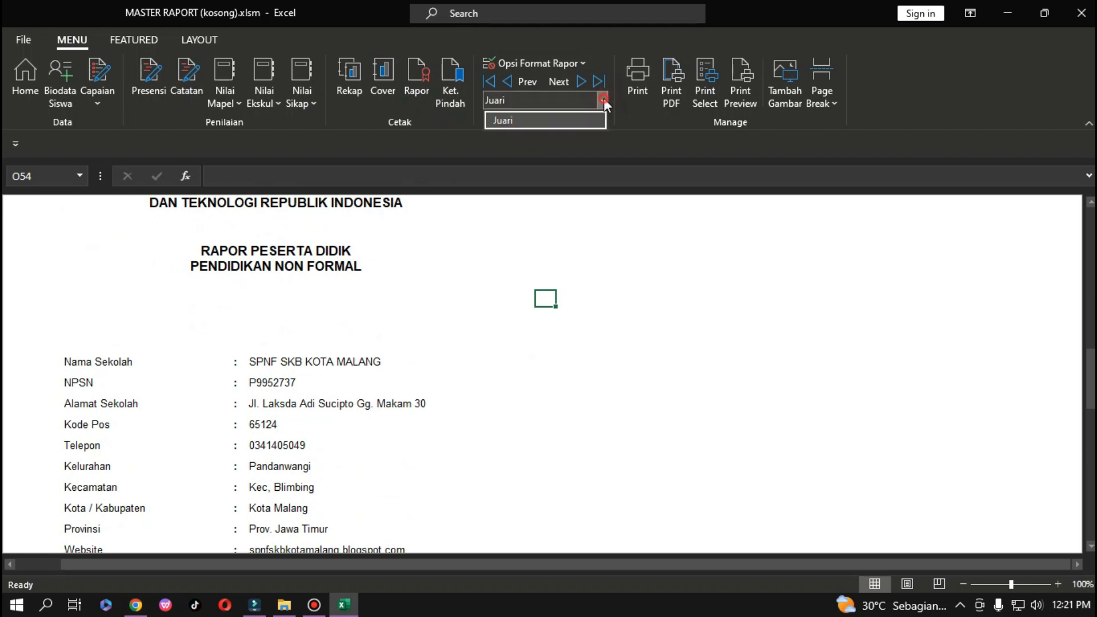
left_click(603, 101)
left_click(603, 100)
left_click(604, 100)
scroll(159, 364, "up", 1)
scroll(270, 317, "up", 12)
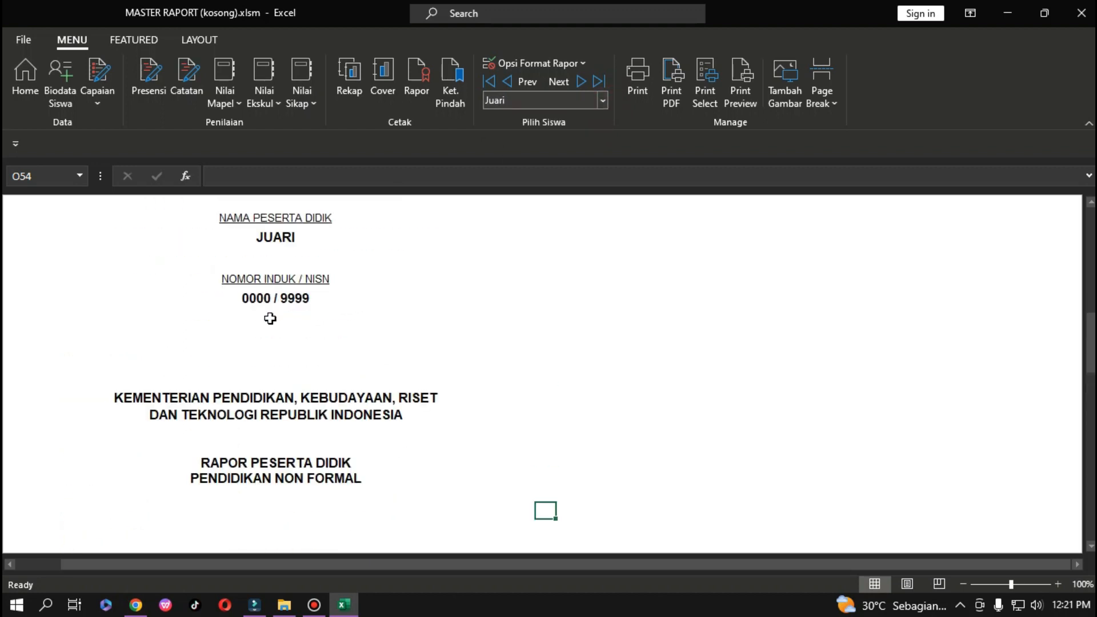
scroll(270, 317, "down", 6)
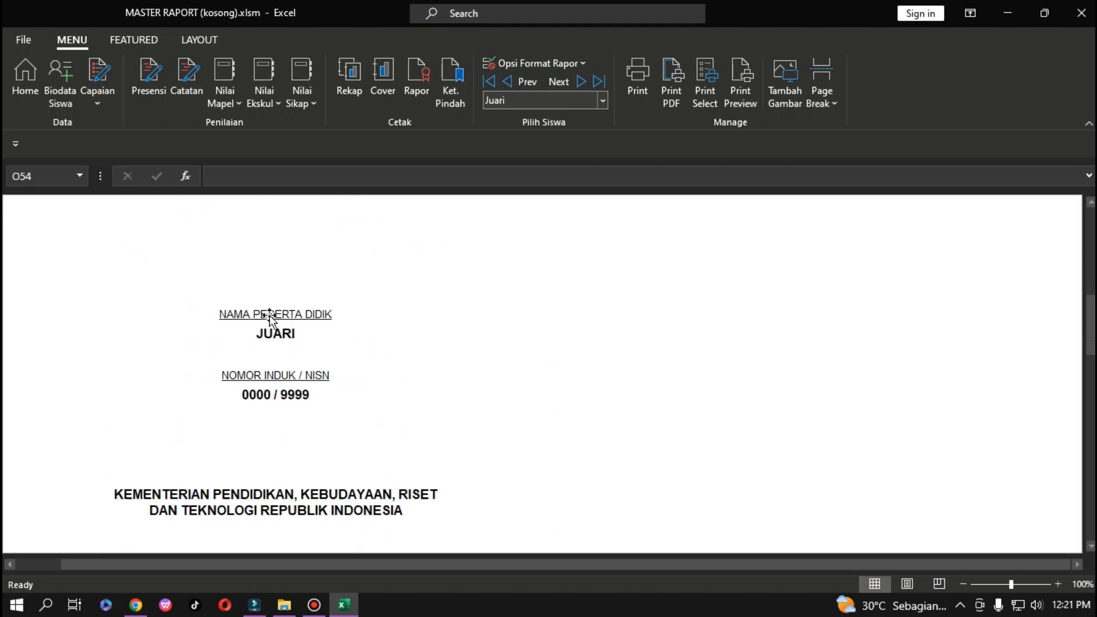
scroll(206, 390, "down", 4)
scroll(216, 379, "up", 4)
scroll(243, 321, "up", 2)
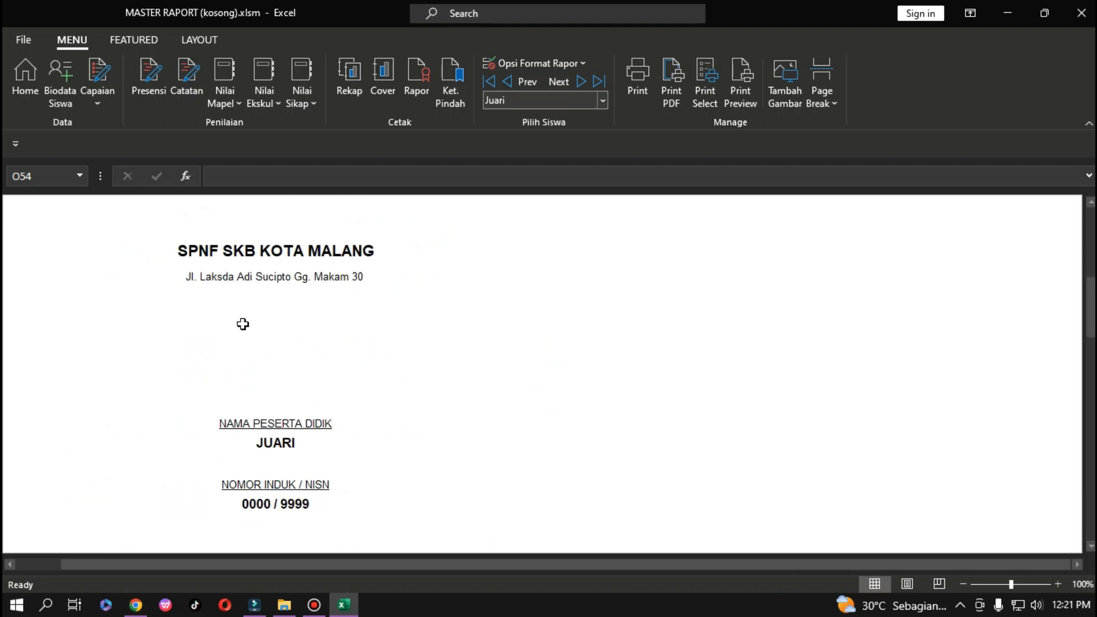
scroll(240, 318, "down", 11)
scroll(278, 324, "up", 8)
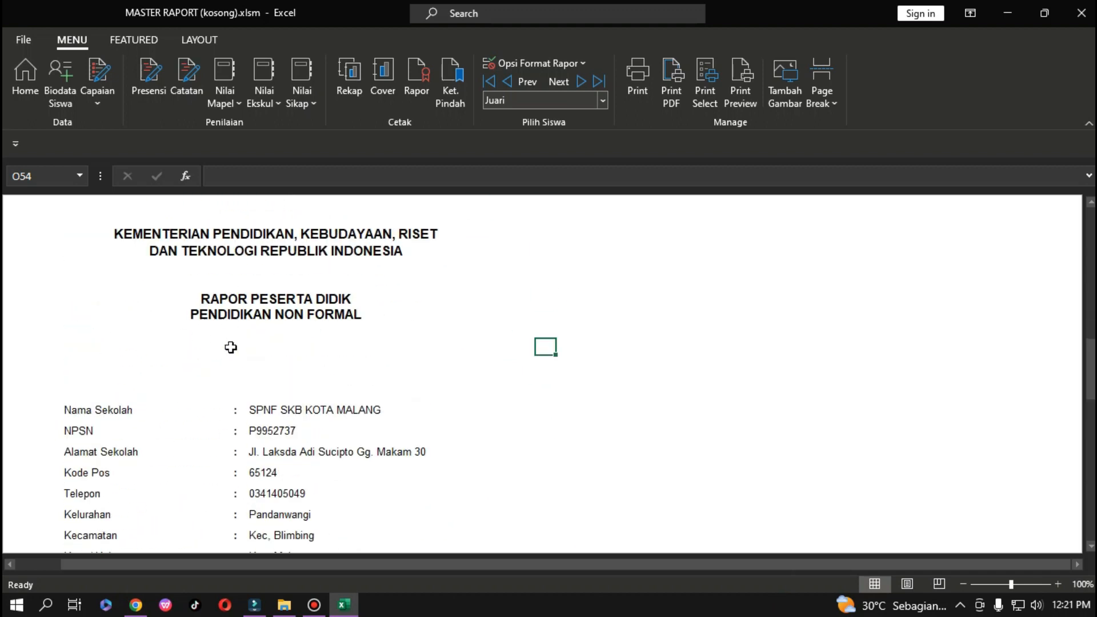
scroll(300, 345, "down", 3)
left_click(227, 359)
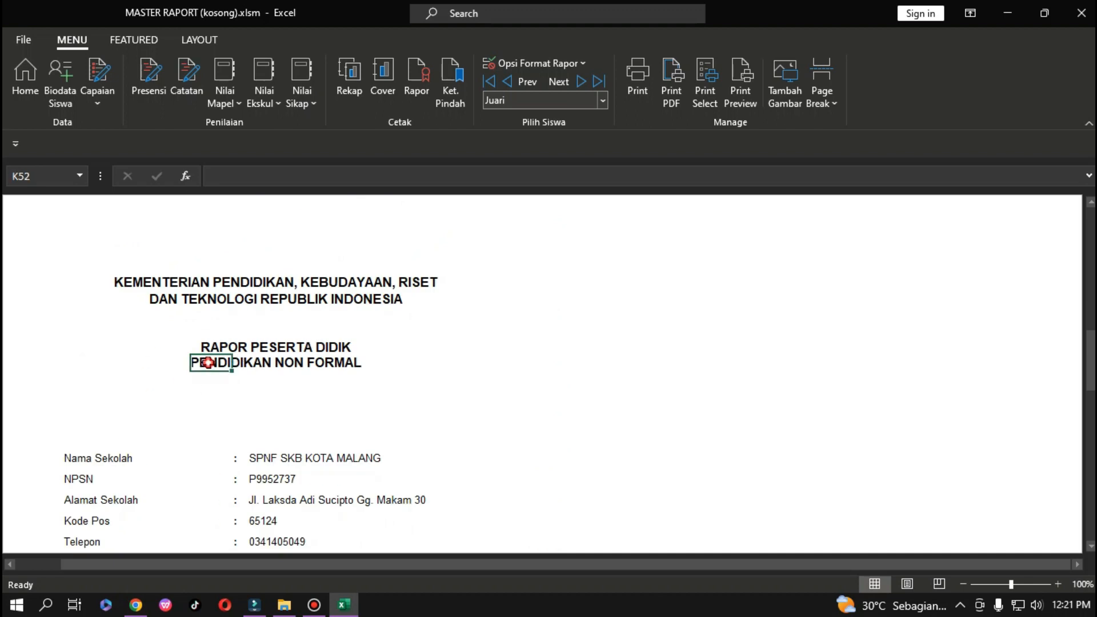
left_click(327, 366)
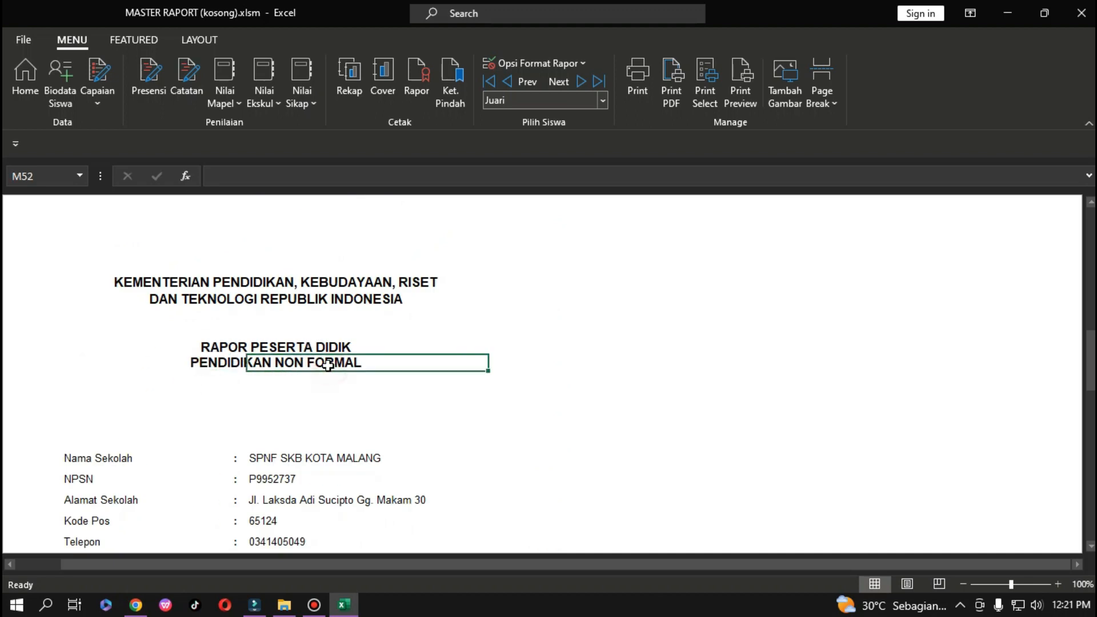
left_click(28, 364)
Replace the cover subtitle PENDIDIKAN NON FORMAL with PAKET text in E52.
left_click(365, 177)
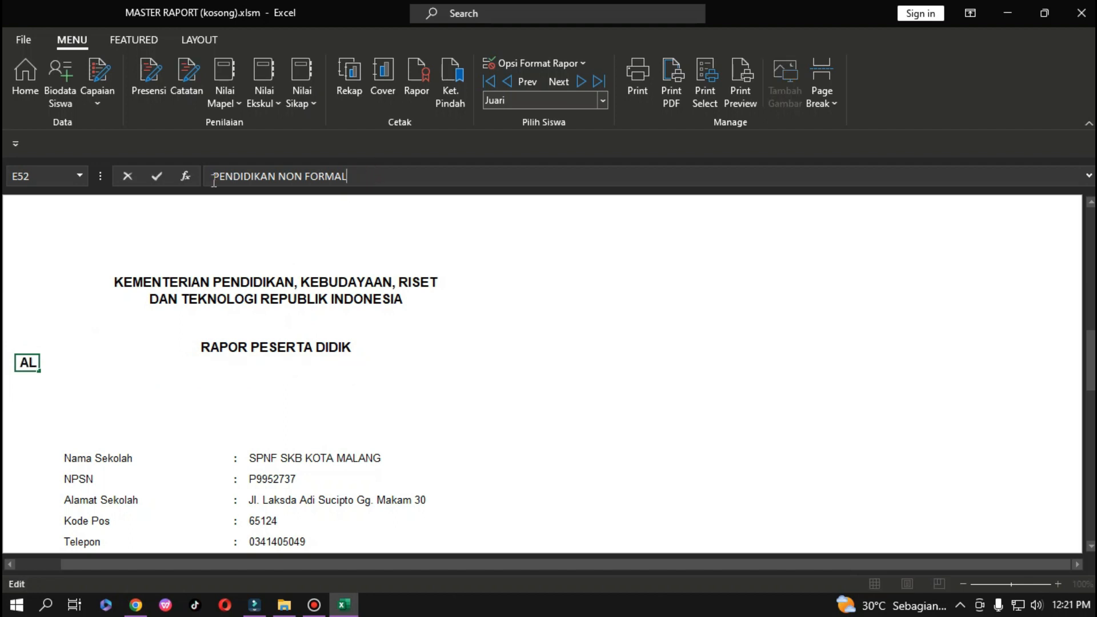
left_click_drag(366, 177, 197, 190)
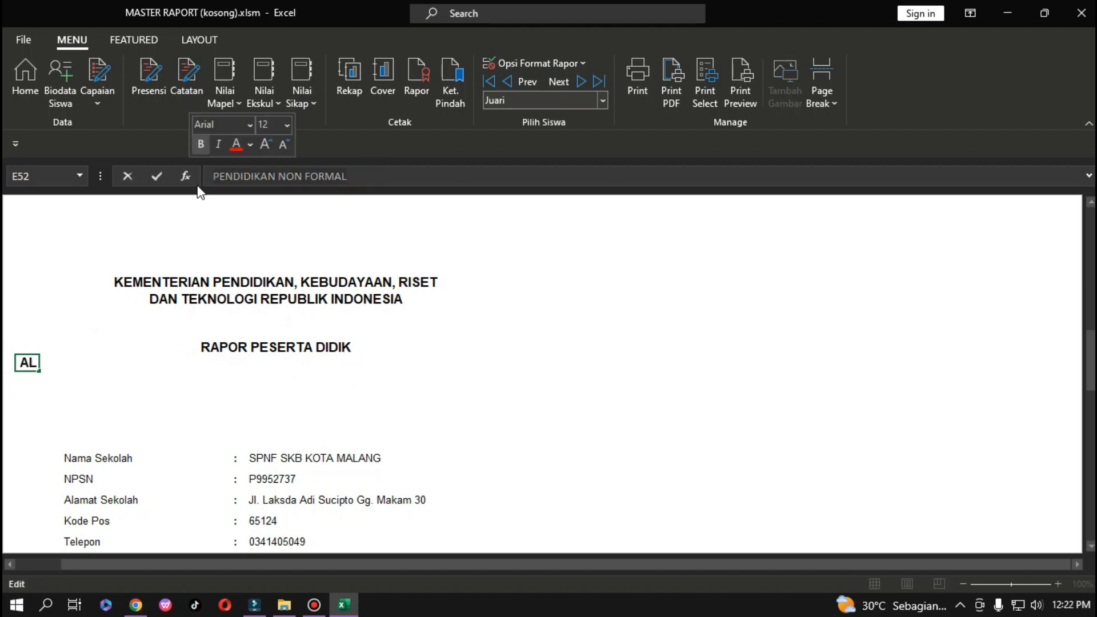
type("PAKET B")
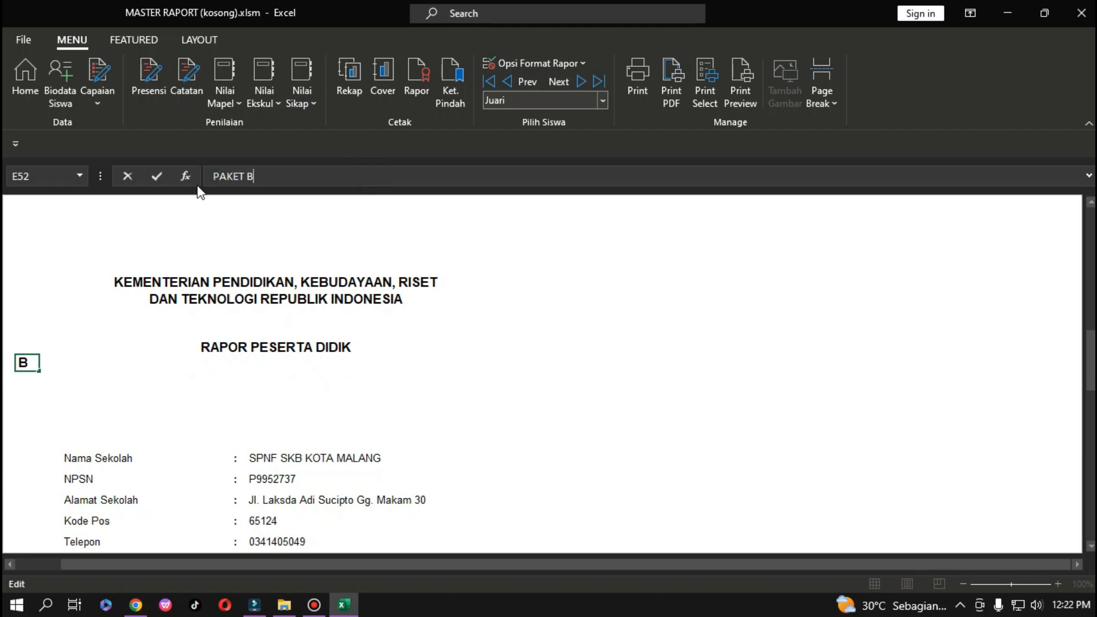
key("Return")
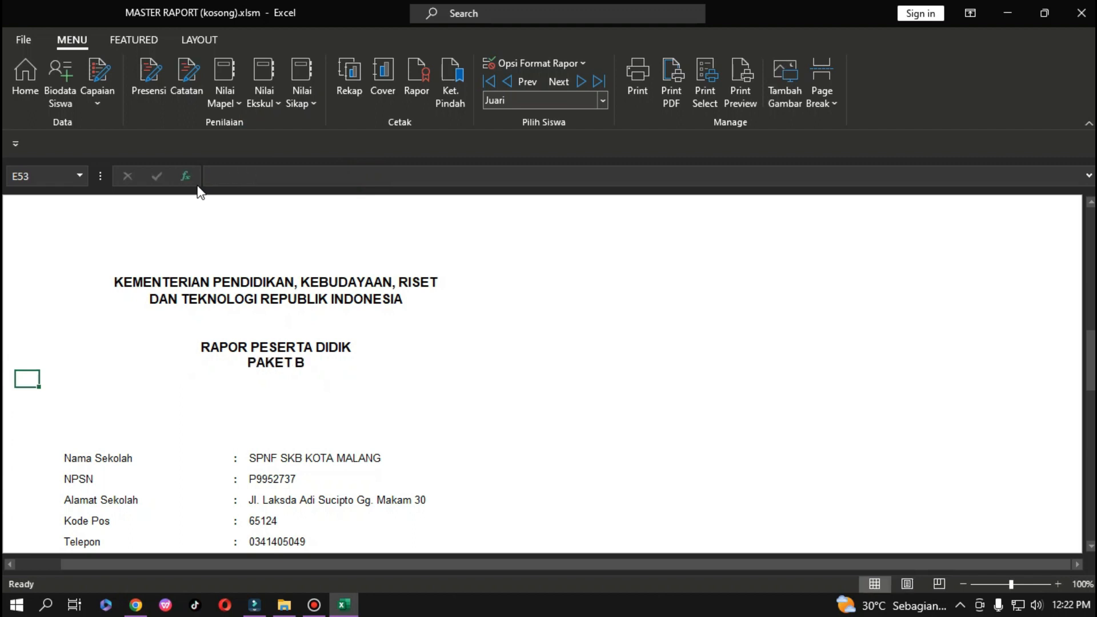
Try PAKET C as the subtitle, then change it back to PAKET B.
left_click(30, 368)
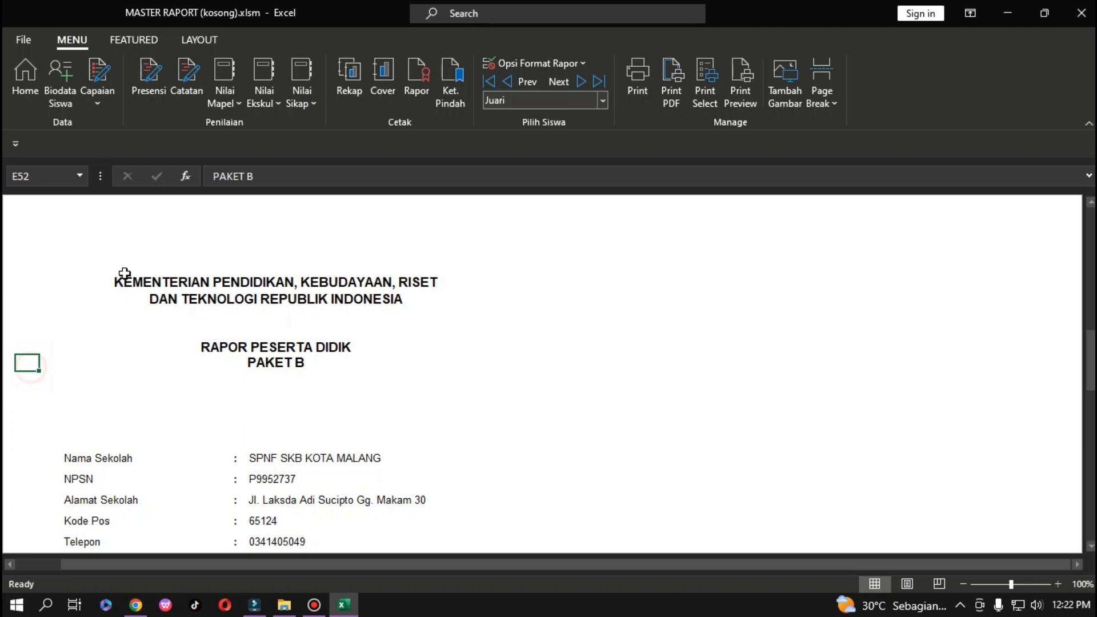
left_click(266, 177)
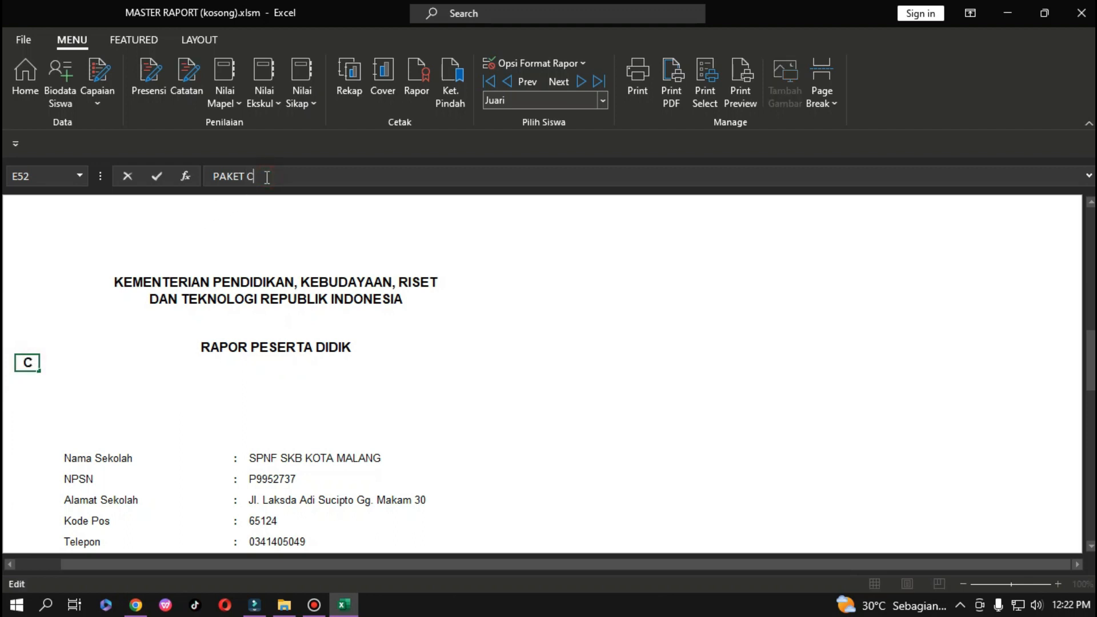
type("C")
key("Return")
left_click(35, 368)
left_click(258, 176)
type("B")
key("Return")
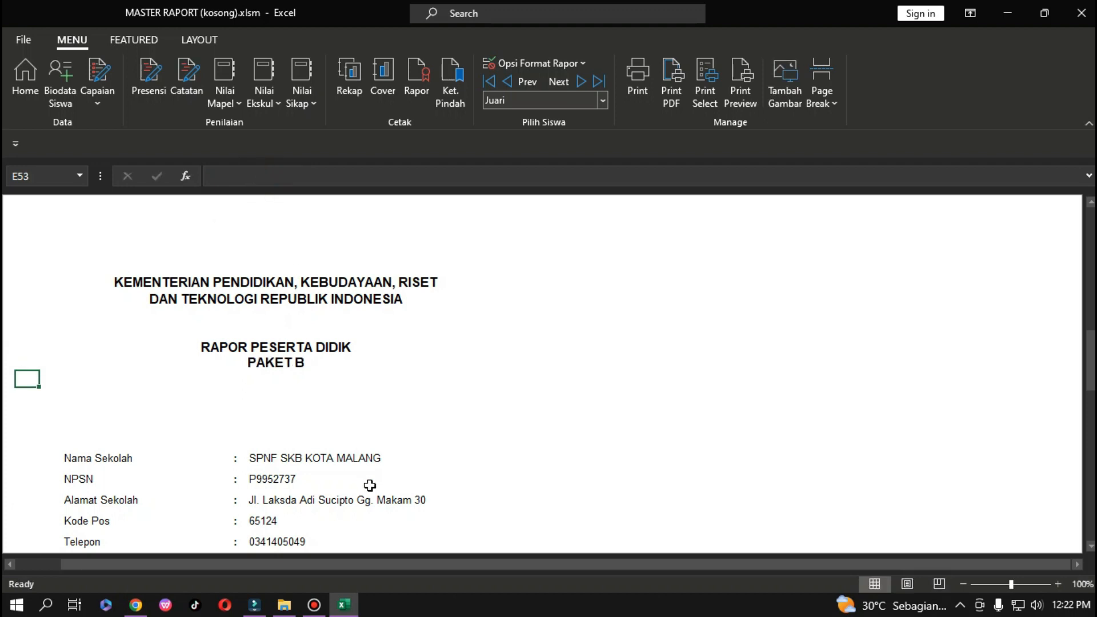
scroll(480, 444, "up", 3)
scroll(336, 438, "down", 3)
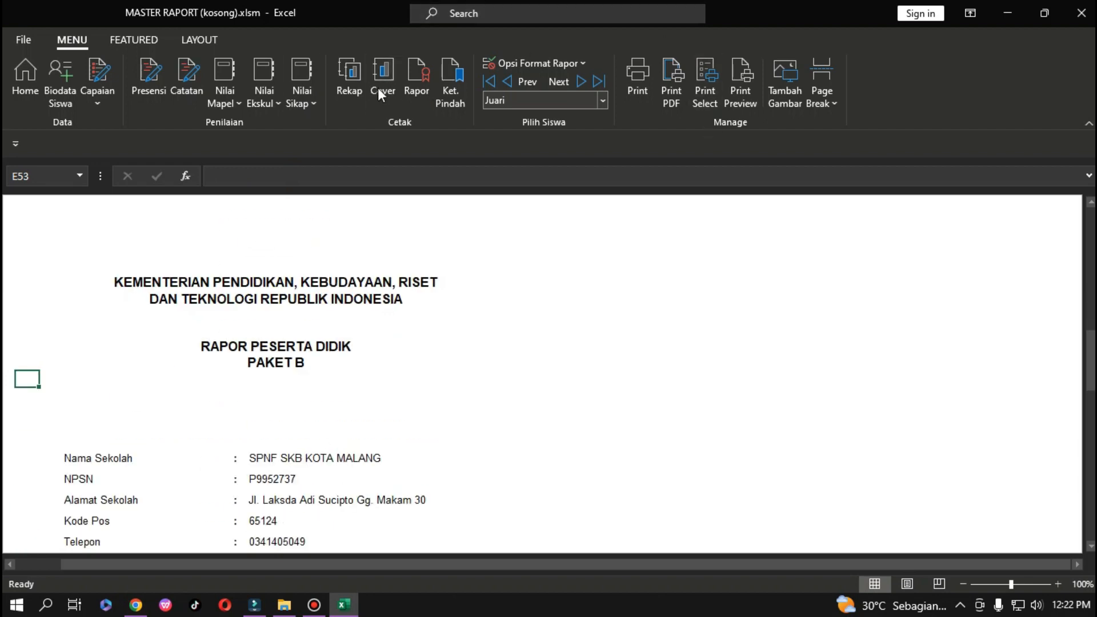
Open the Rapor sheet and trace its Kelas value back to the school data sheet.
left_click(425, 84)
left_click(561, 315)
left_click(461, 257)
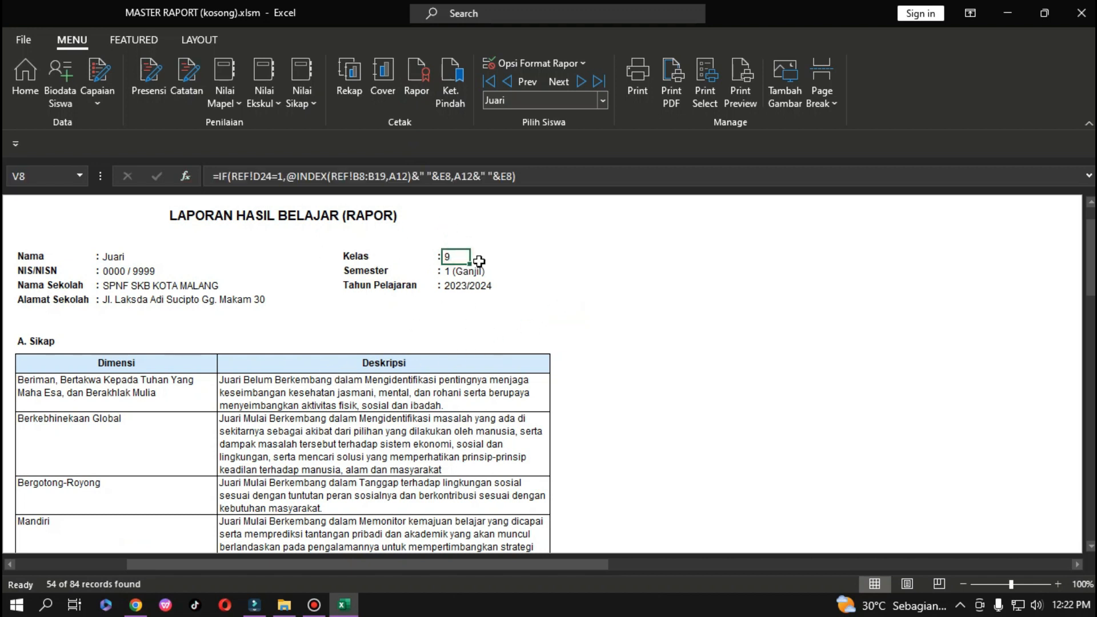
left_click(32, 91)
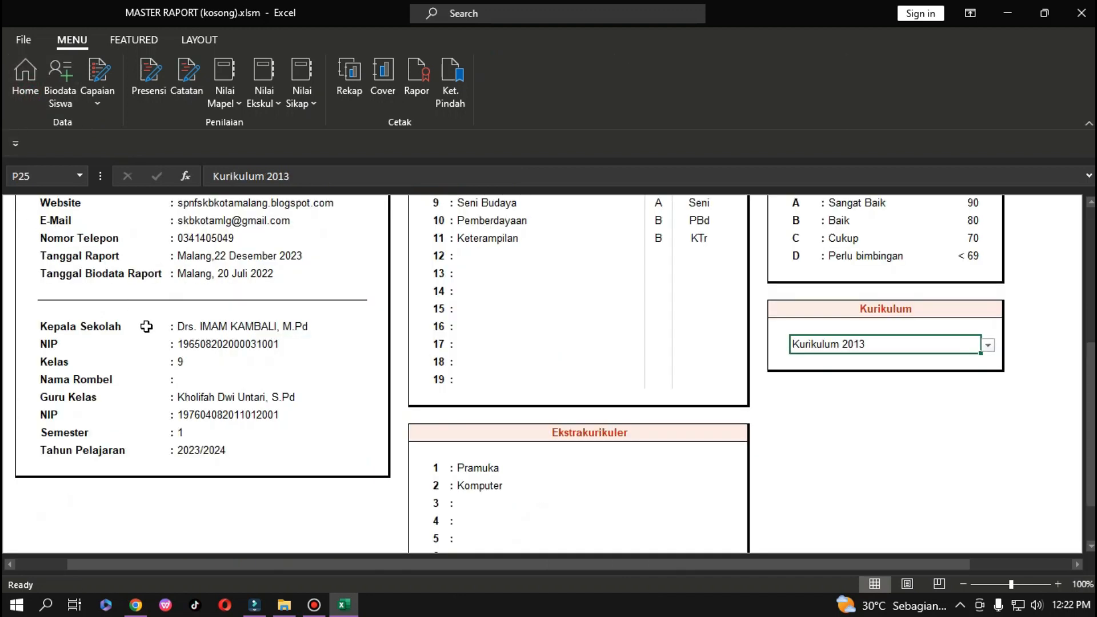
left_click(417, 84)
scroll(397, 407, "down", 15)
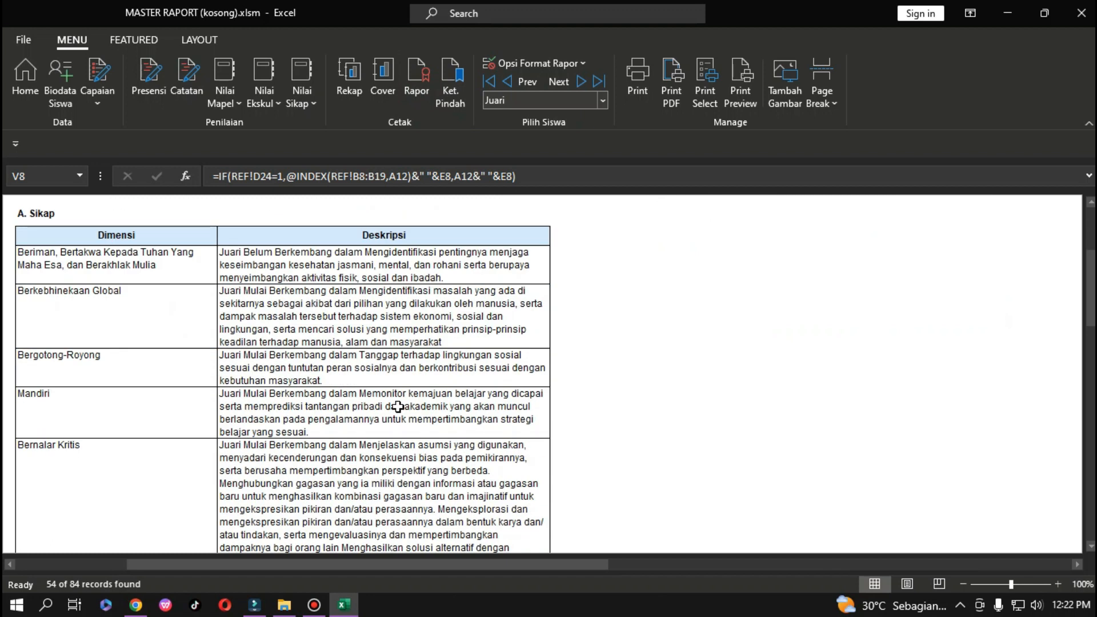
scroll(400, 343, "up", 4)
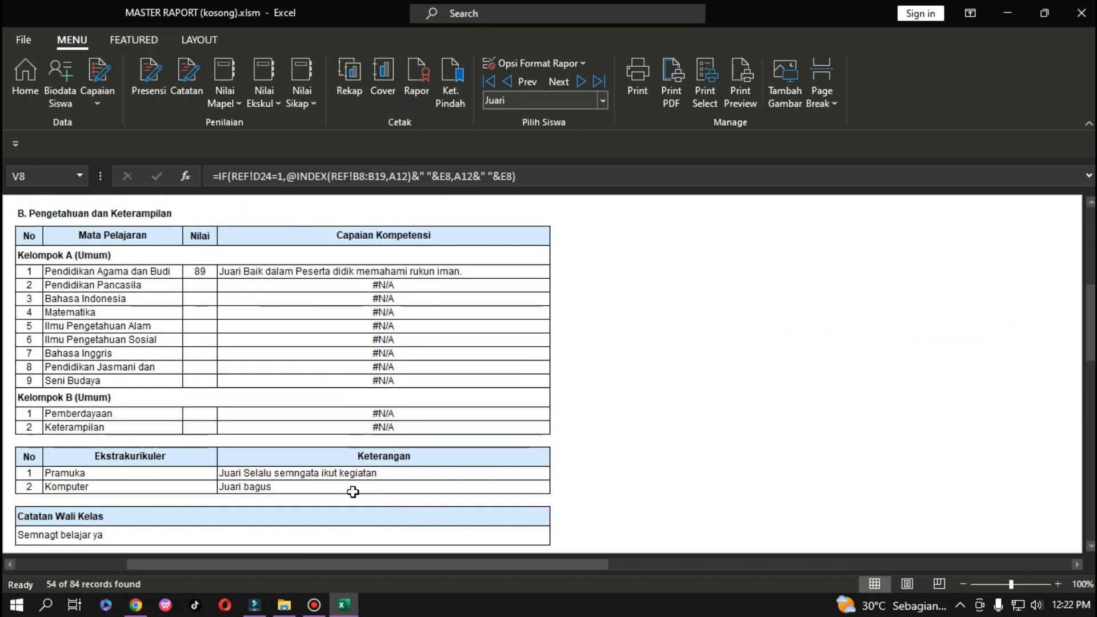
Inspect the Pendidikan Pancasila grade and the competency formulas in the grades table.
left_click(314, 606)
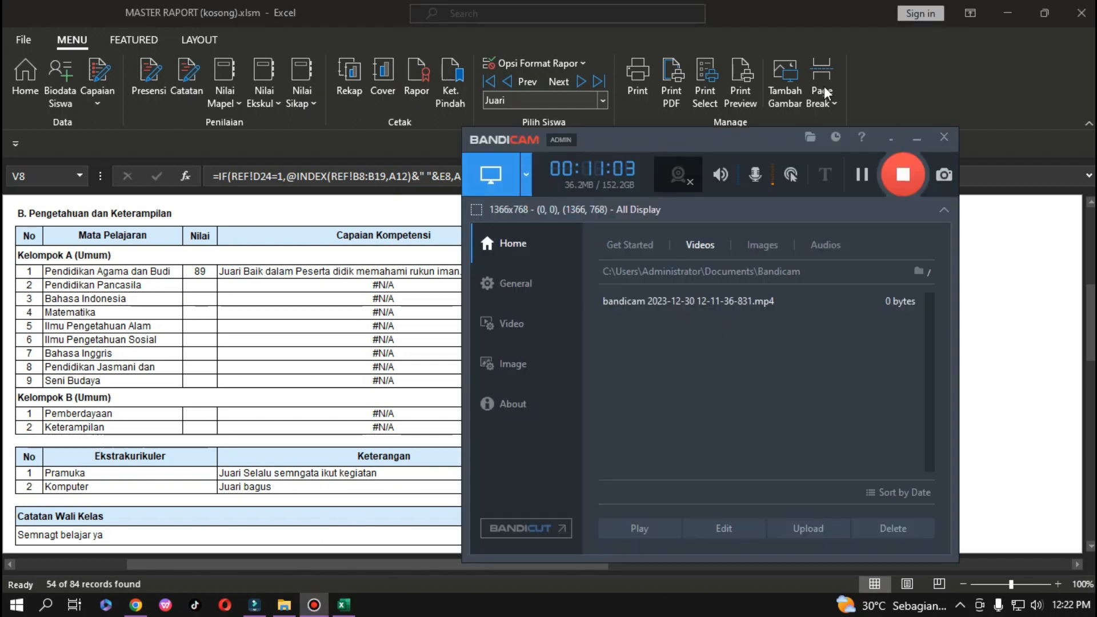
left_click(917, 141)
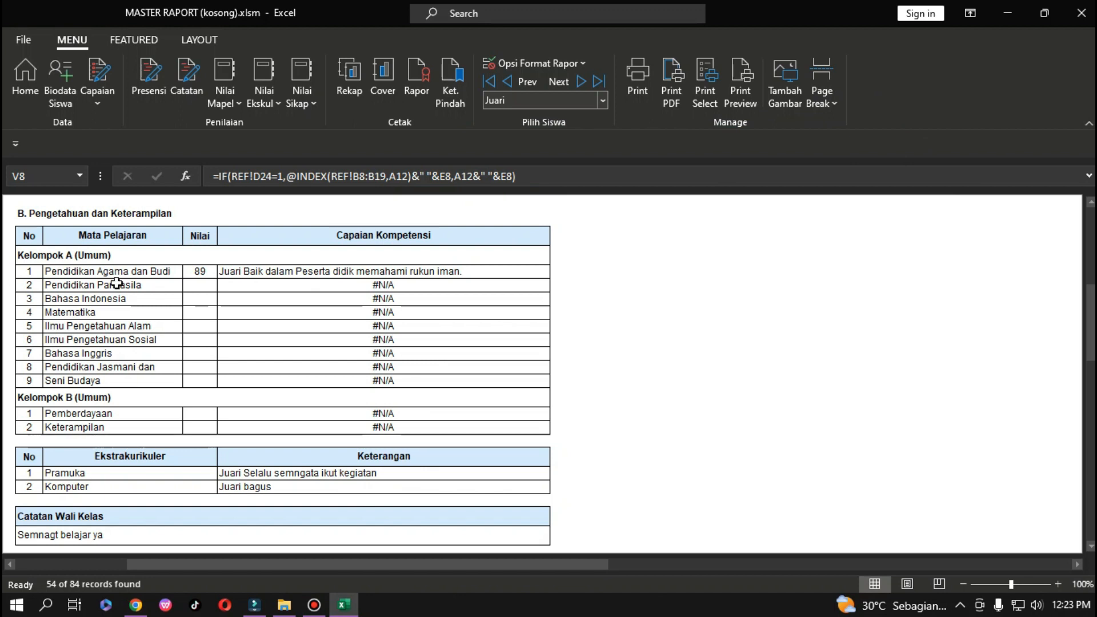
left_click(200, 286)
left_click(337, 287)
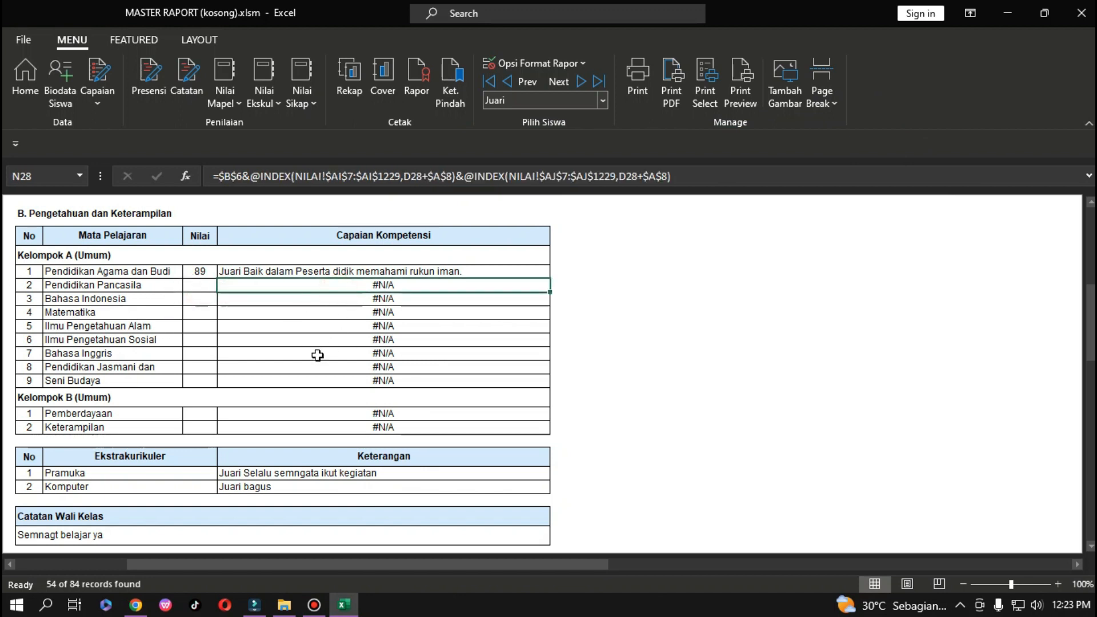
left_click(323, 271)
scroll(329, 372, "down", 2)
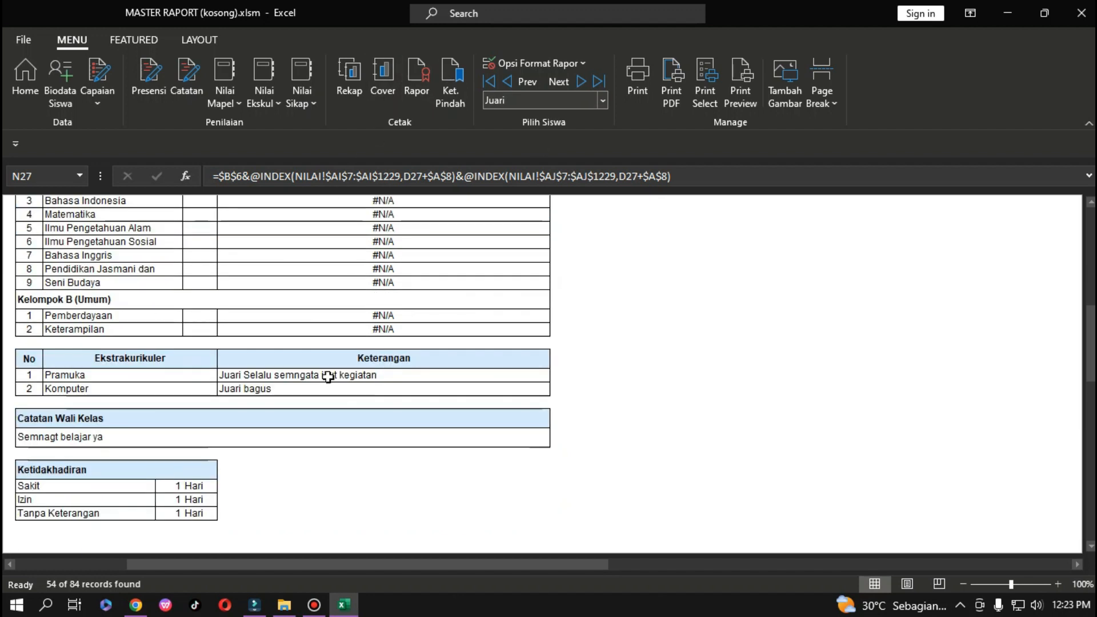
scroll(327, 377, "up", 5)
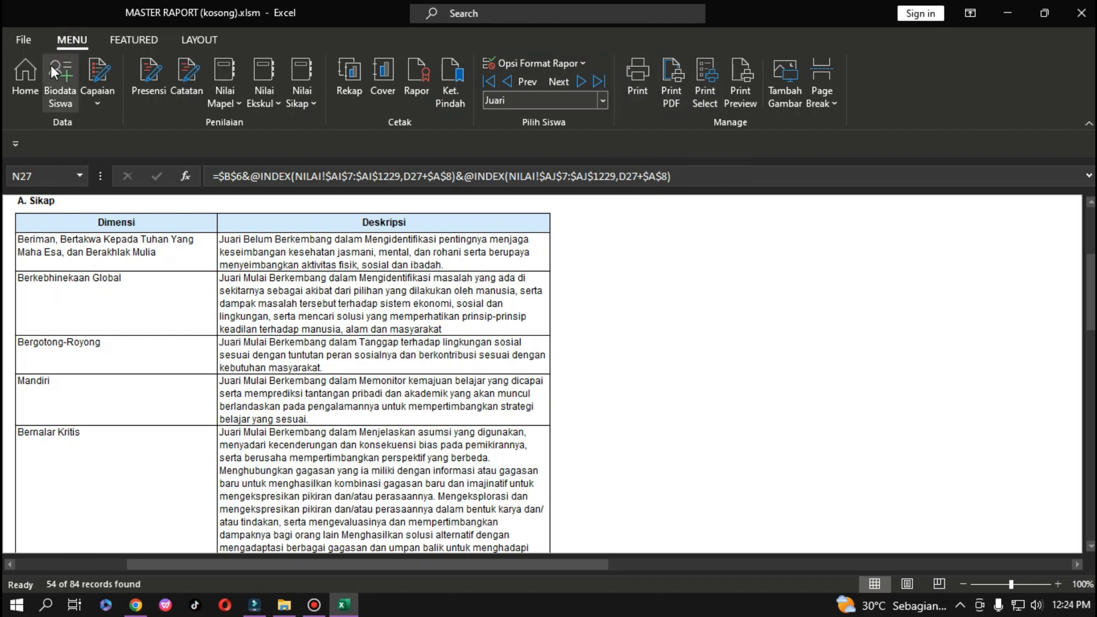
Return to the school data sheet and briefly open and close the Doc folder window.
left_click(28, 71)
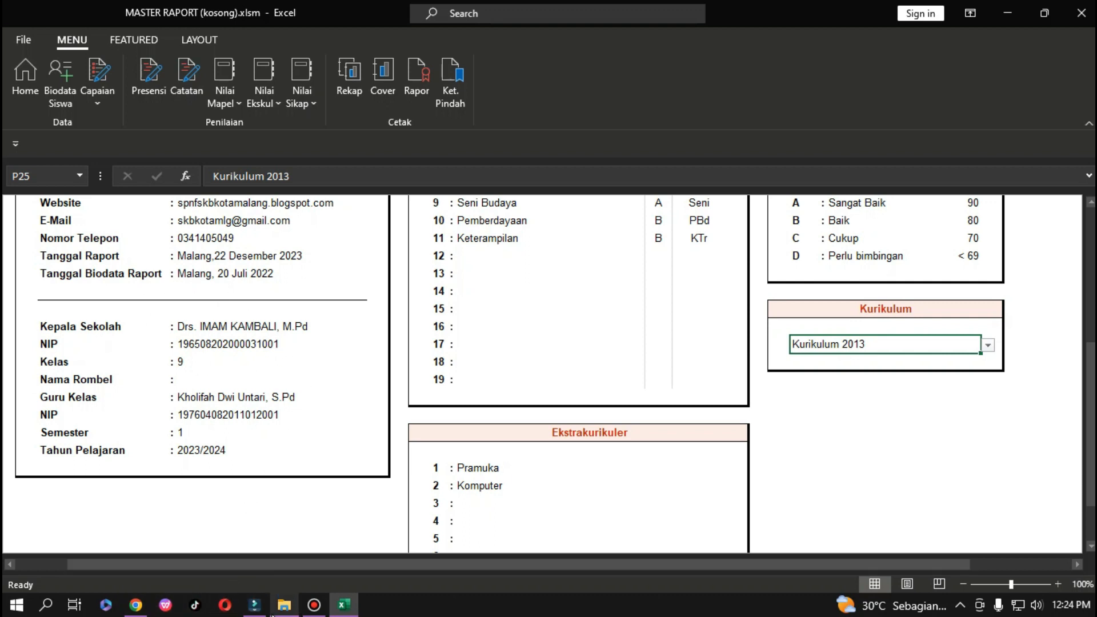
left_click(280, 607)
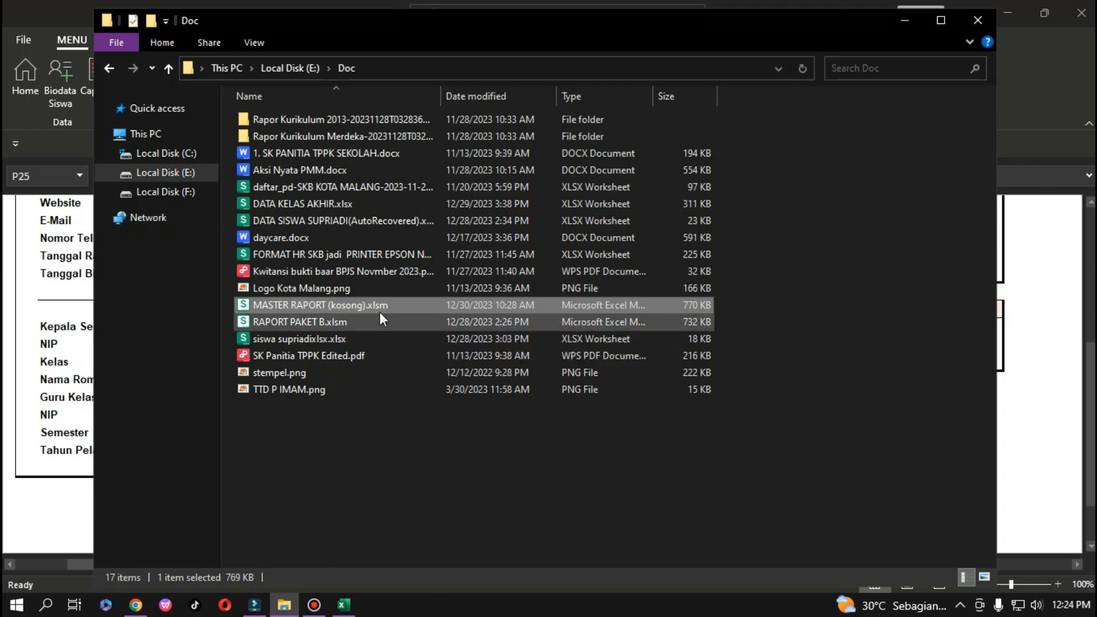
left_click(986, 22)
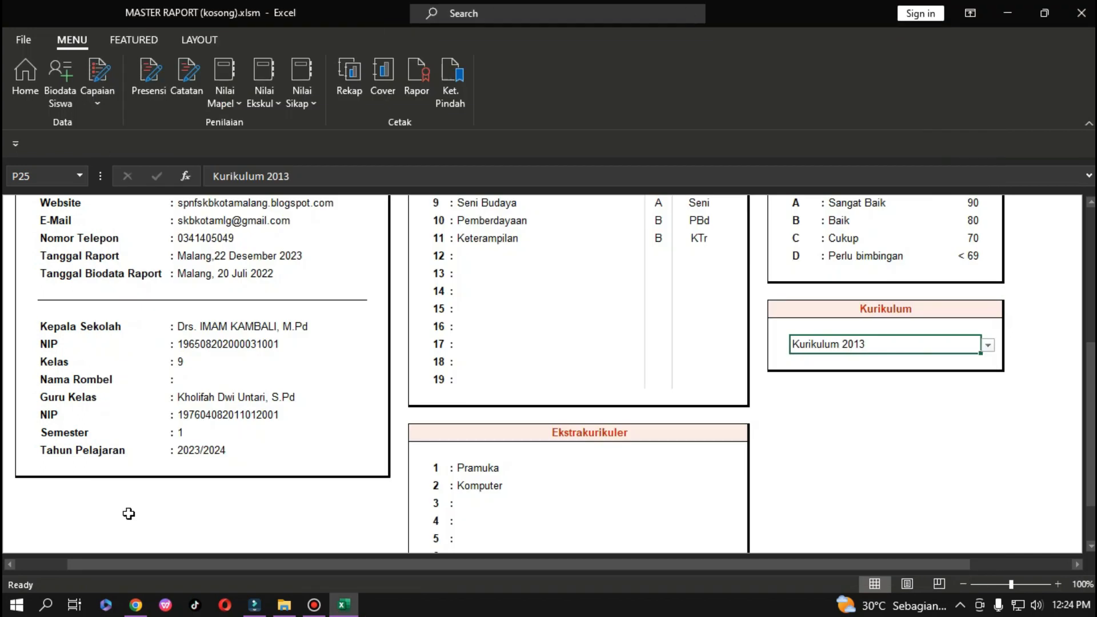
Change the school's Kelas from 9 to 7, then bring up the Biodata Siswa table.
scroll(263, 457, "up", 5)
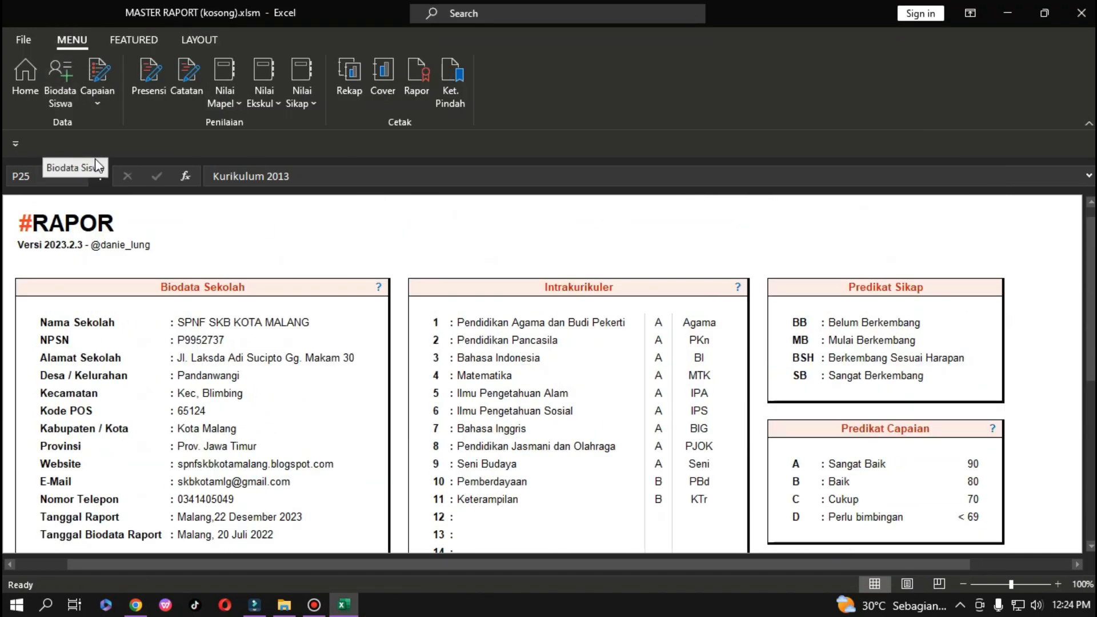
left_click(24, 68)
scroll(109, 343, "down", 2)
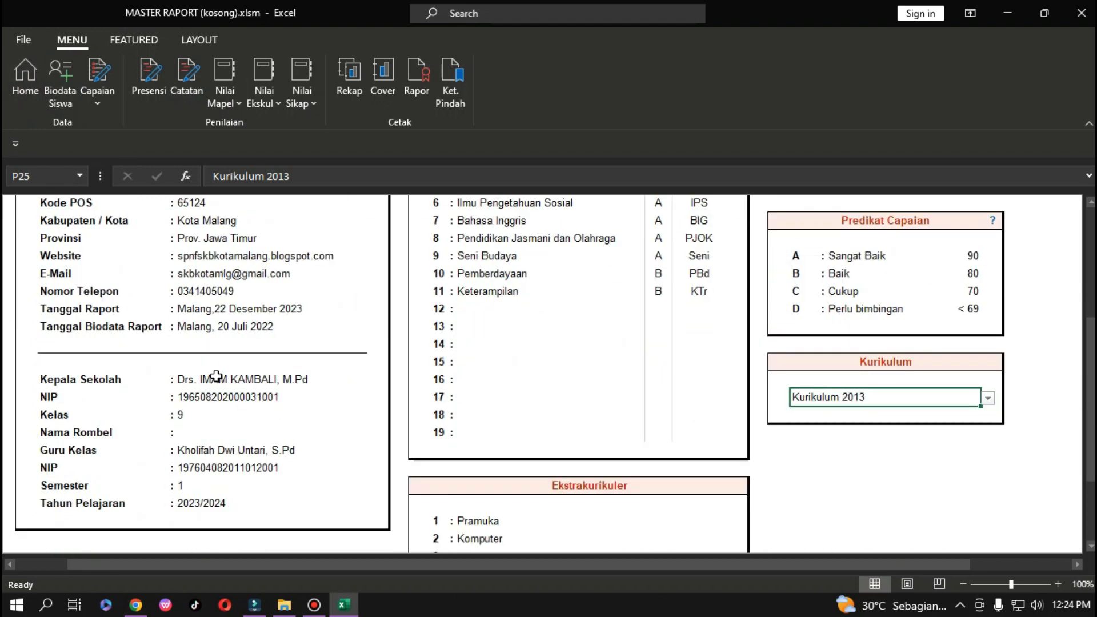
left_click(188, 419)
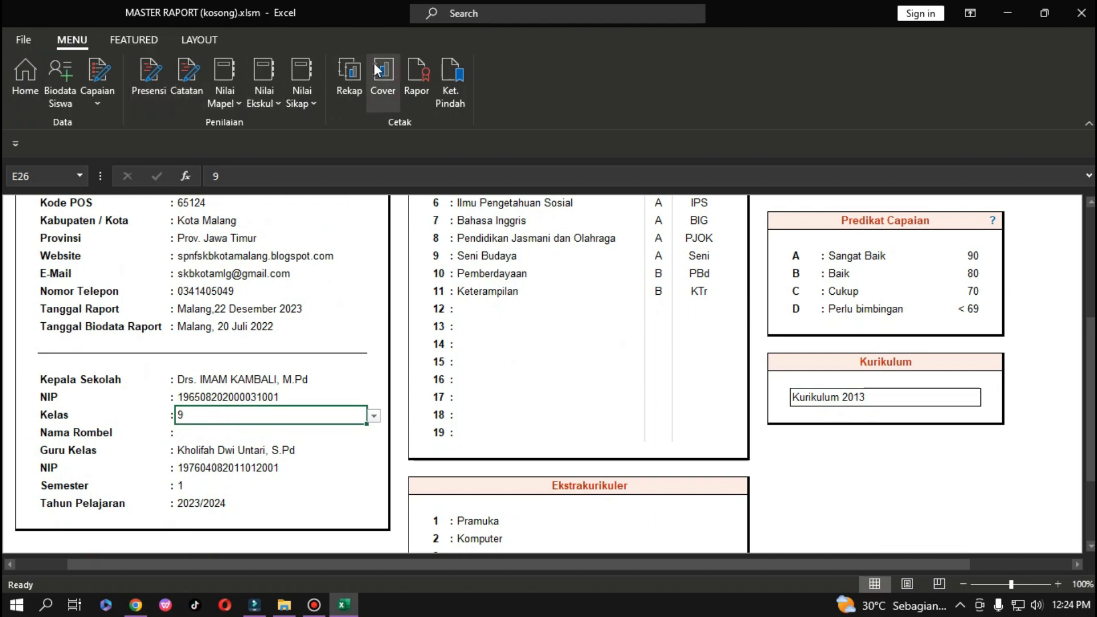
left_click(417, 71)
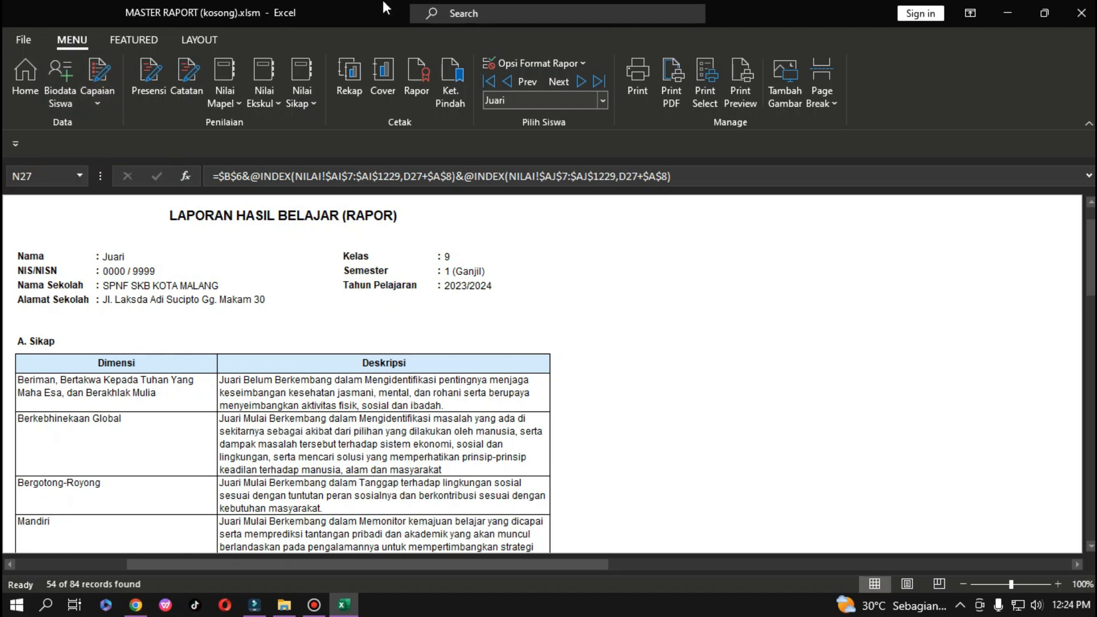
left_click(25, 73)
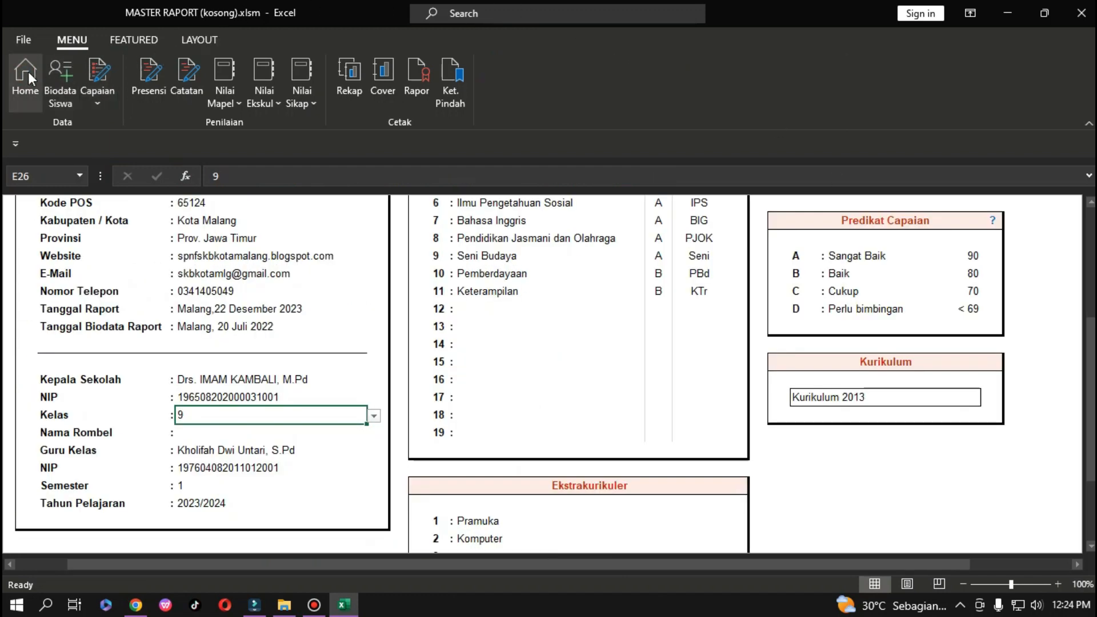
left_click(374, 416)
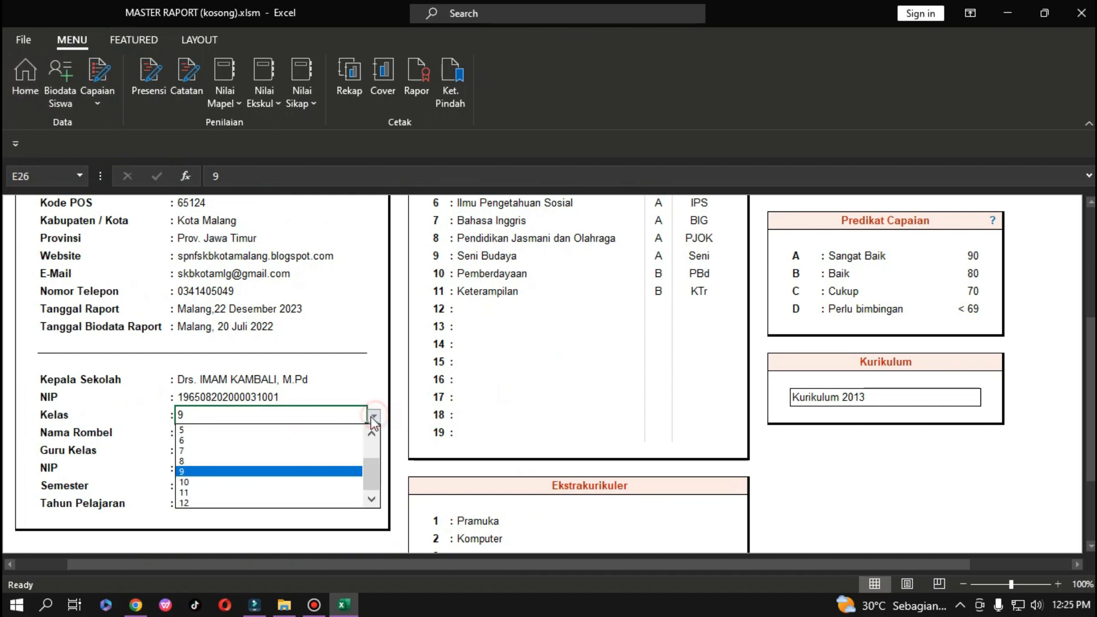
left_click(195, 447)
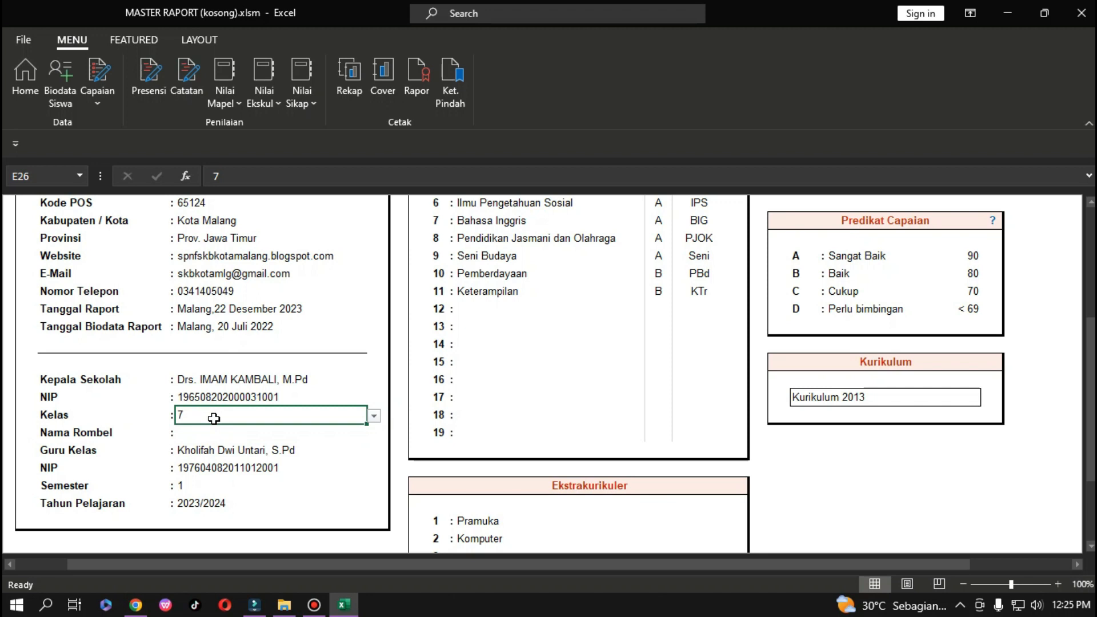
left_click(65, 71)
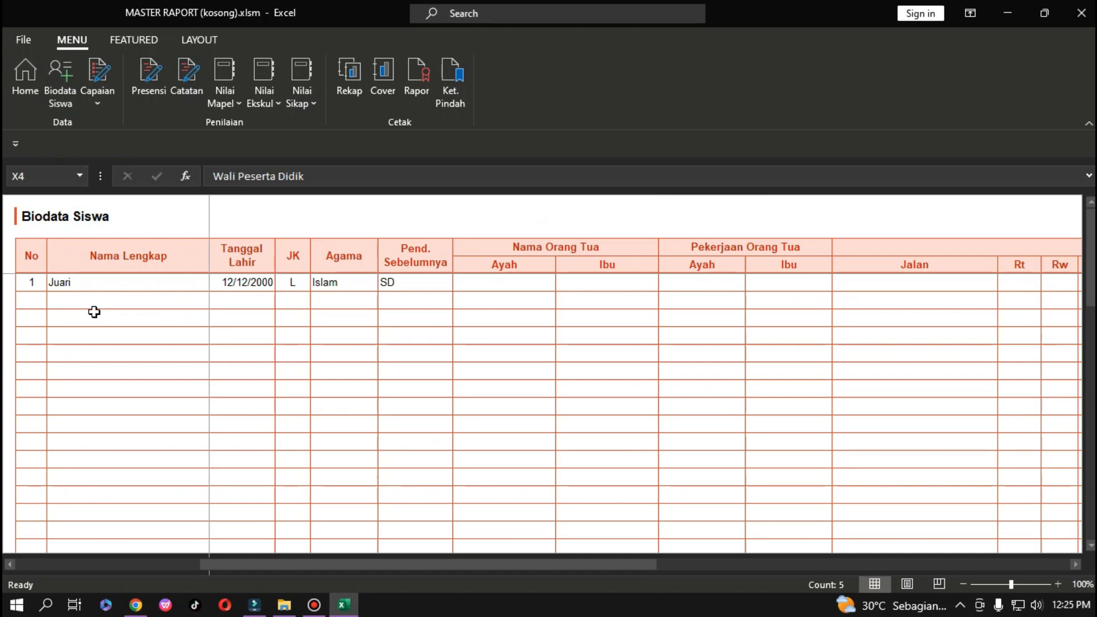
Number rows 2 and 3 and enter the second student's full name.
left_click(34, 306)
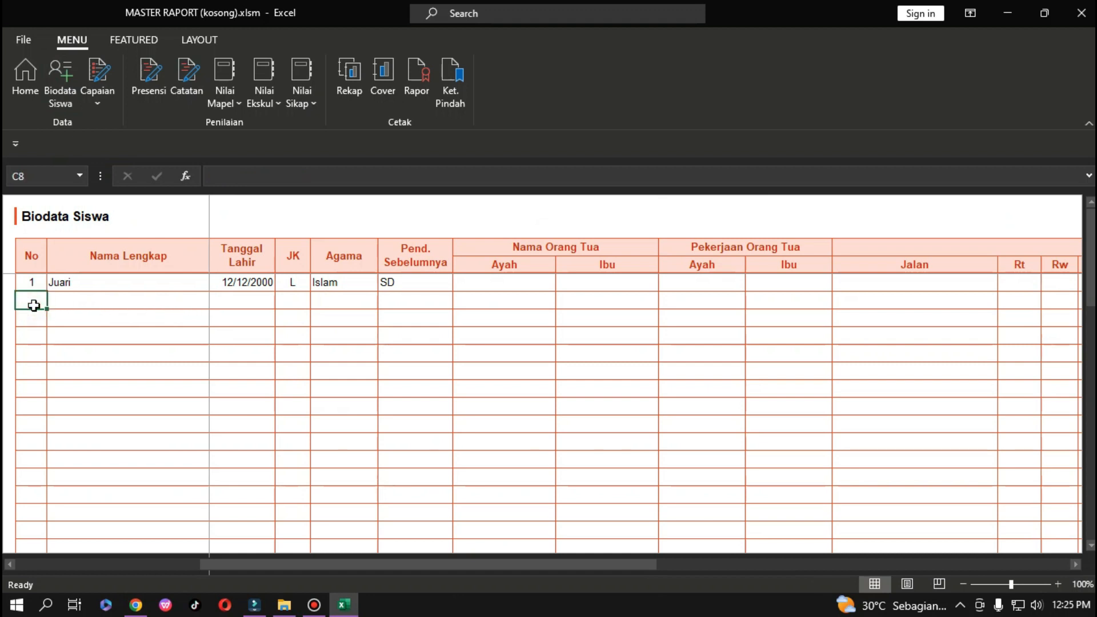
type("2")
left_click(94, 284)
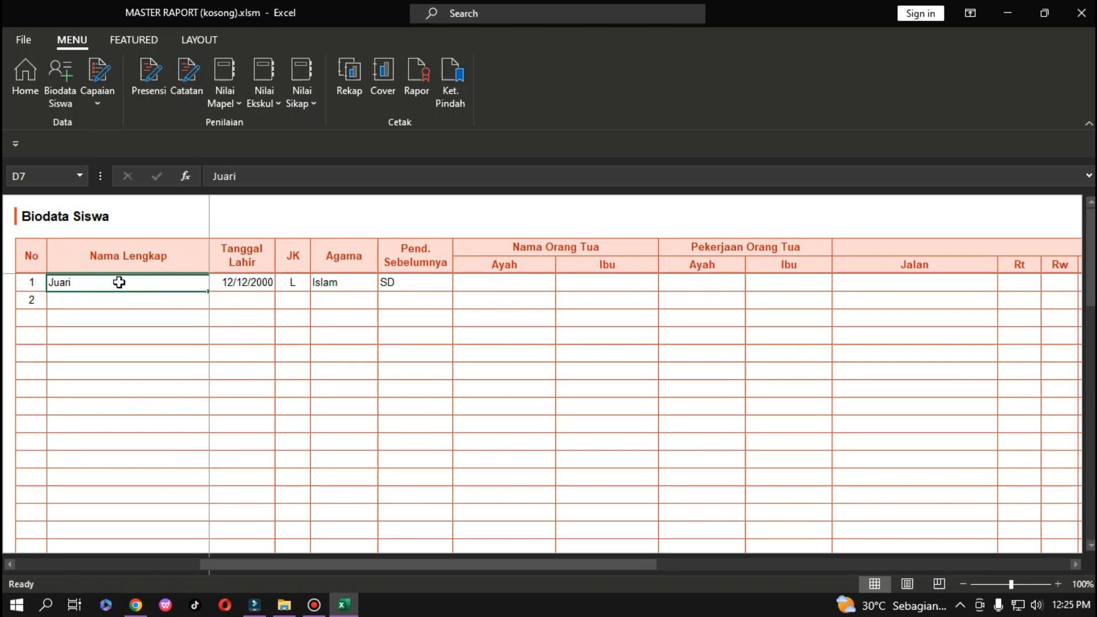
left_click(35, 326)
type("3")
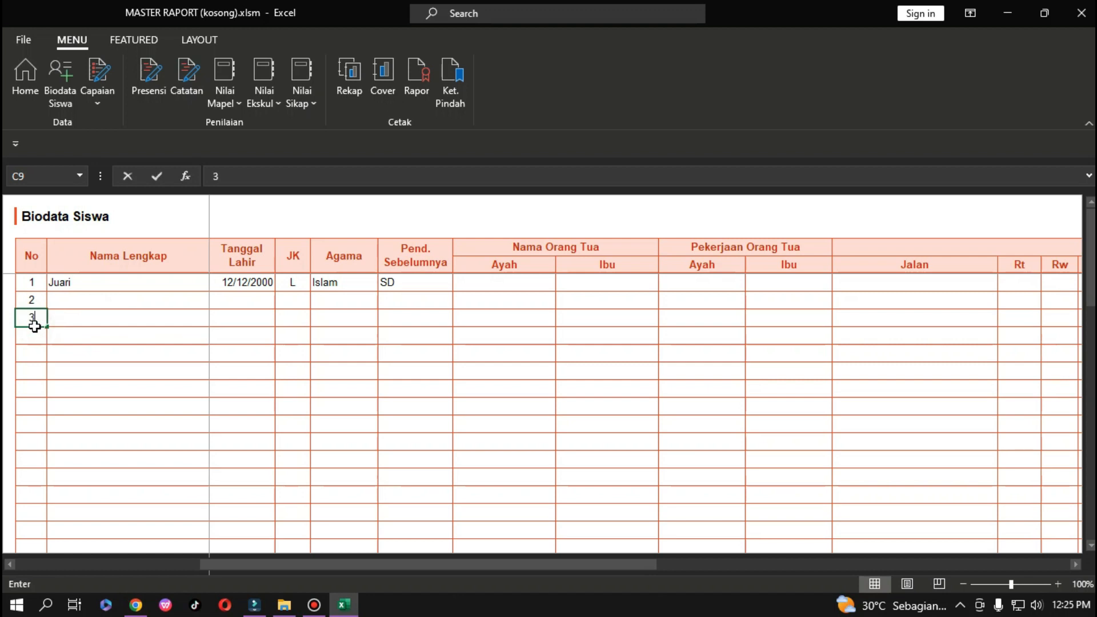
left_click(106, 323)
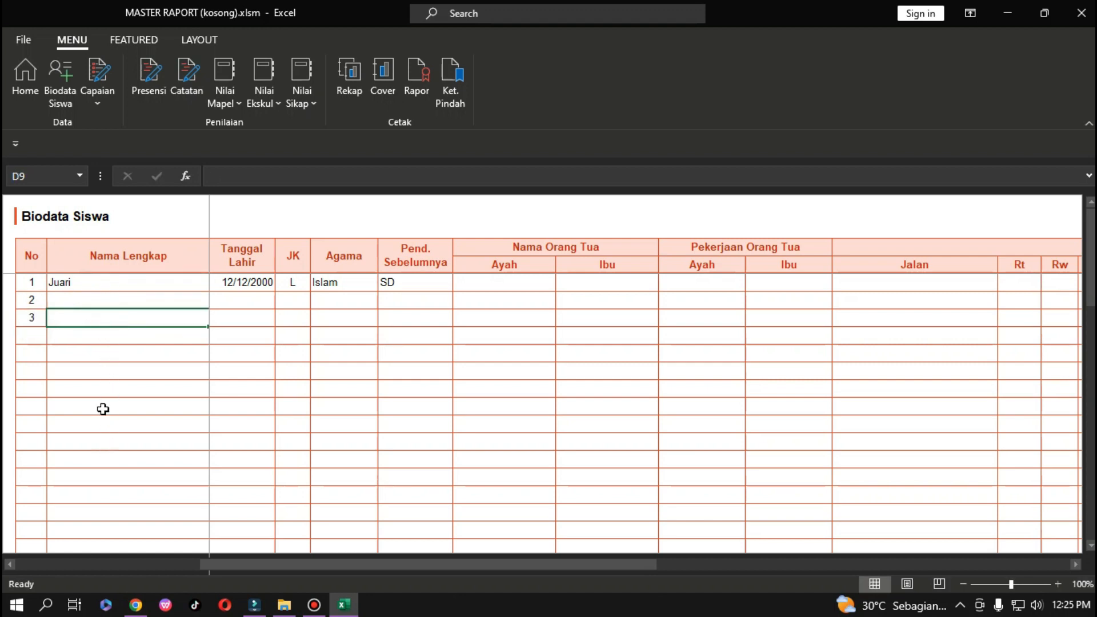
left_click(40, 320)
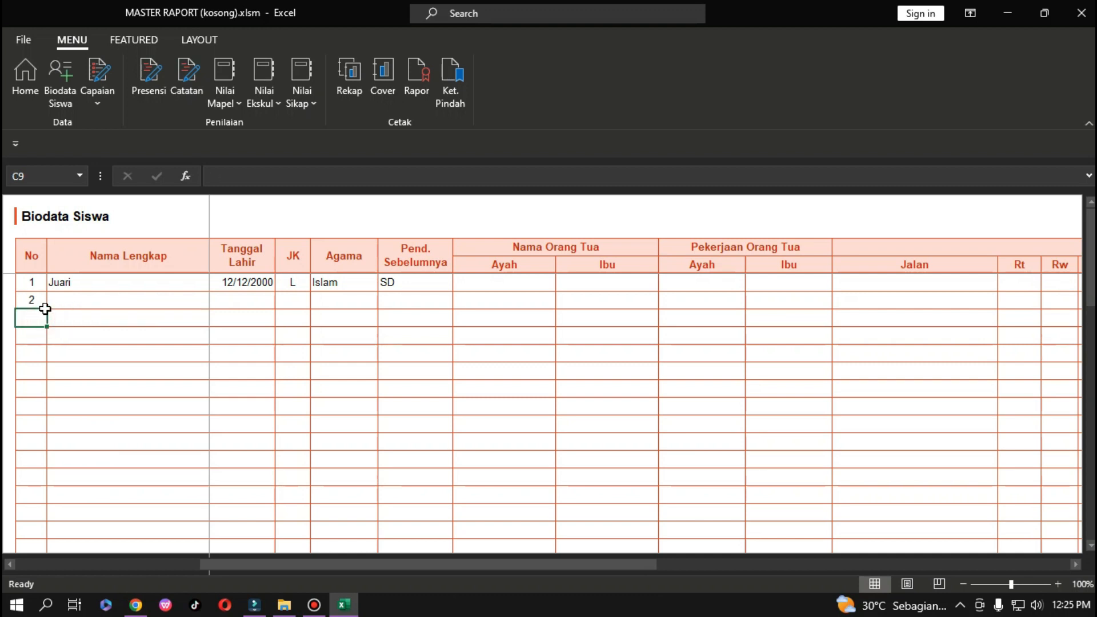
left_click(87, 302)
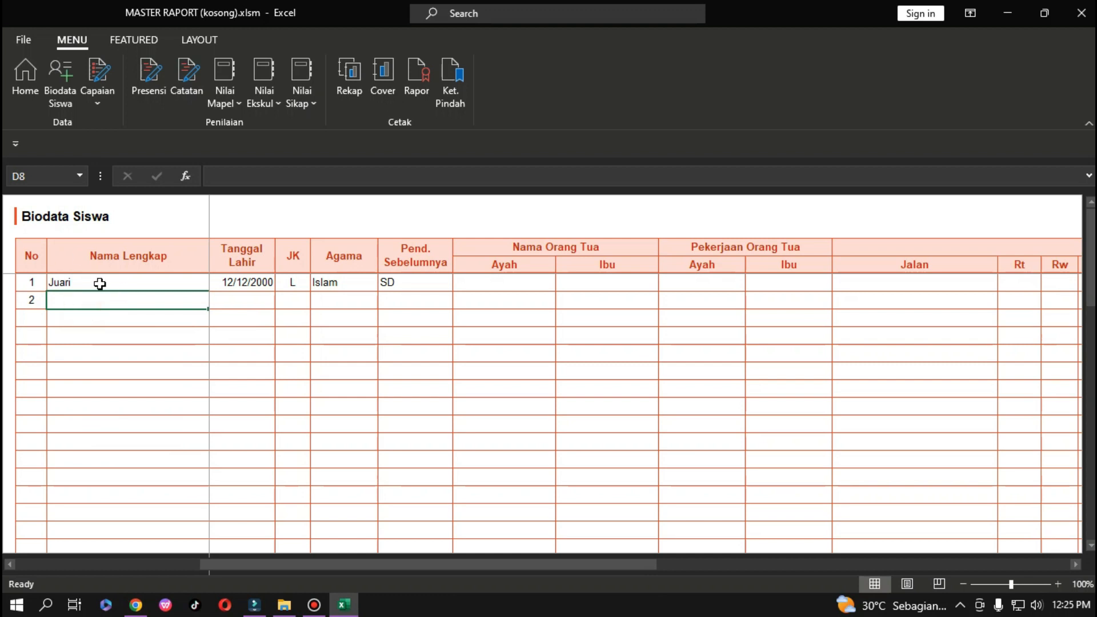
left_click(100, 283)
left_click(91, 300)
type("Danil")
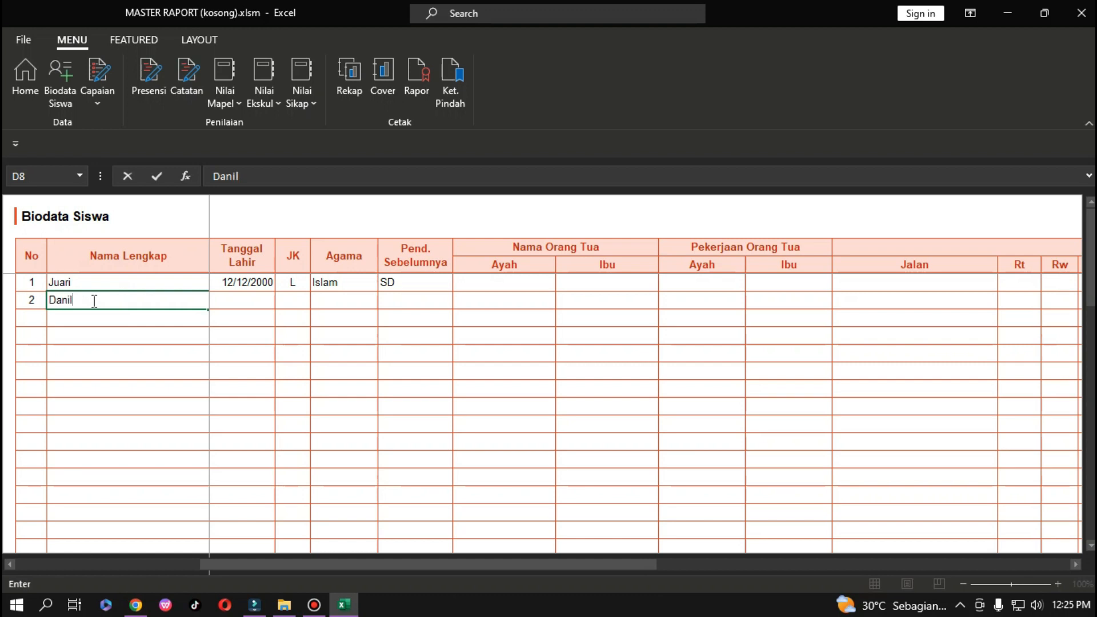
key("Tab")
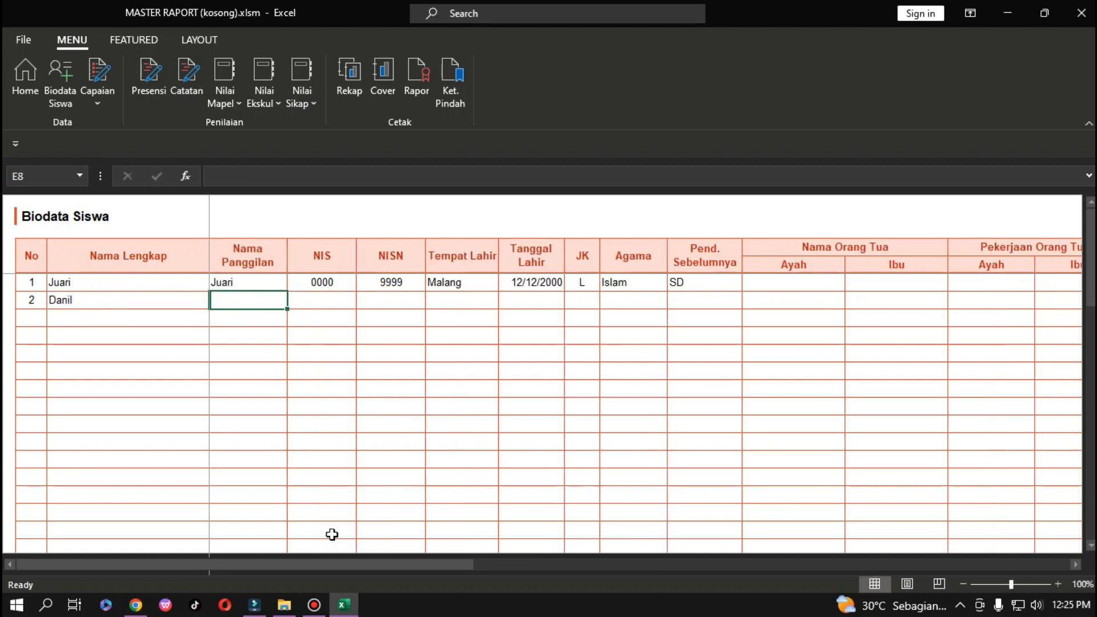
Fill in the second student's nickname, NIS 000, NISN 998 and birthplace Malang.
left_click_drag(438, 568, 206, 565)
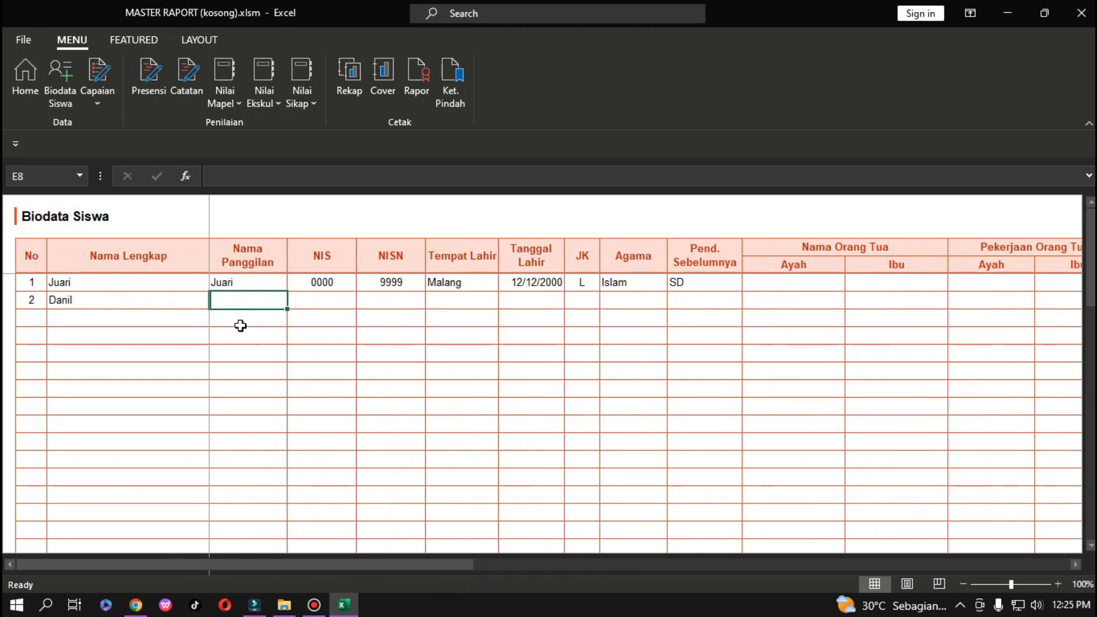
double_click(257, 299)
type("Dan")
key("Tab")
type("000")
key("Tab")
type("998")
key("Tab")
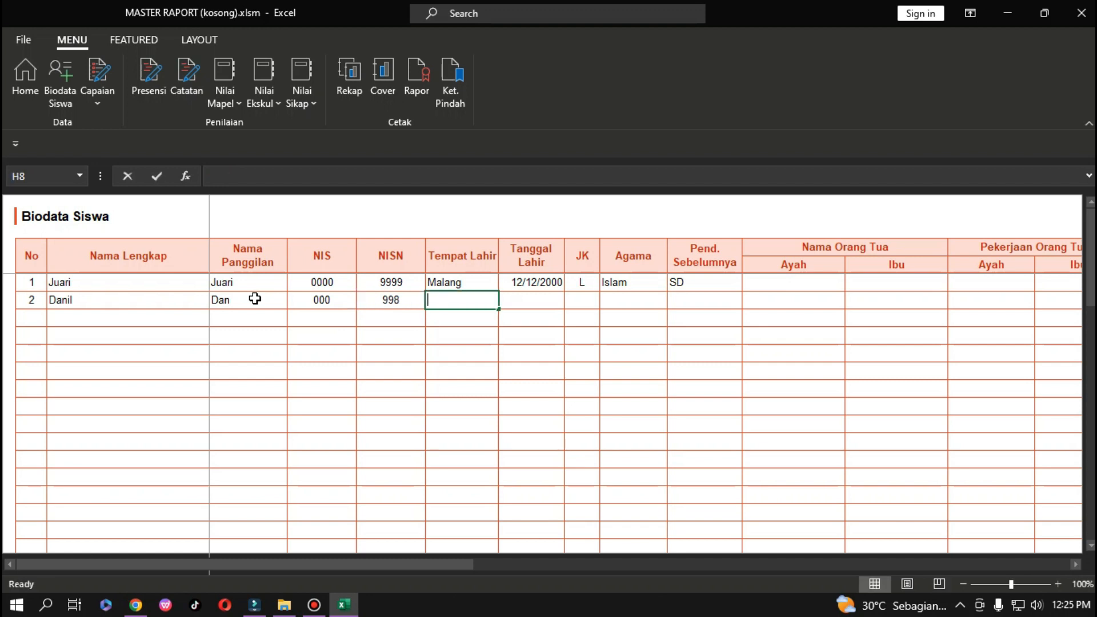
type("Malang")
key("Tab")
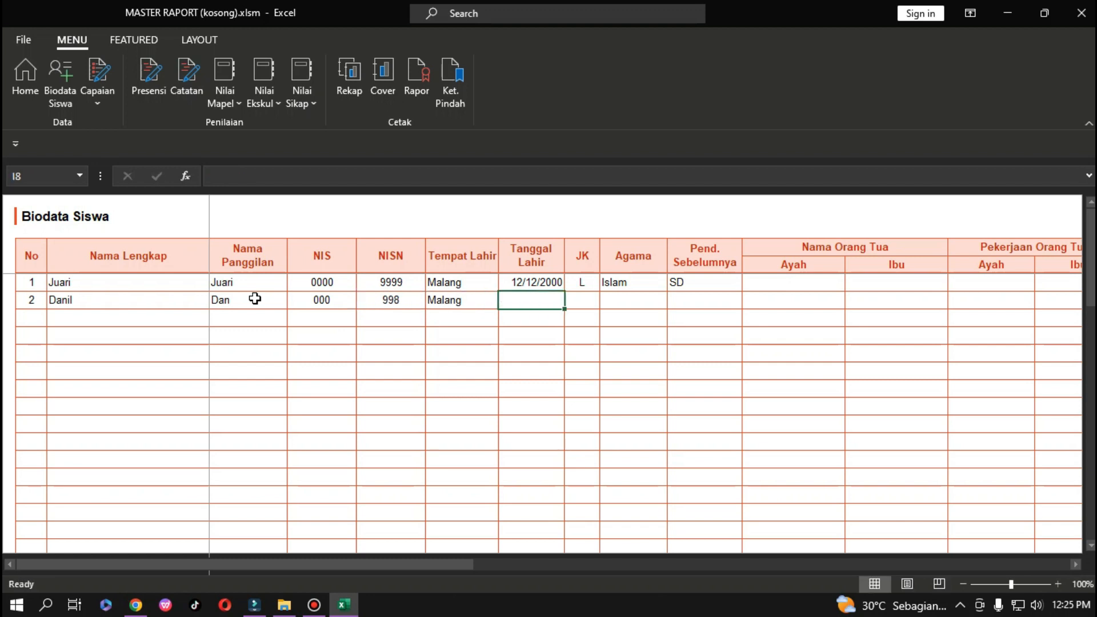
type("10/6/")
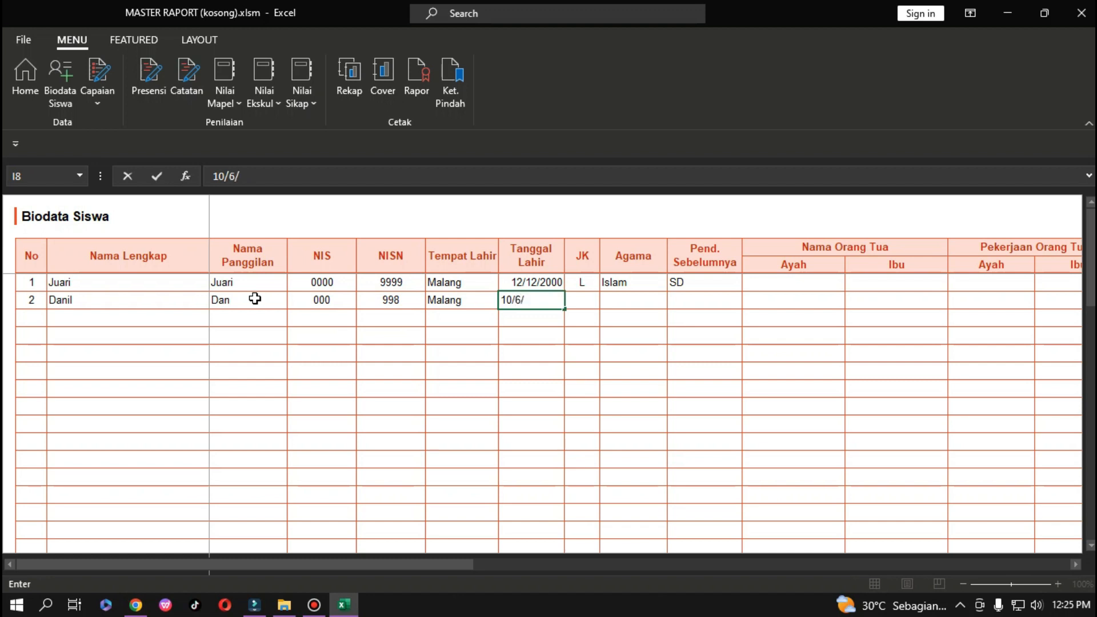
type("2002")
key("Tab")
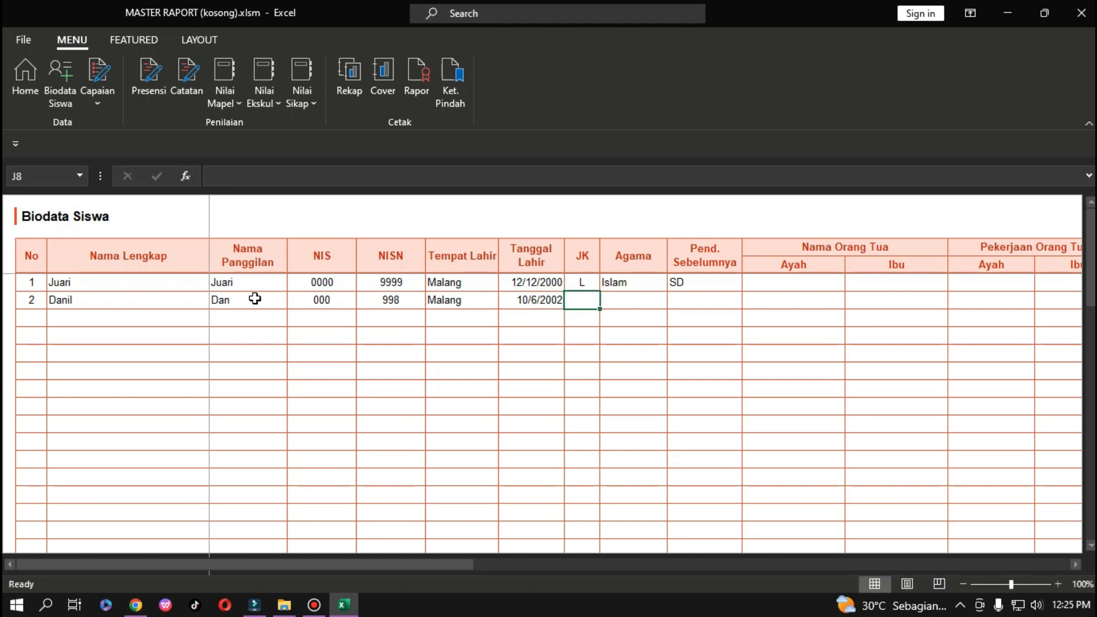
type("P")
key("Tab")
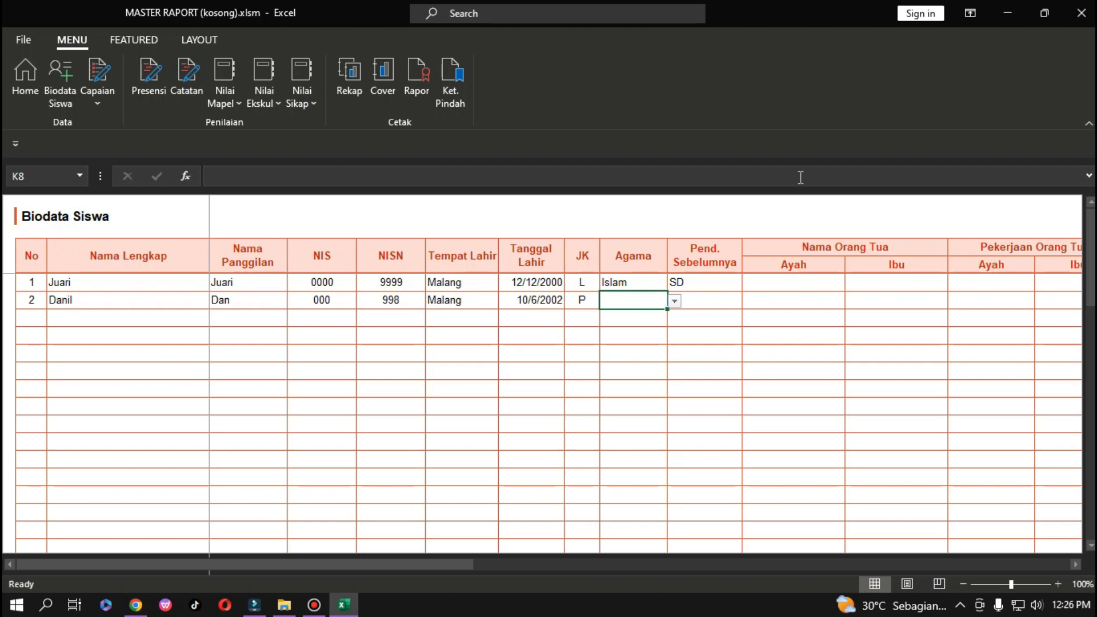
left_click(674, 302)
left_click(662, 313)
Open the Agama Islam achievement sheet and look over its first achievement rows.
left_click(24, 86)
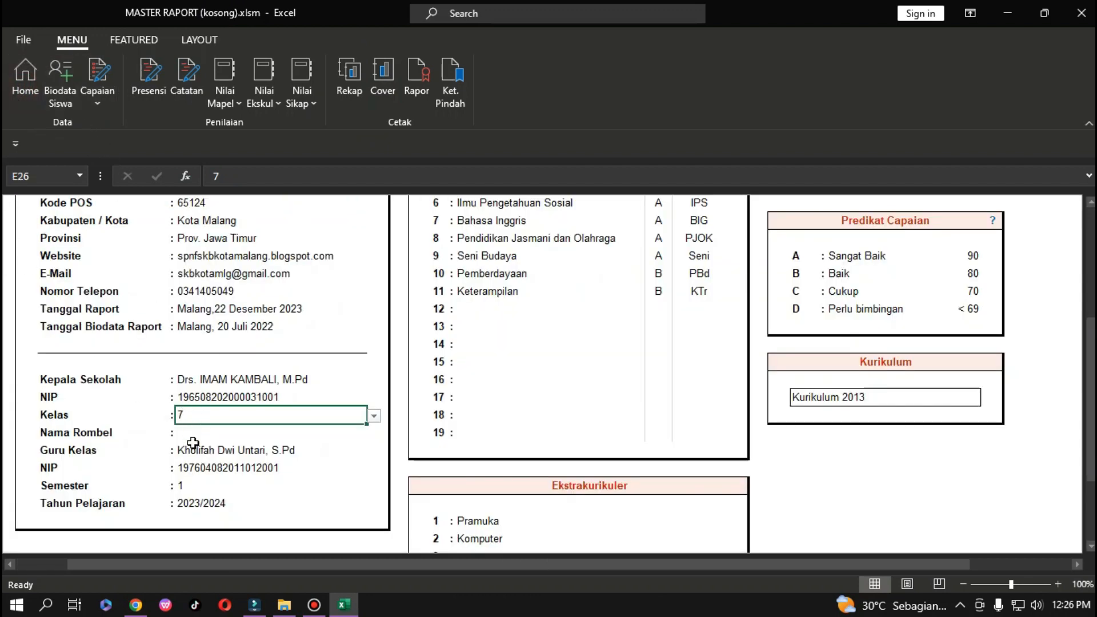
left_click(63, 97)
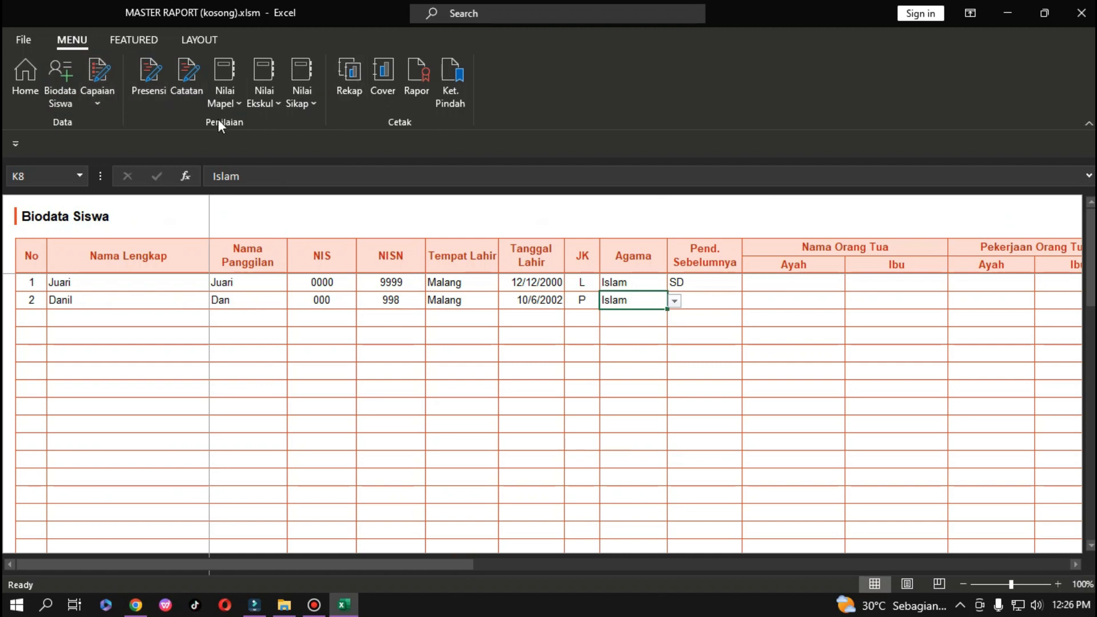
left_click(112, 105)
mouse_move(200, 123)
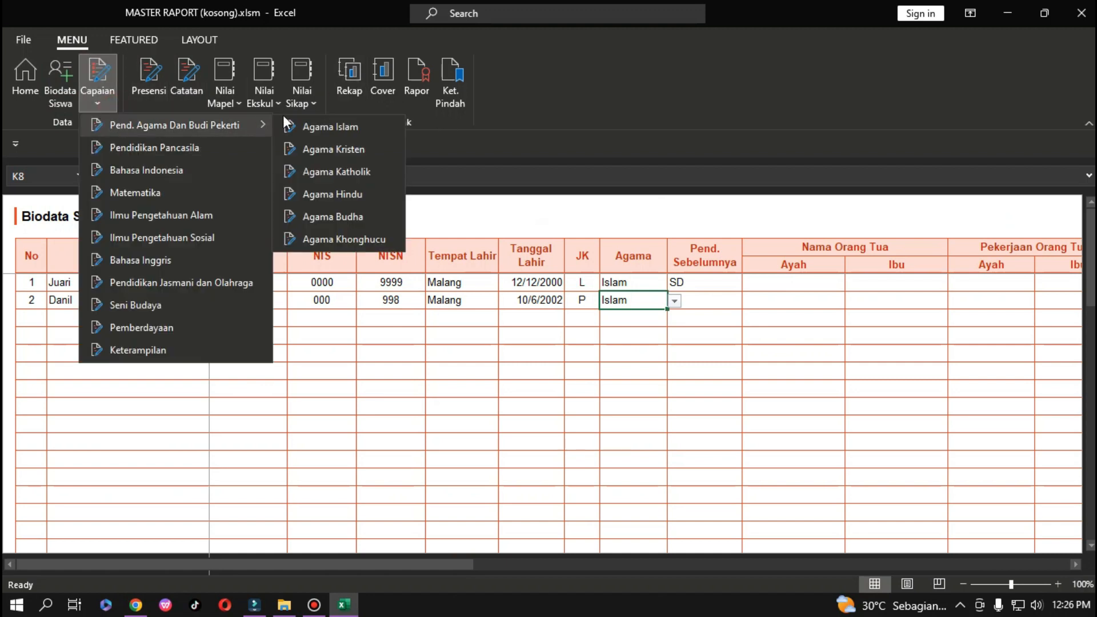
left_click(340, 117)
left_click(108, 103)
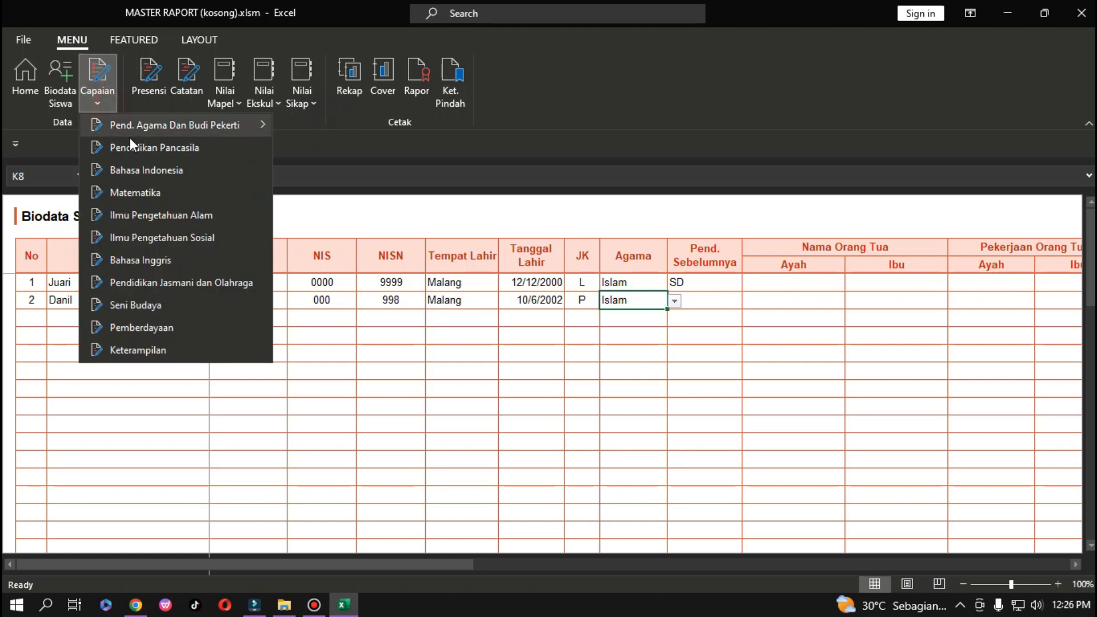
left_click(318, 124)
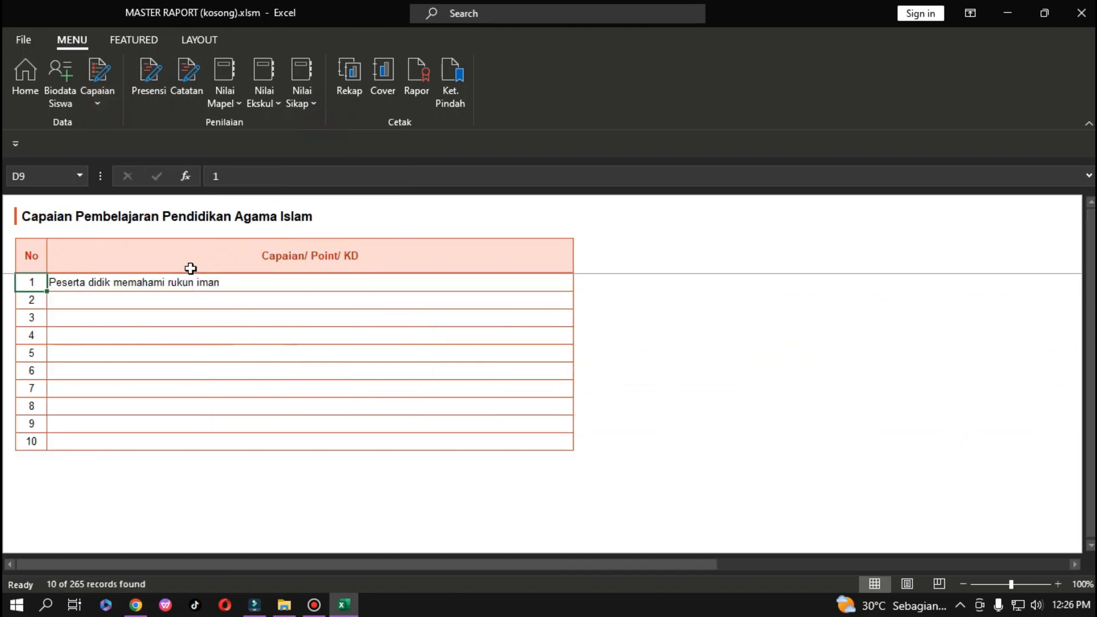
left_click(146, 302)
left_click(156, 284)
left_click(147, 319)
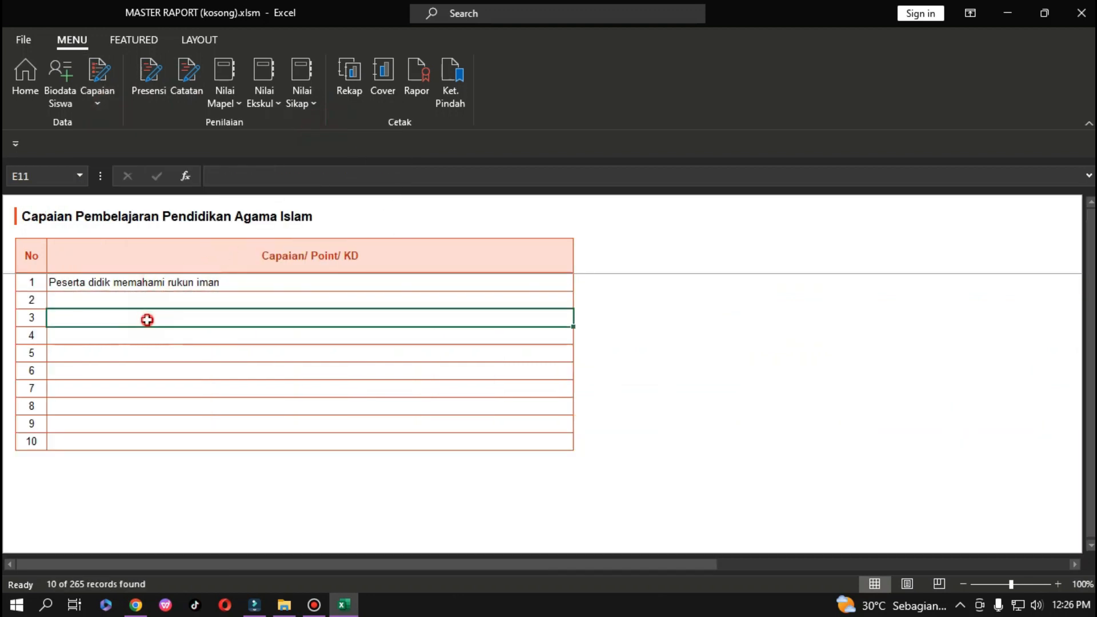
left_click(160, 299)
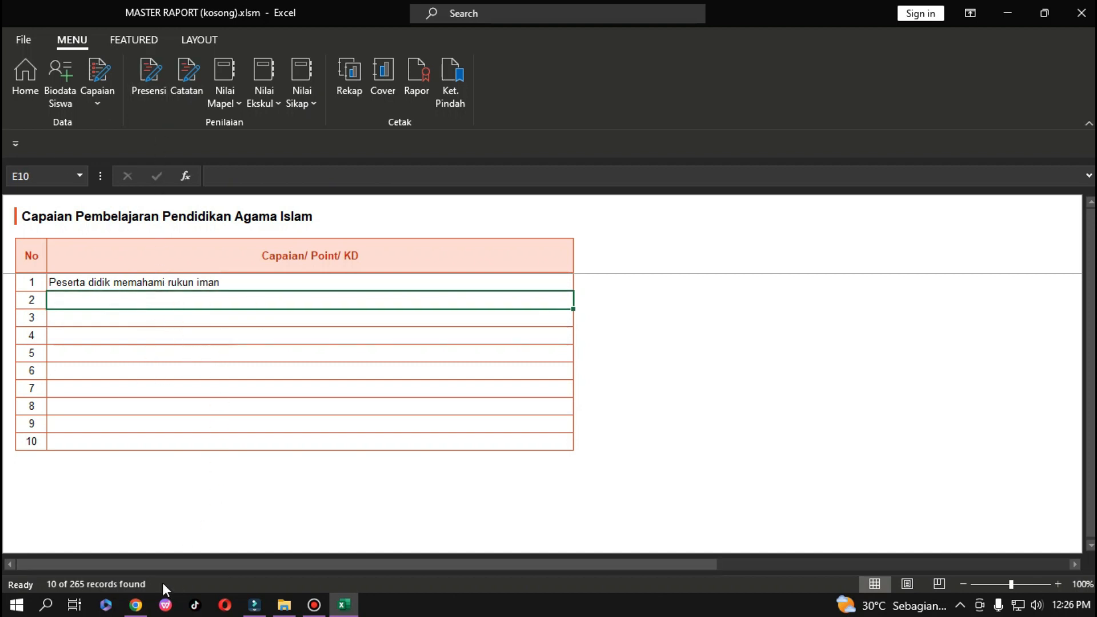
Compare the achievement entries with the CP & ATP reference page, then open Presensi.
left_click(135, 604)
scroll(348, 515, "up", 5)
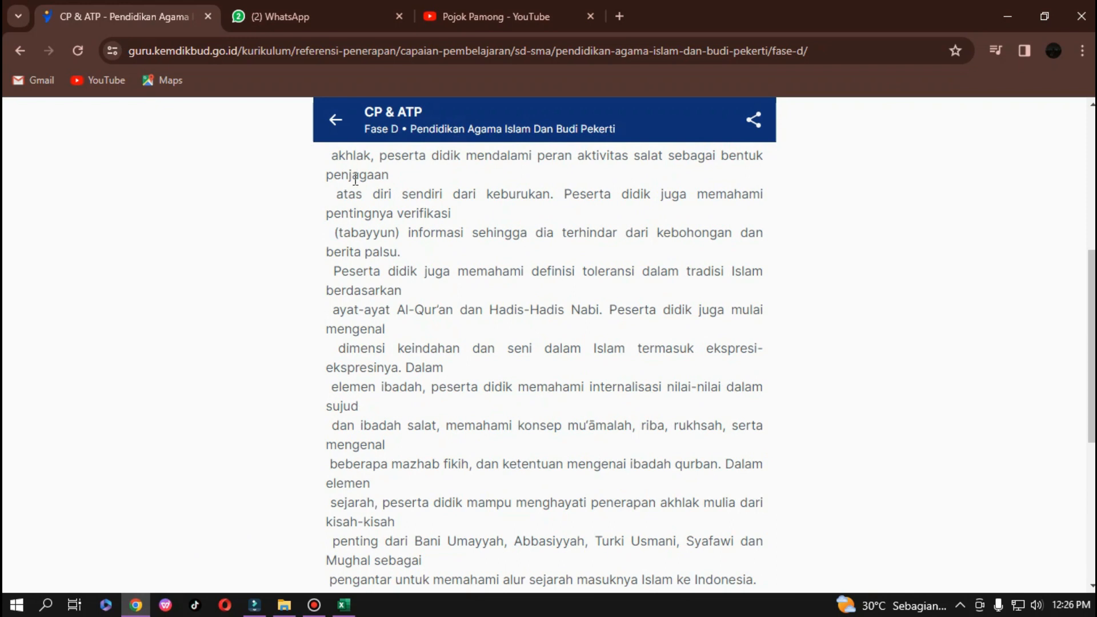
scroll(355, 179, "up", 8)
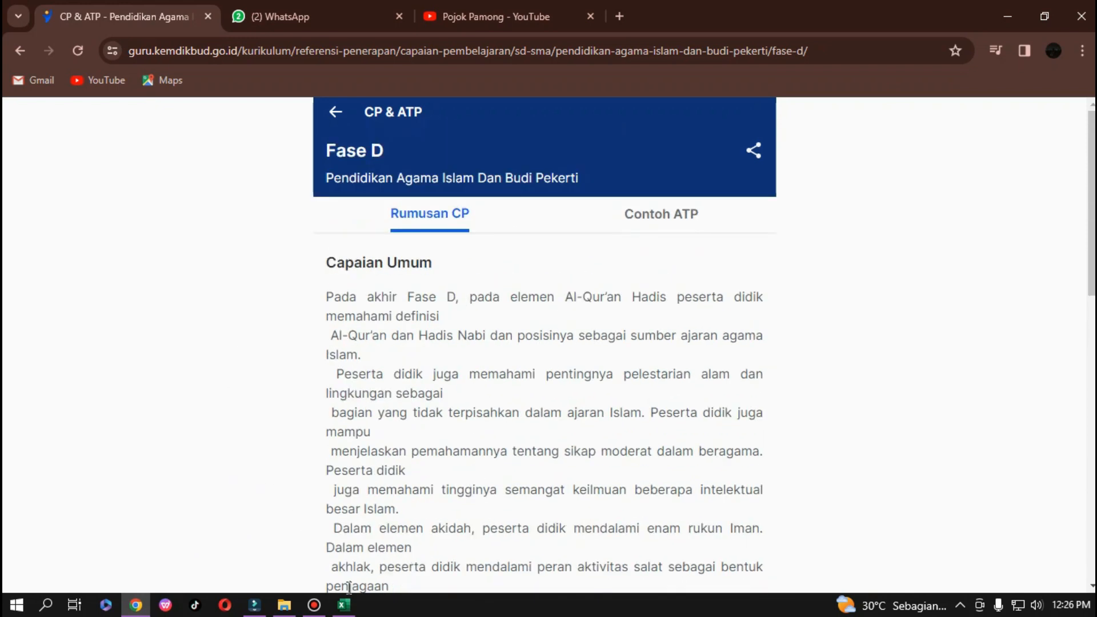
left_click(343, 604)
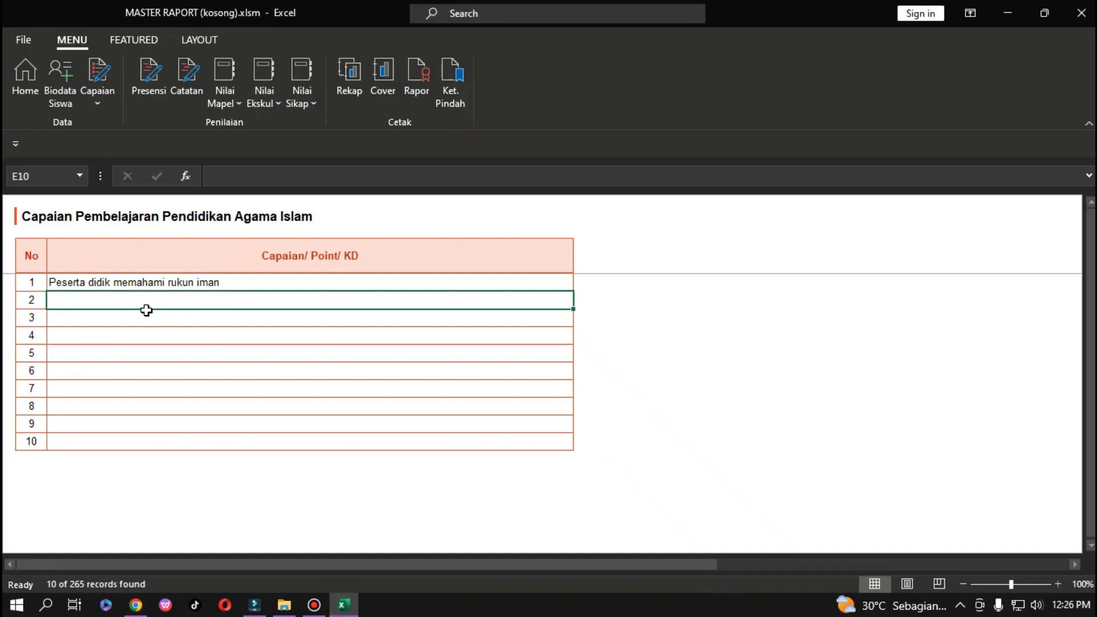
left_click(144, 284)
left_click(138, 314)
left_click(137, 302)
left_click(154, 85)
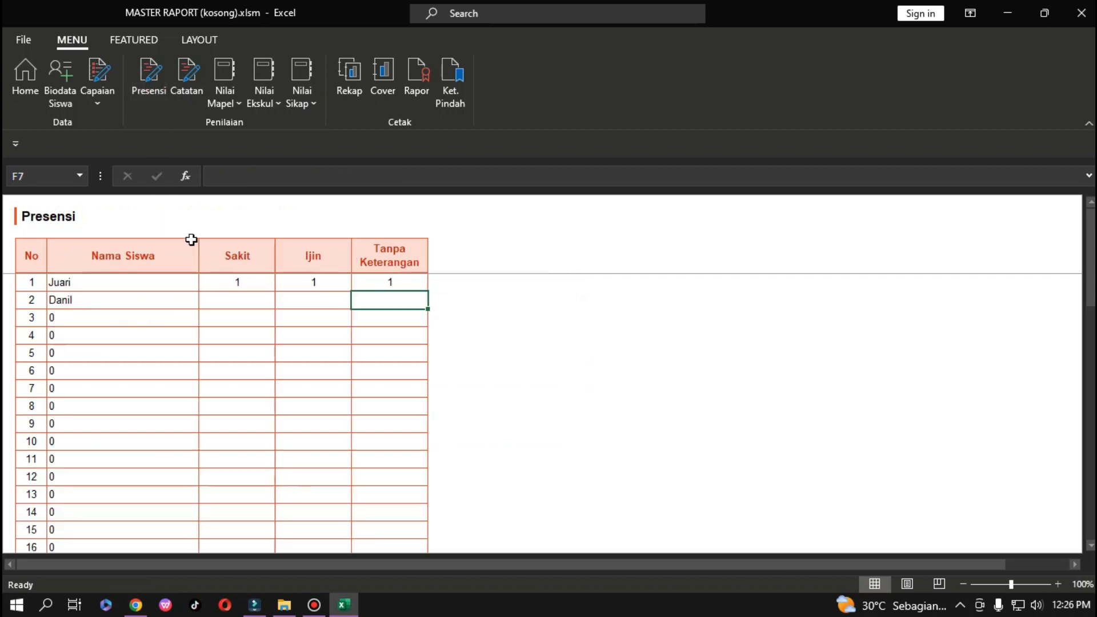
Move through the Catatan, Nilai Mapel and Cover sheets to the class 7 Rekap grade recap.
left_click(187, 85)
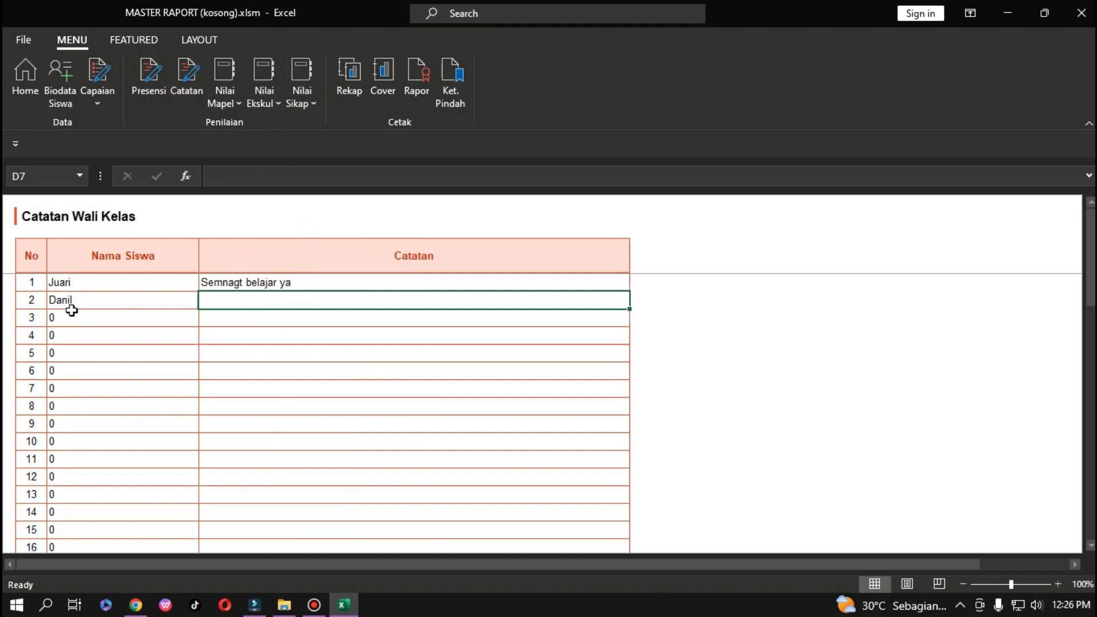
left_click(225, 102)
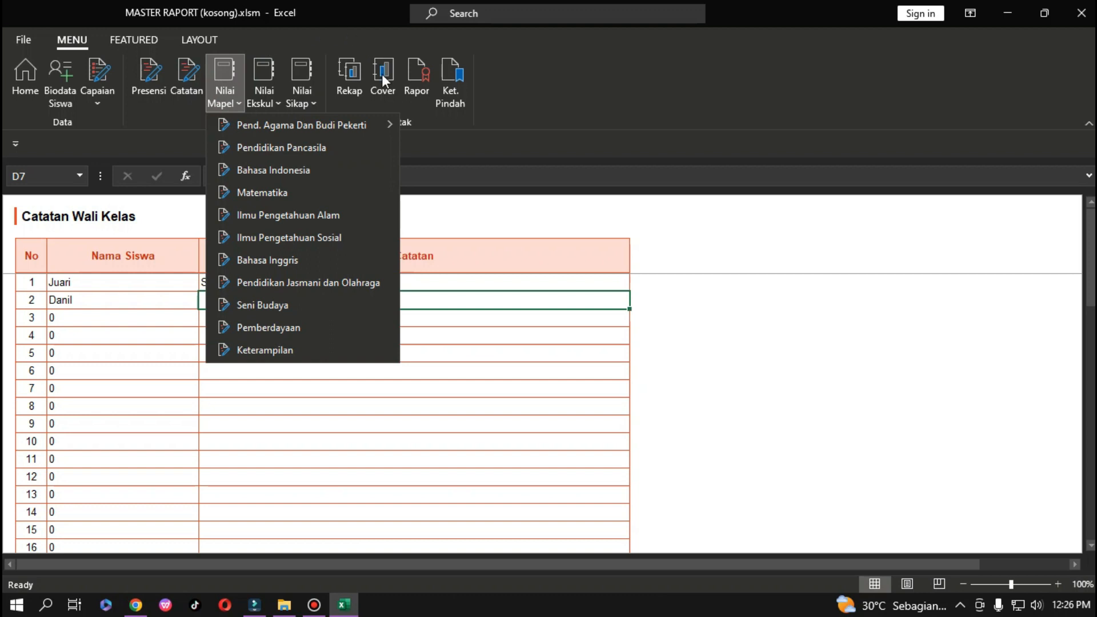
left_click(382, 74)
left_click(358, 80)
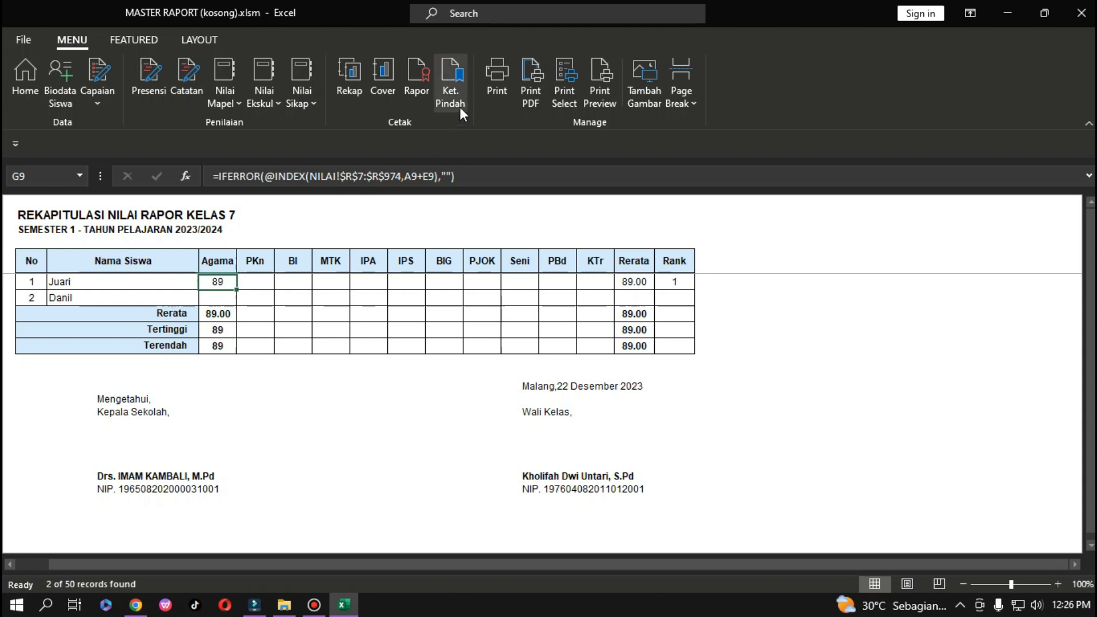
On the Rapor sheet, pick the second student in the Pilih Siswa dropdown.
left_click(413, 77)
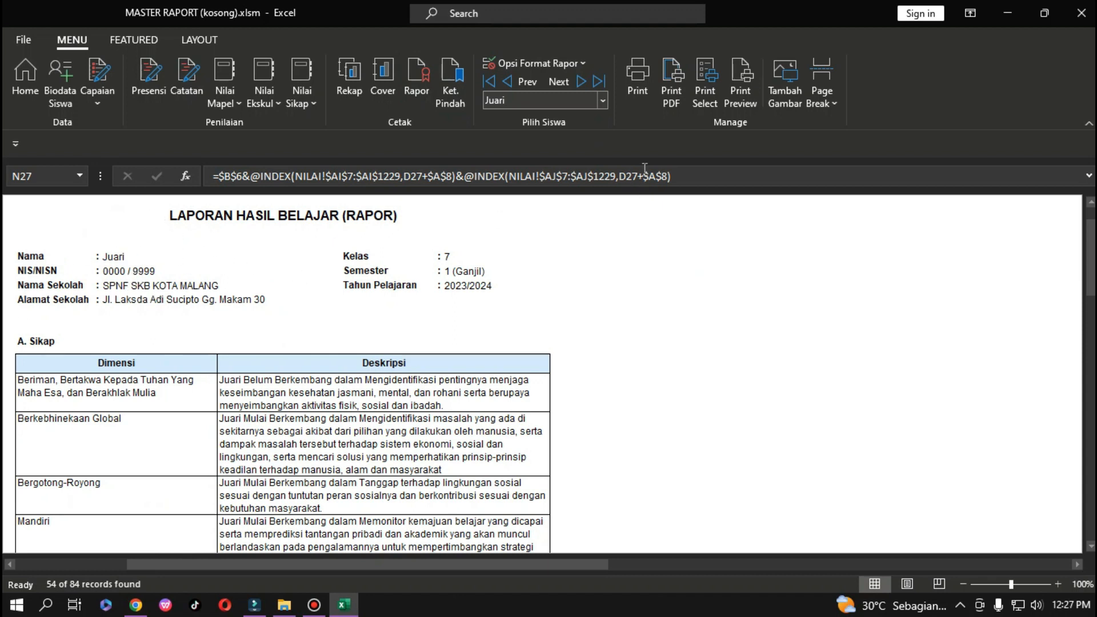
left_click(603, 99)
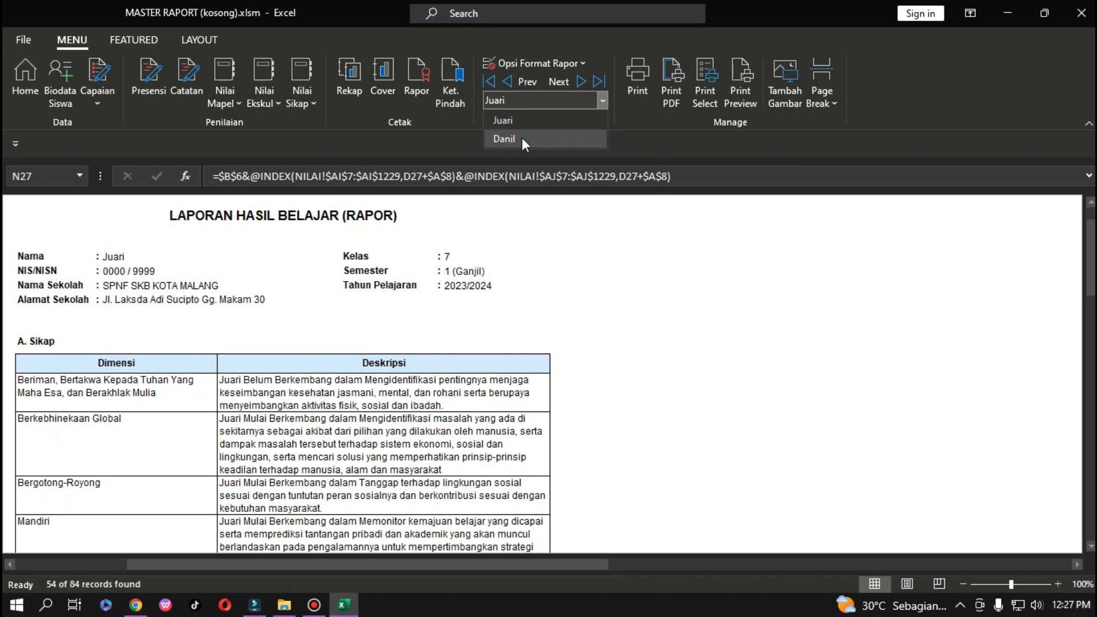
left_click(523, 137)
left_click(602, 100)
left_click(559, 122)
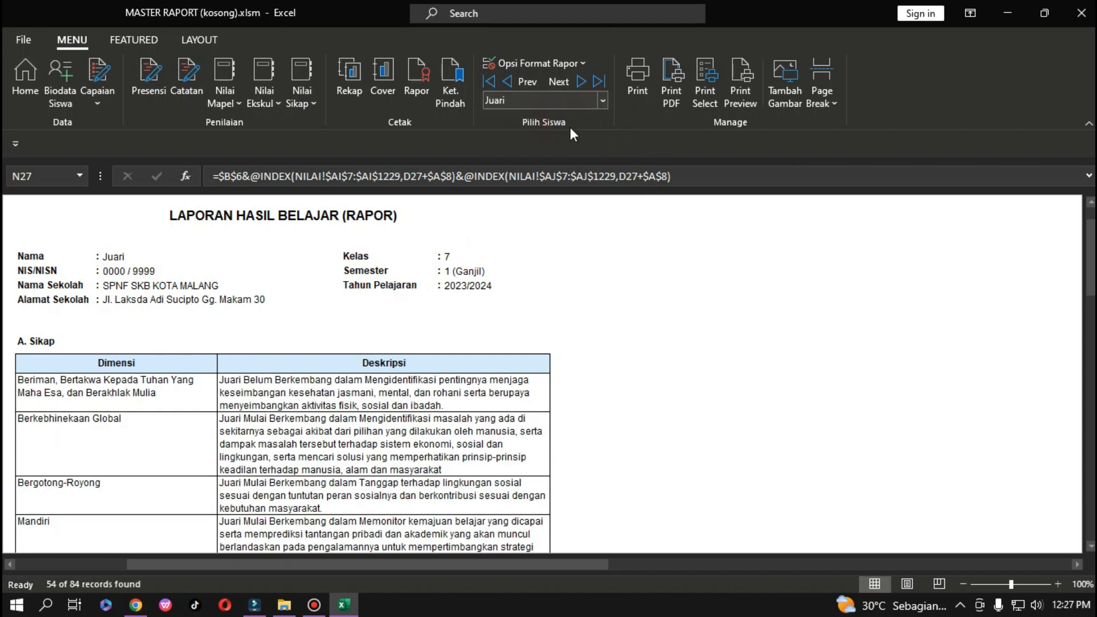
left_click(603, 100)
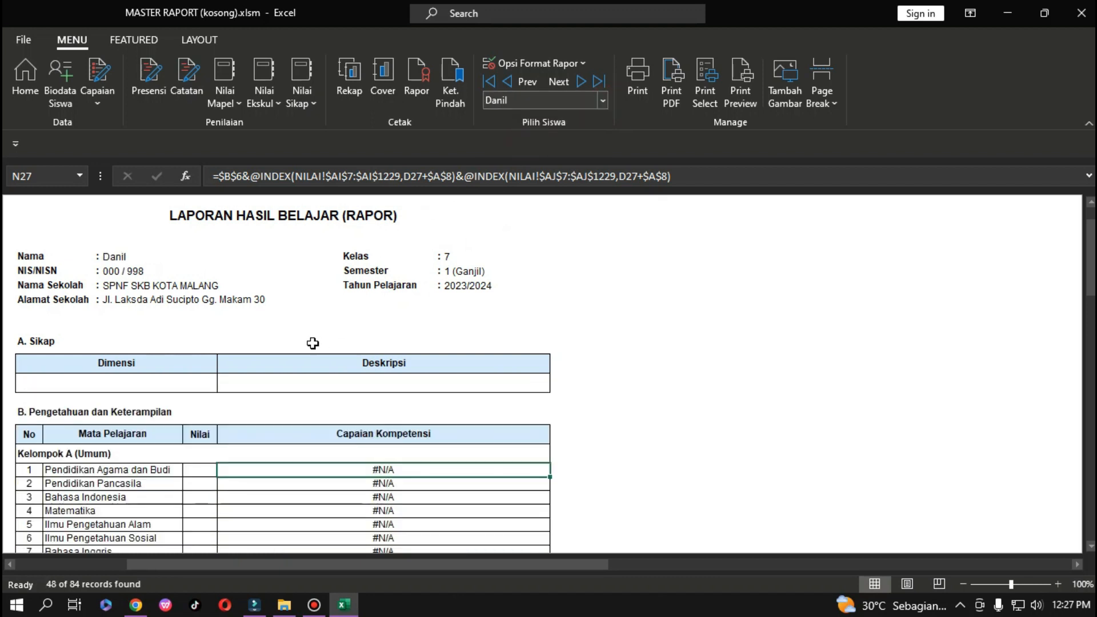
Check the Biodata Siswa and Home sheets, return to Rapor, then open the File page.
left_click(60, 83)
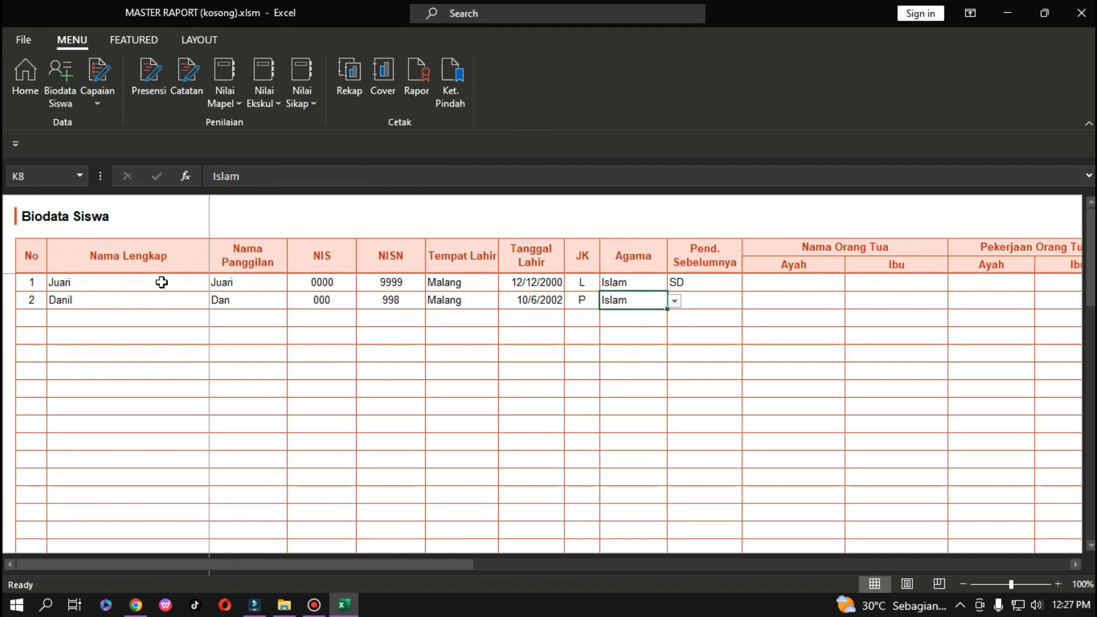
left_click(34, 68)
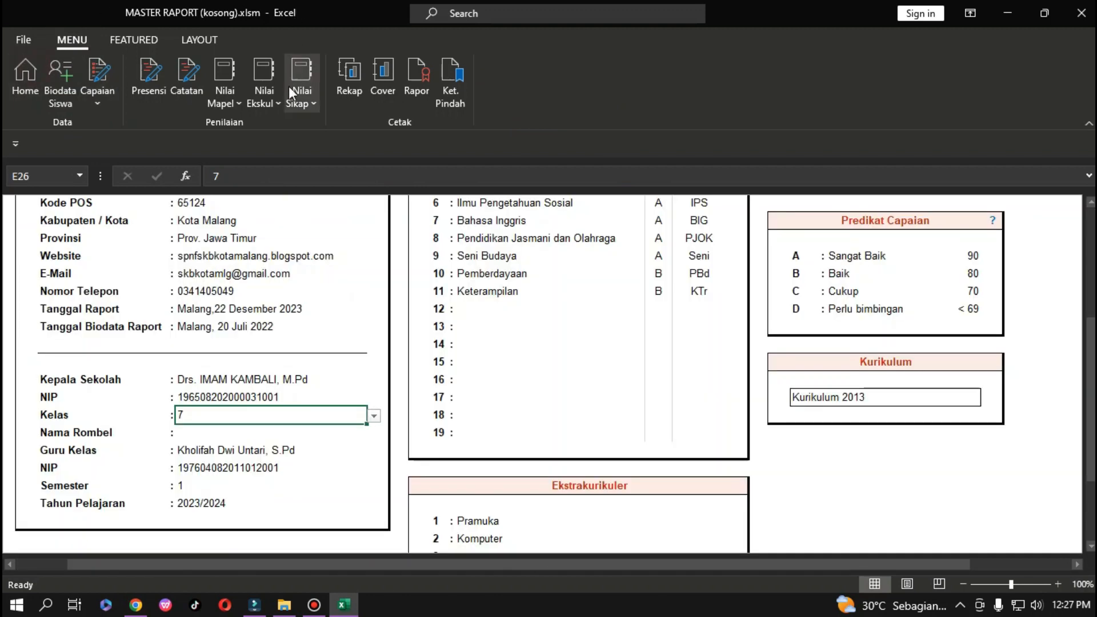
left_click(416, 78)
left_click(603, 100)
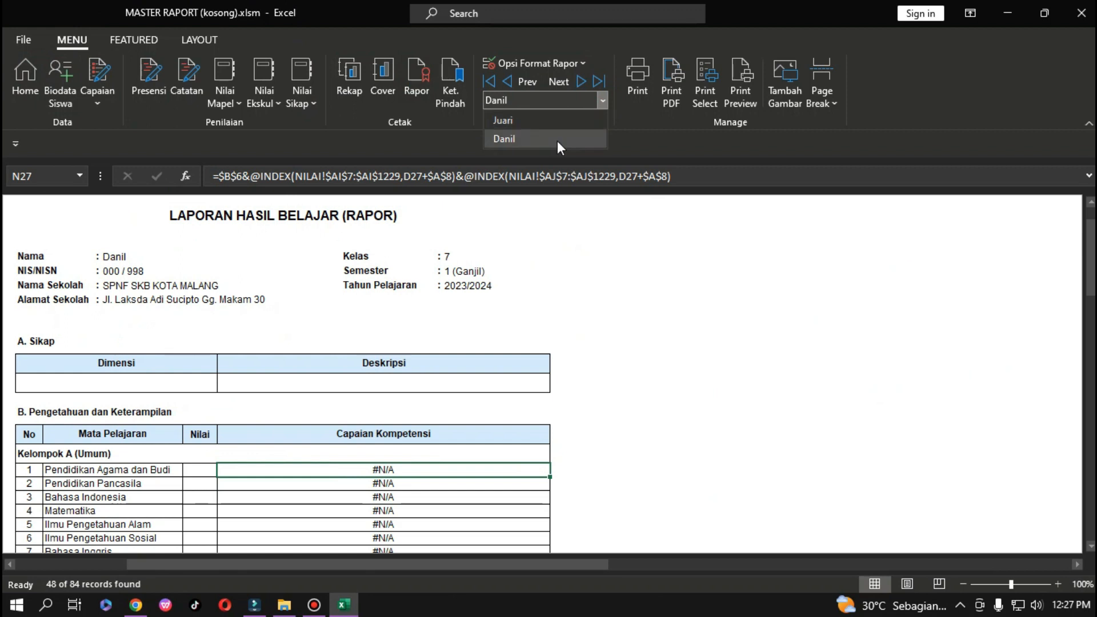
left_click(665, 297)
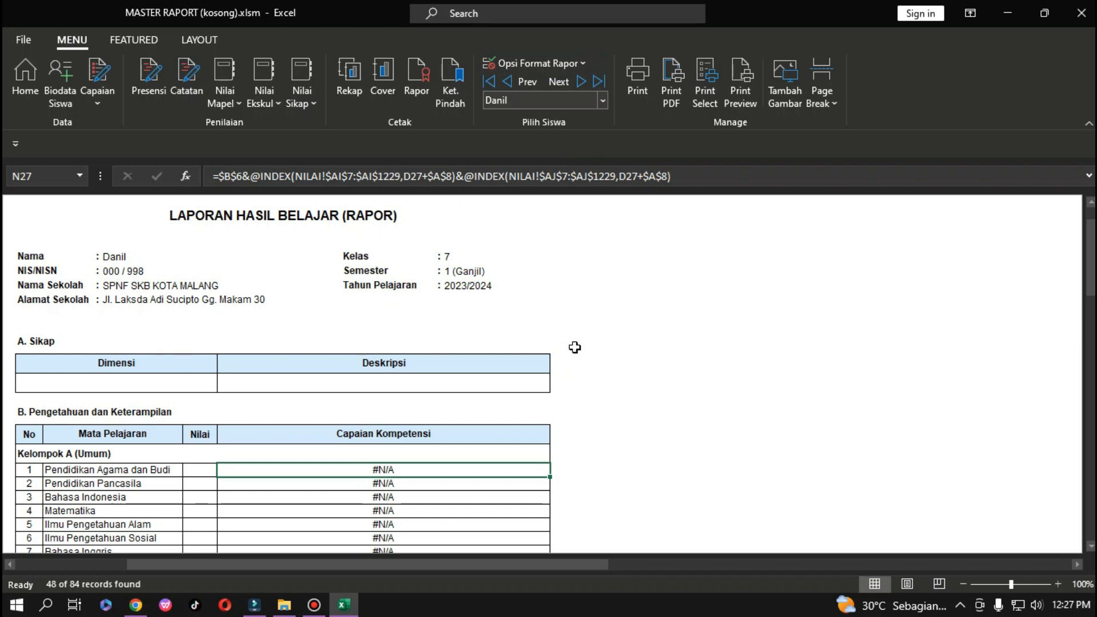
scroll(575, 348, "down", 2)
scroll(592, 331, "up", 1)
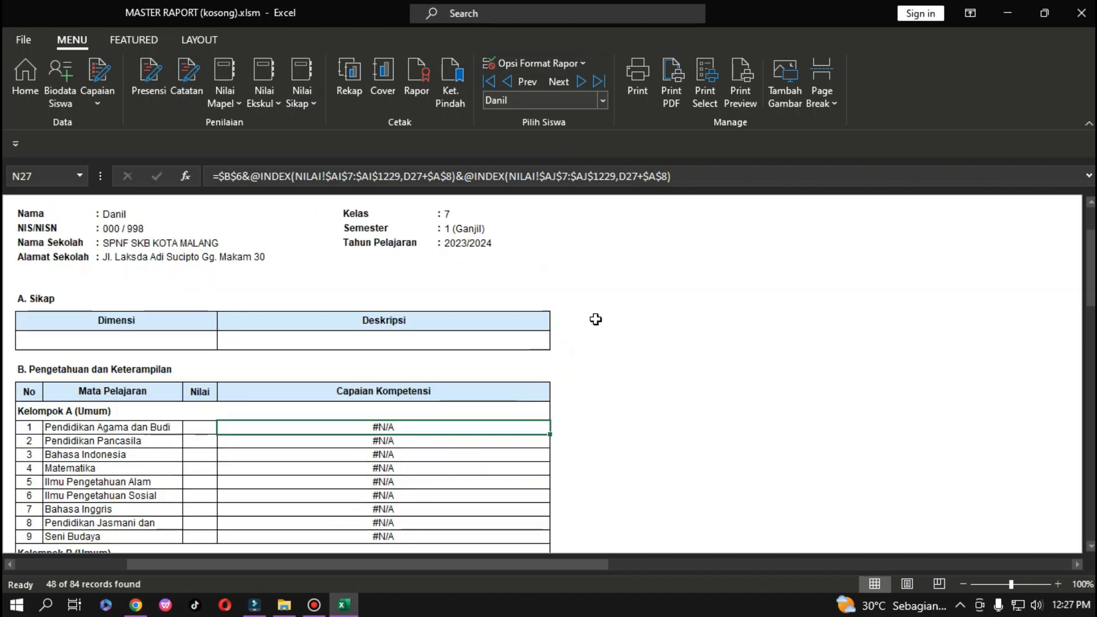
left_click(21, 41)
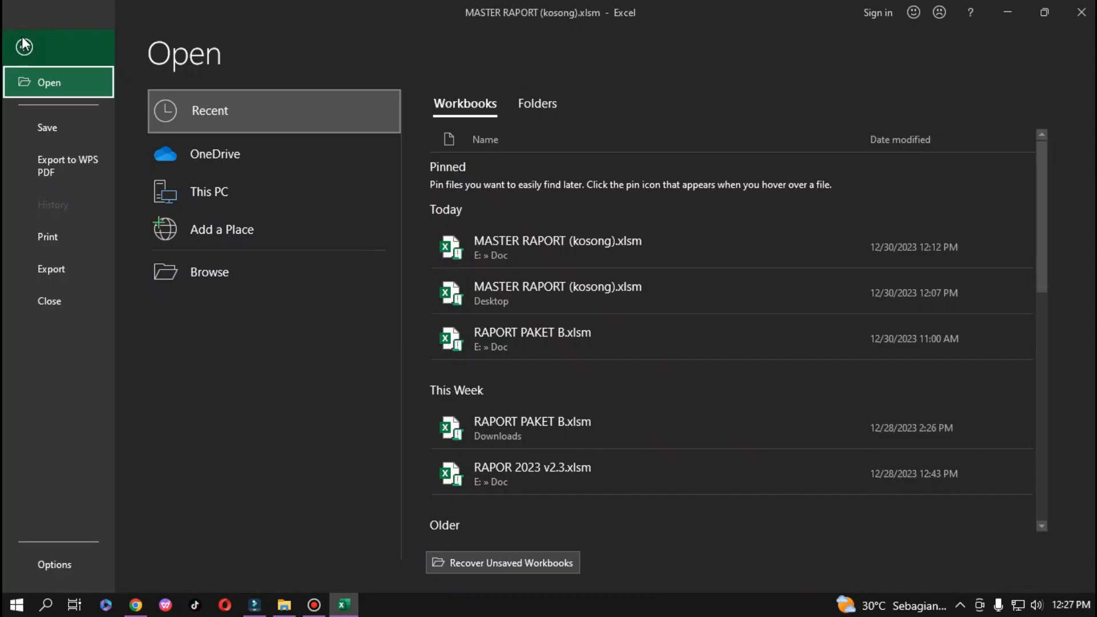
Leave Backstage and close Excel, saving MASTER RAPORT (kosong).xlsm.
left_click(22, 36)
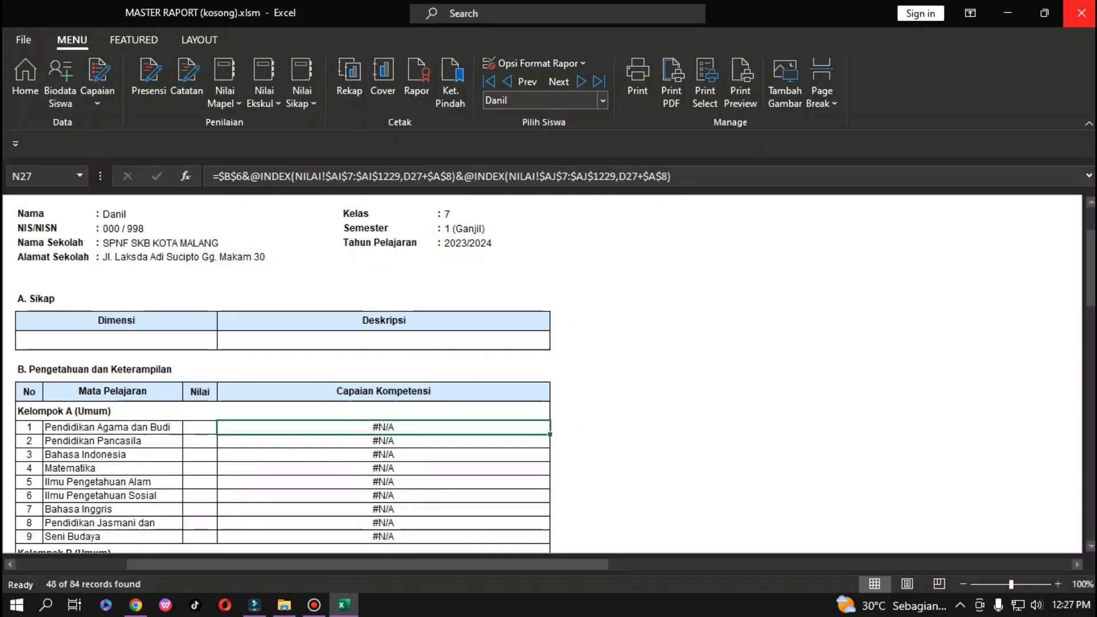
left_click(1082, 13)
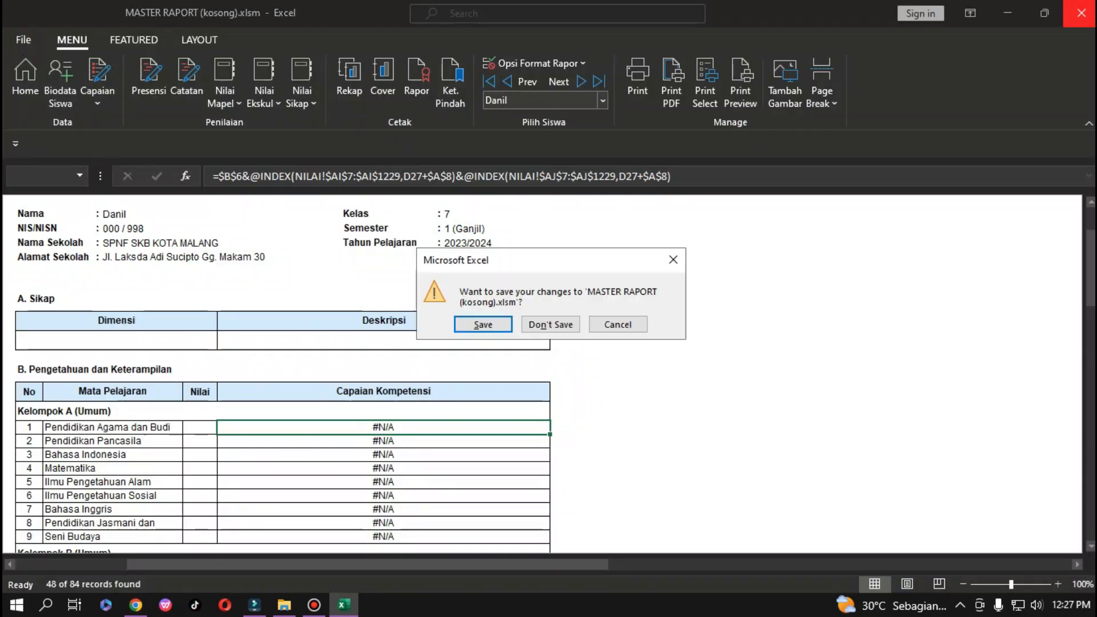
left_click(482, 325)
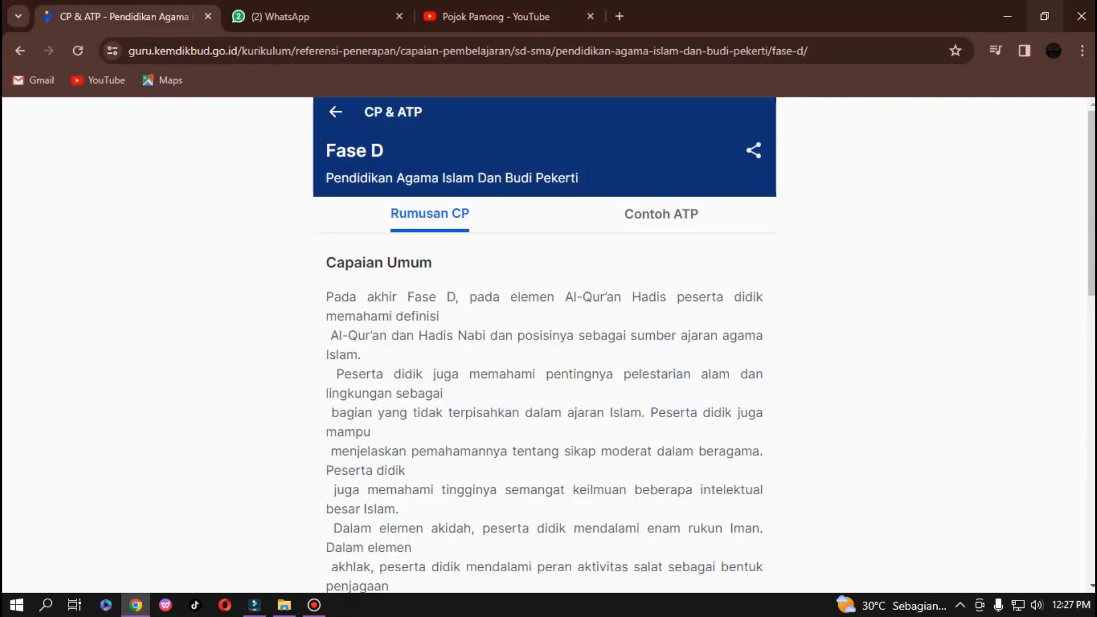
In the Doc folder, copy MASTER RAPORT (kosong).xlsm and paste a duplicate.
left_click(1009, 16)
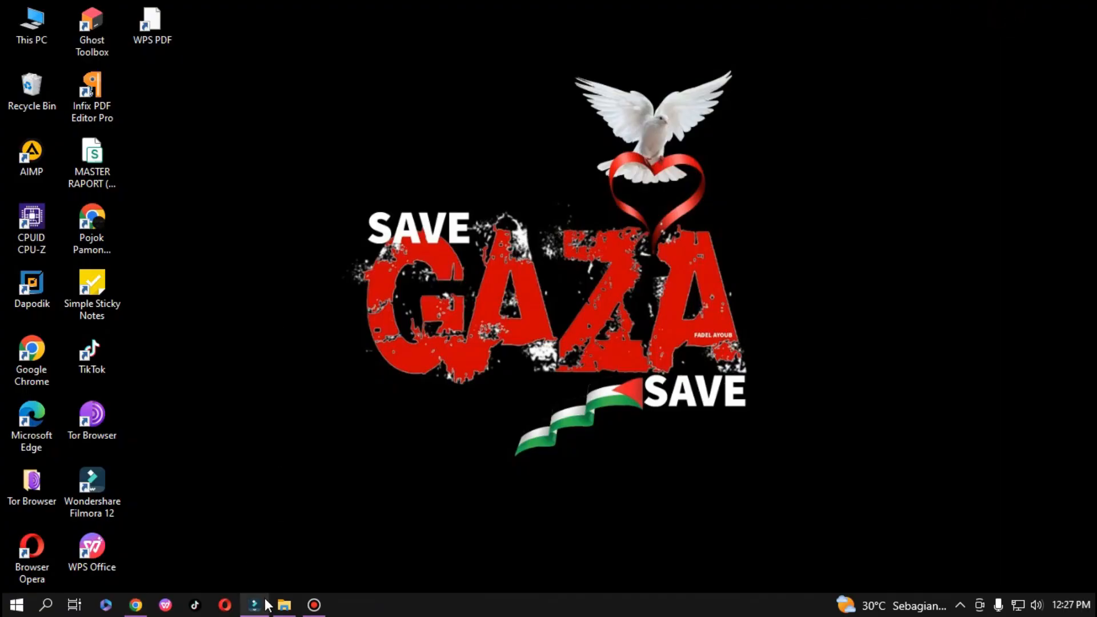
left_click(284, 607)
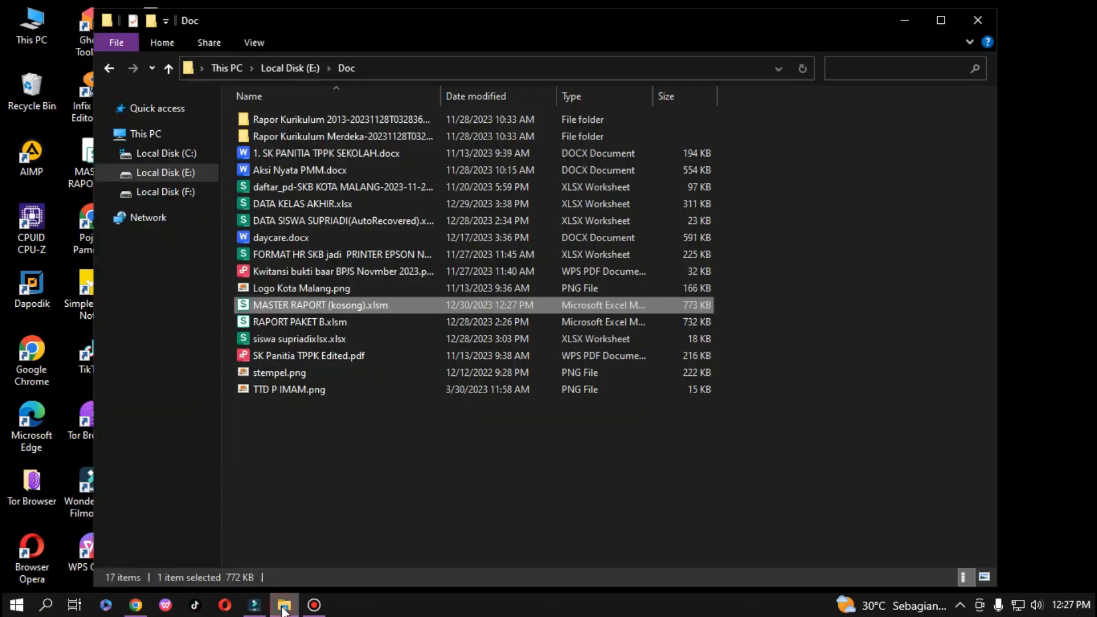
left_click(315, 301)
left_click(324, 403)
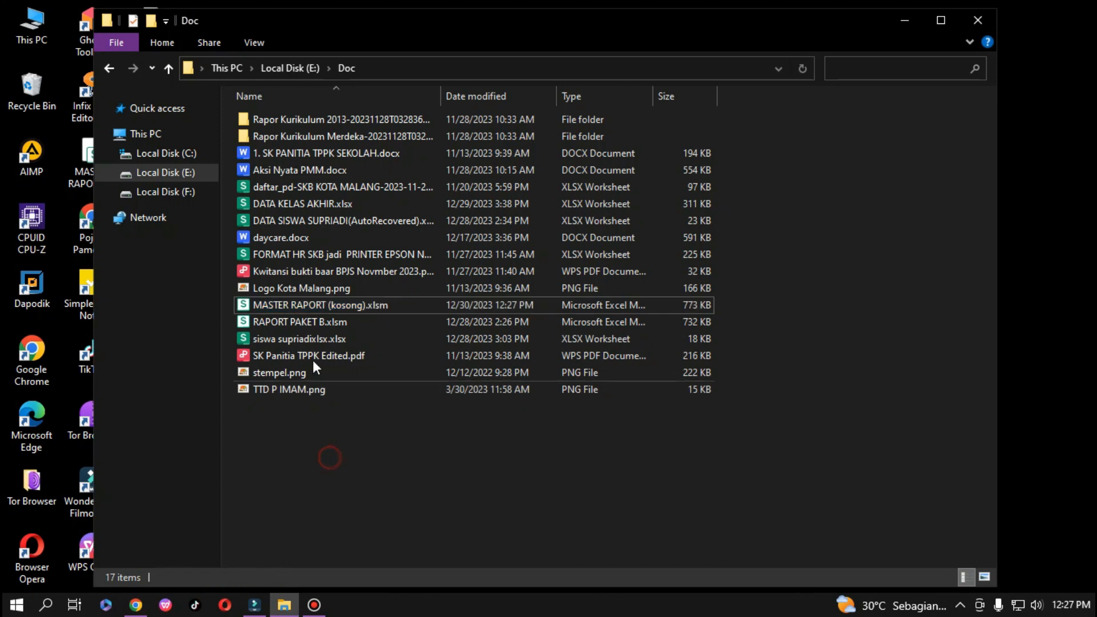
right_click(297, 307)
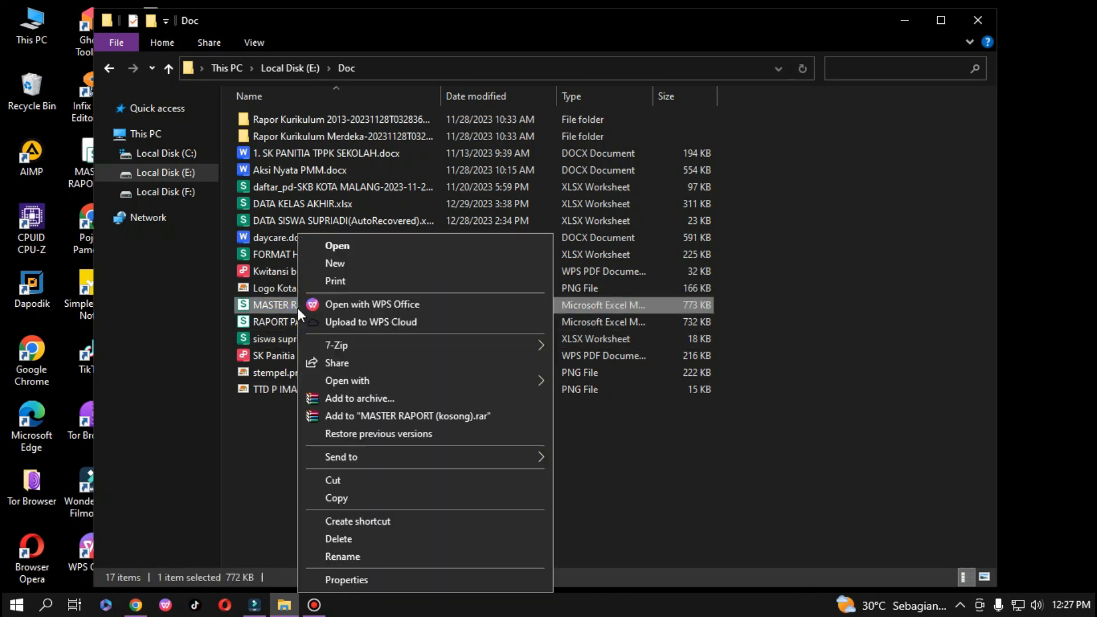
left_click(345, 496)
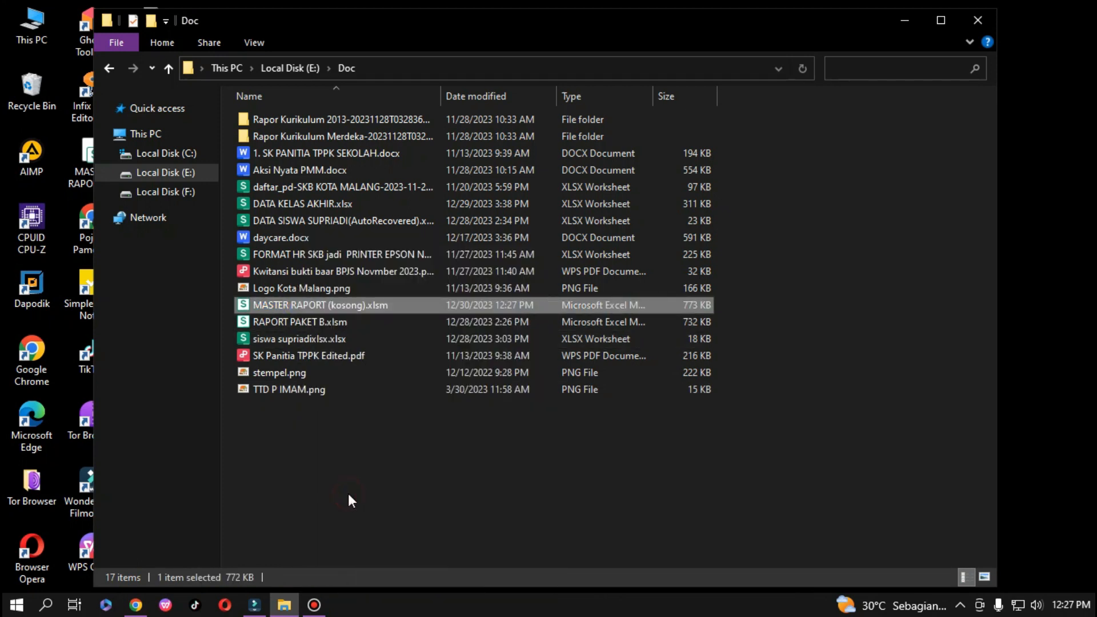
left_click(279, 437)
right_click(280, 440)
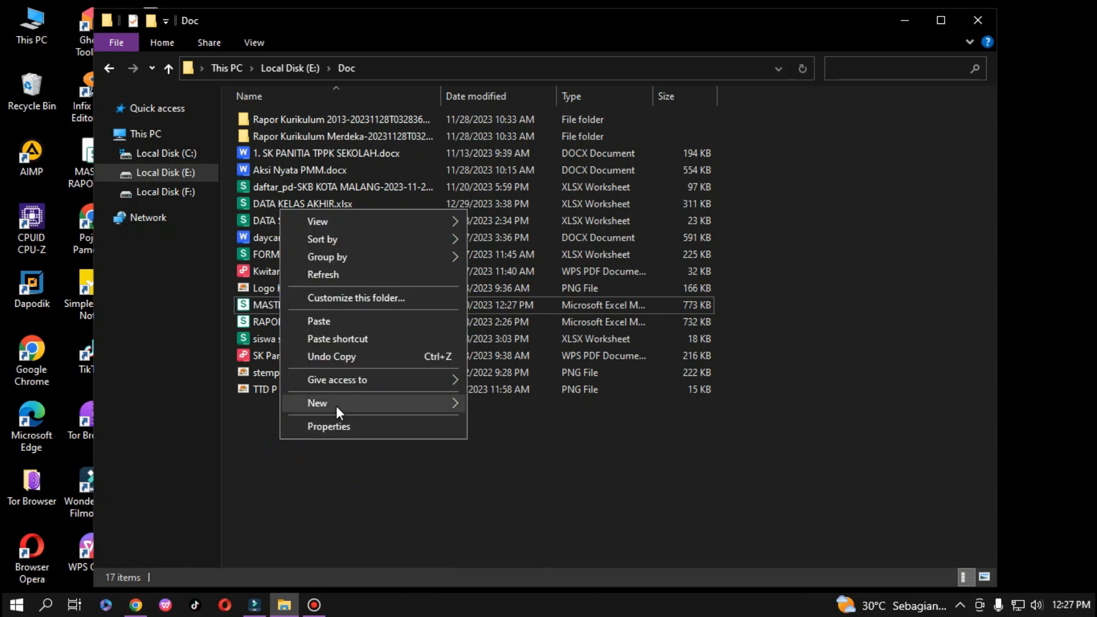
left_click(342, 322)
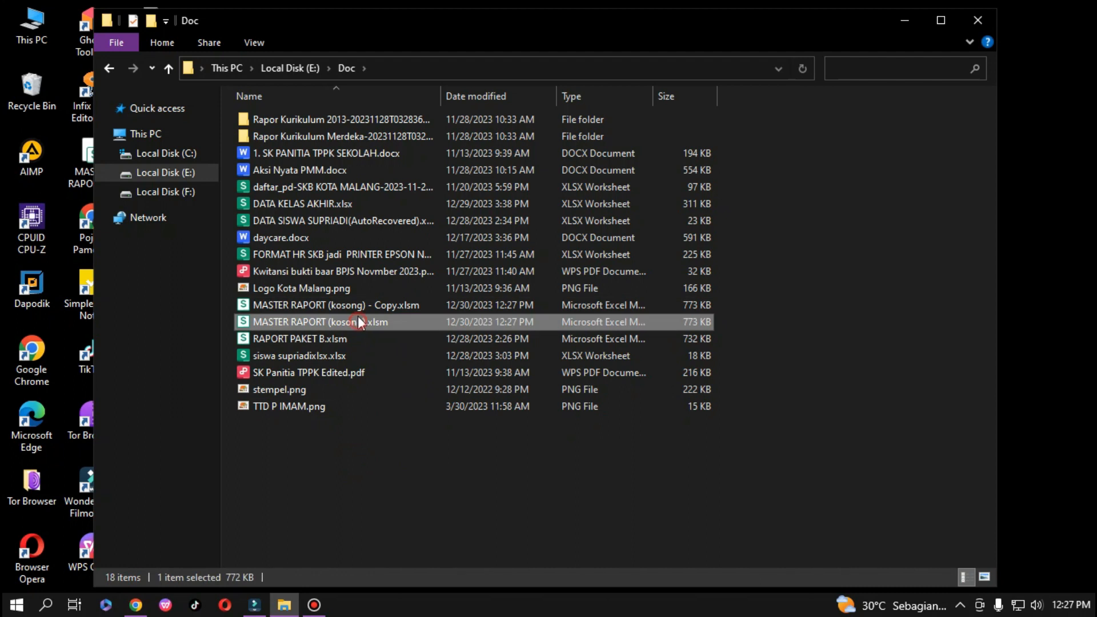
Rename the original workbook to MASTER RAPORT (7).xlsm.
left_click(328, 321)
right_click(328, 321)
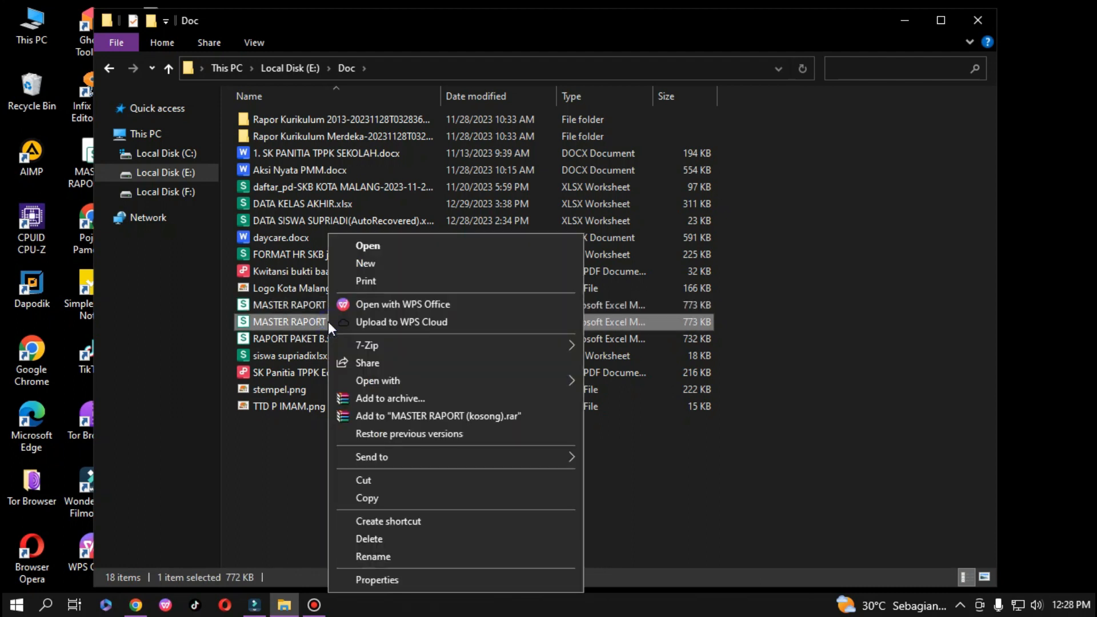
left_click(269, 472)
left_click(345, 322)
right_click(345, 321)
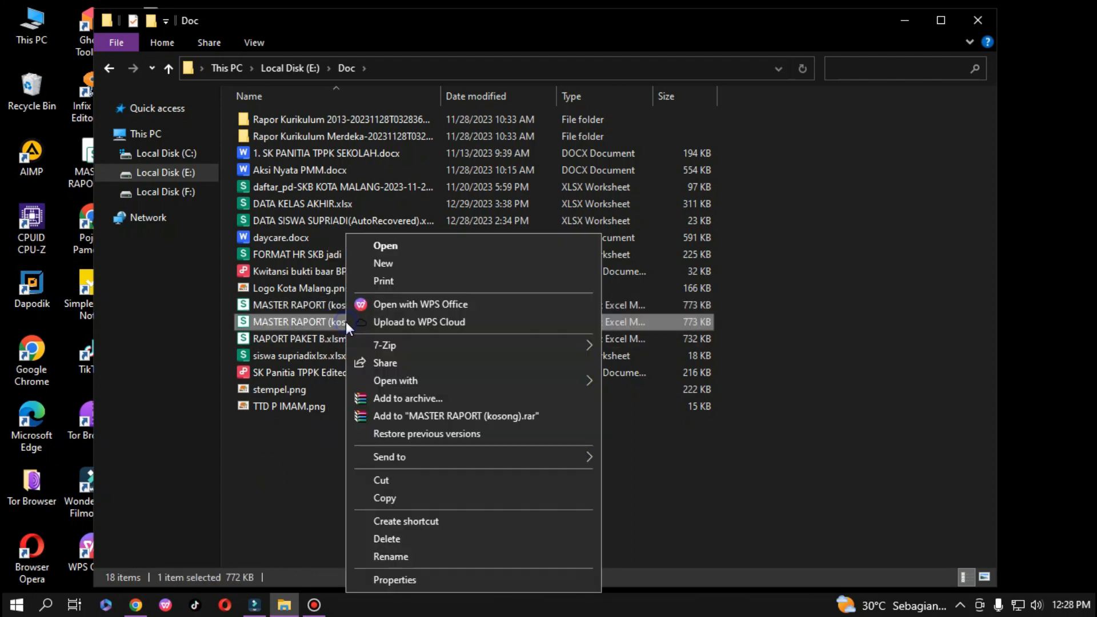
left_click(393, 556)
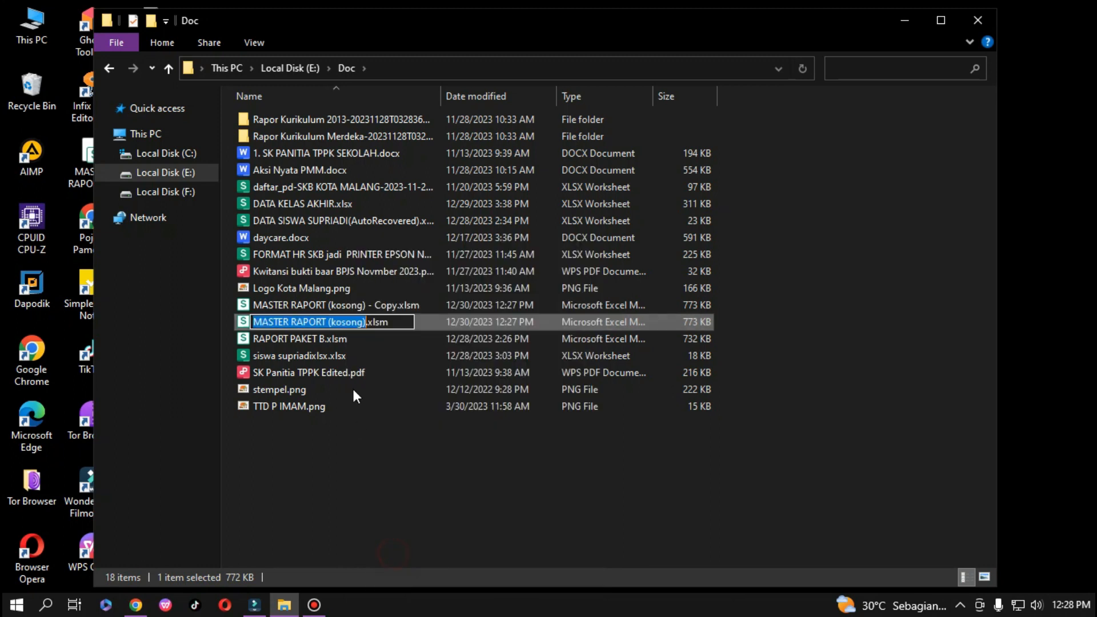
left_click(359, 323)
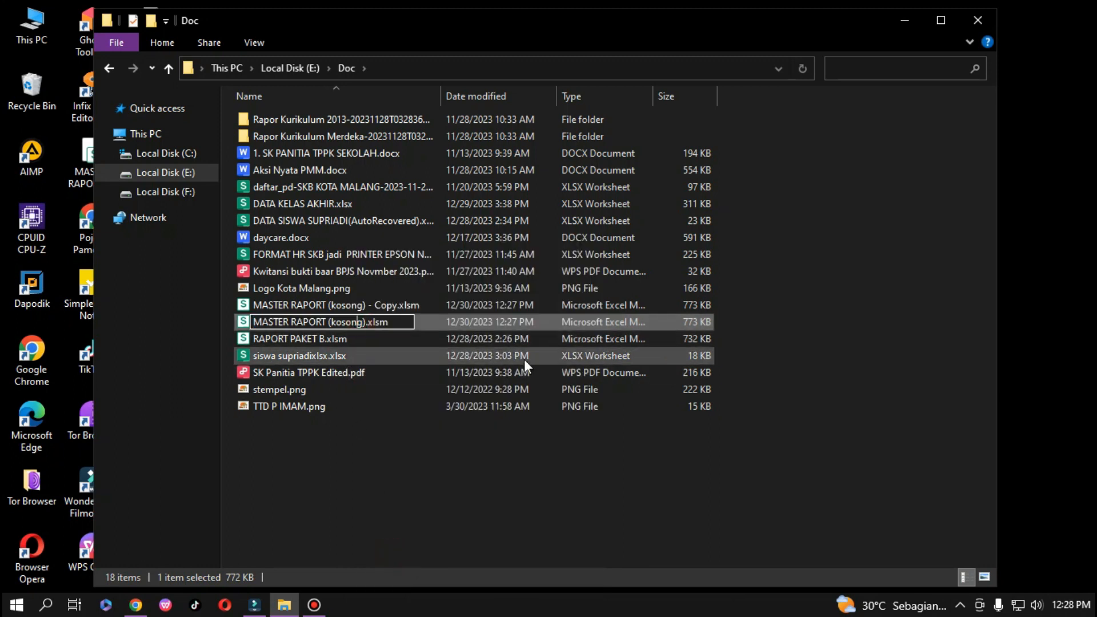
key("BackSpace")
key("BackSpace")
key("BackSpace")
key("BackSpace")
key("BackSpace")
key("BackSpace")
type("t")
key("BackSpace")
type("&")
key("BackSpace")
type("7")
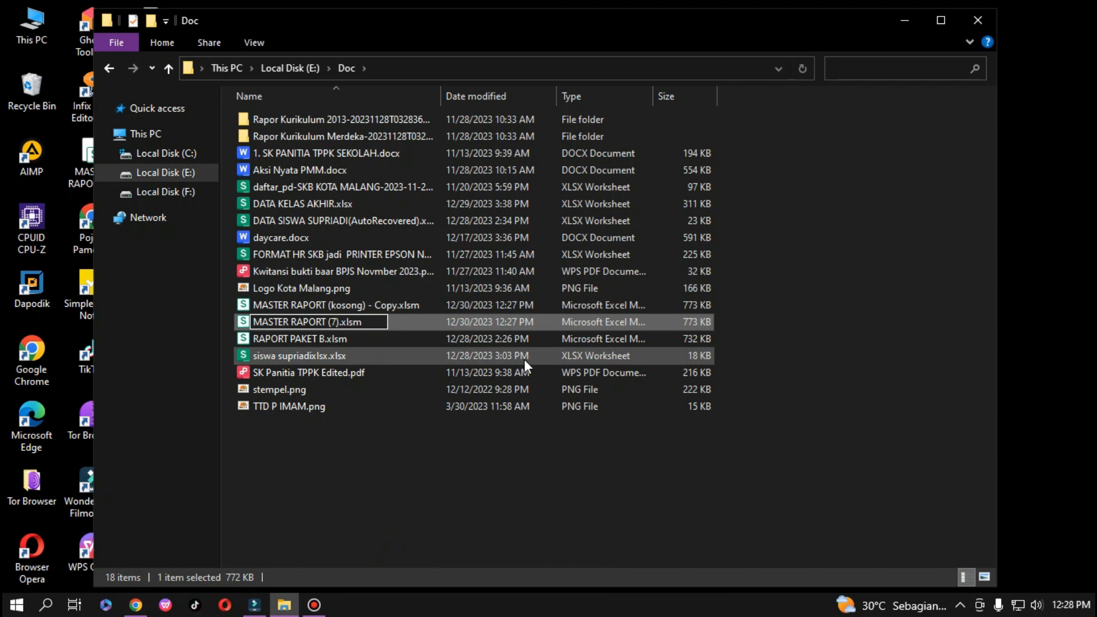
left_click(425, 513)
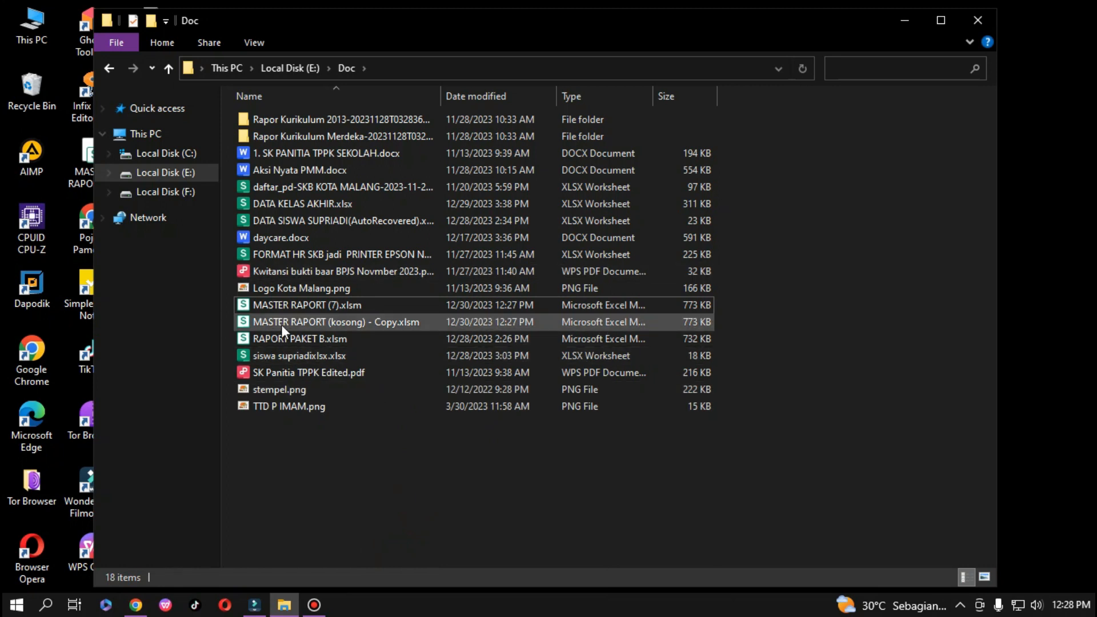
Rename the duplicate to MASTER RAPORT (9) - Copy.xlsm.
left_click(282, 325)
right_click(282, 324)
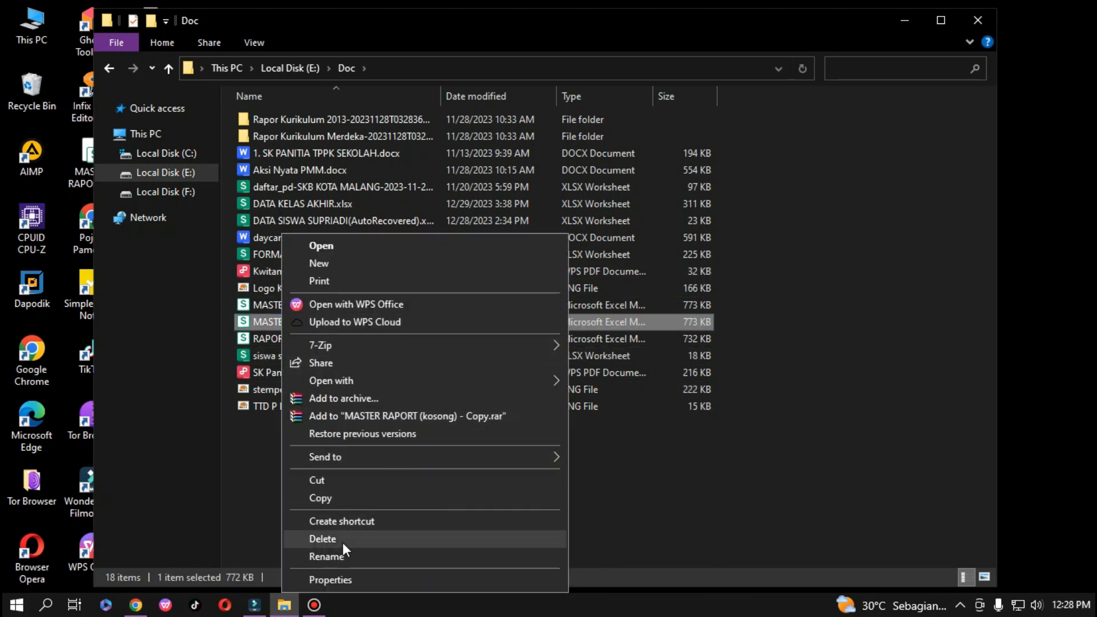
left_click(342, 556)
left_click(357, 322)
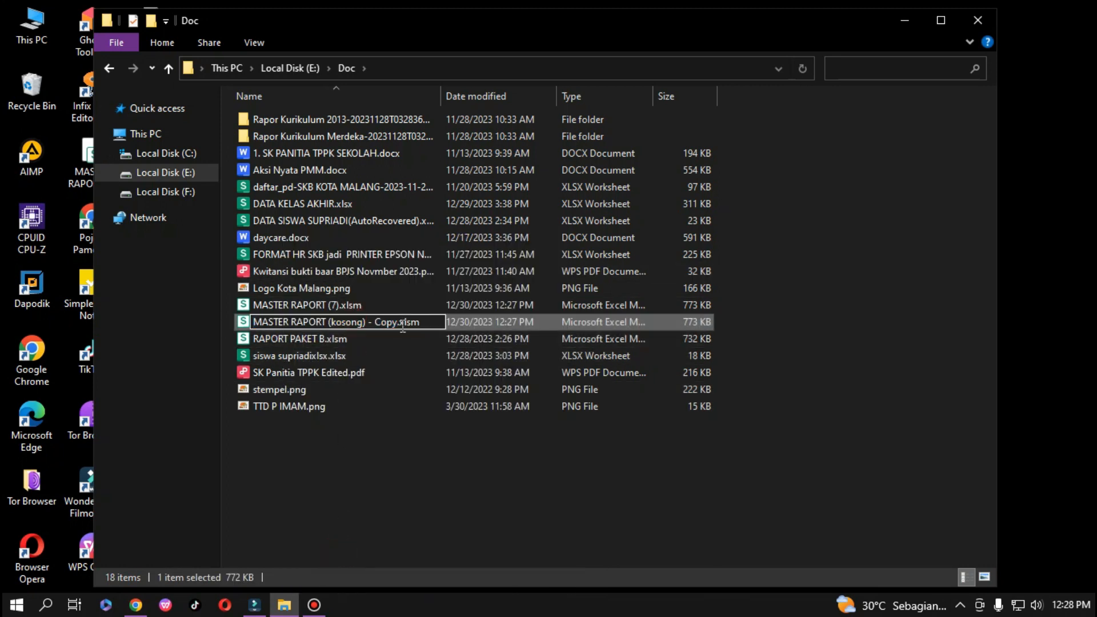
key("BackSpace")
key("BackSpace")
key("BackSpace")
key("BackSpace")
key("BackSpace")
key("BackSpace")
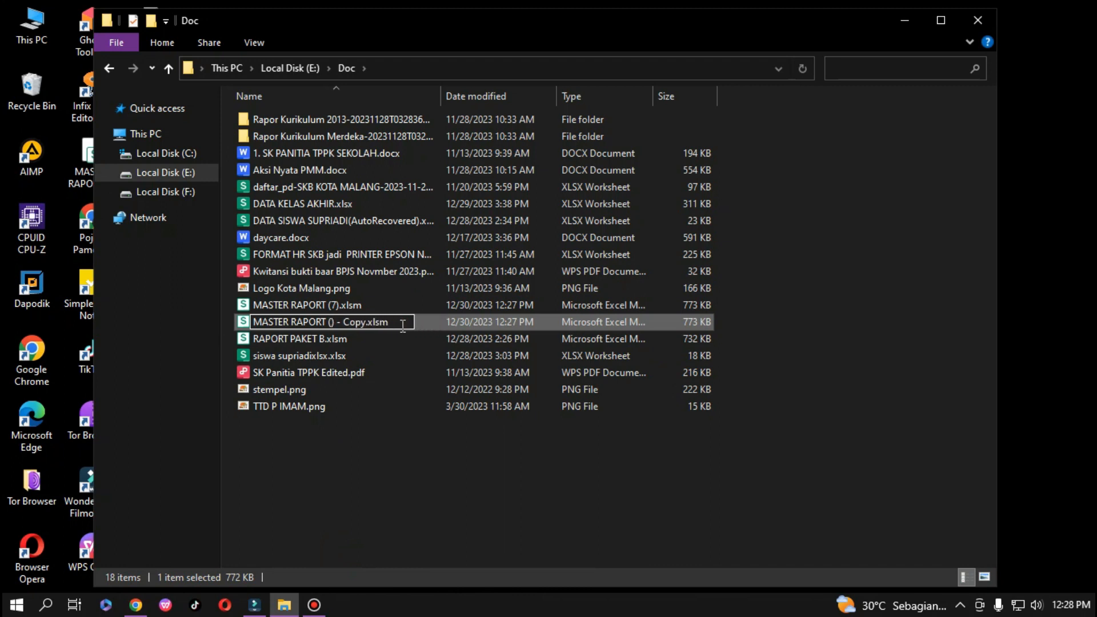
type("9")
key("Return")
left_click(348, 472)
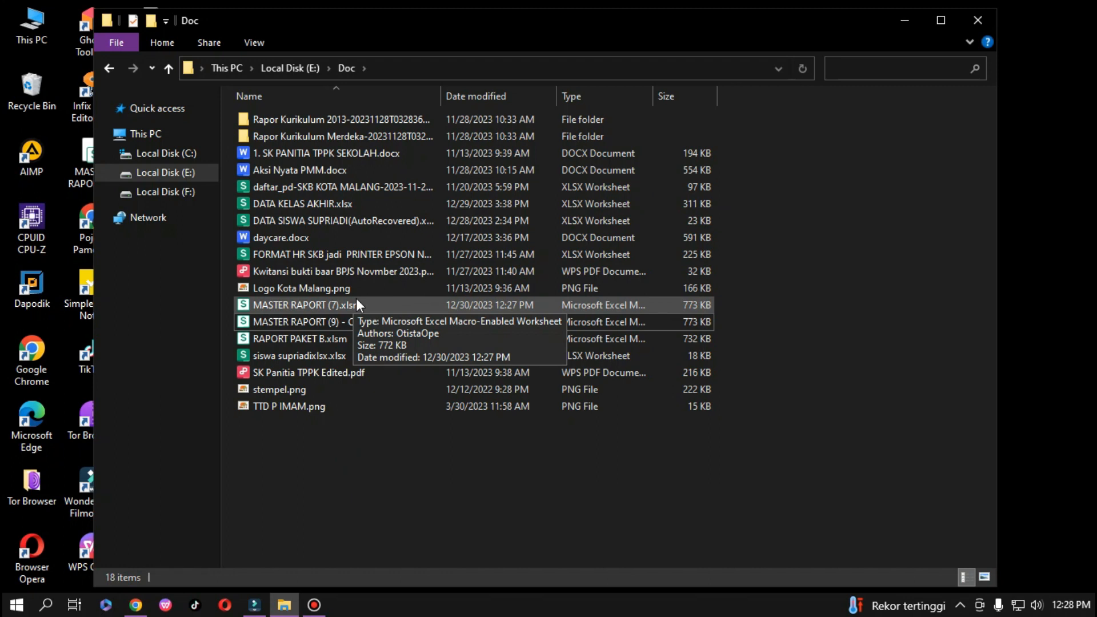
Open MASTER RAPORT (9) - Copy.xlsm with editing and macros enabled.
double_click(309, 321)
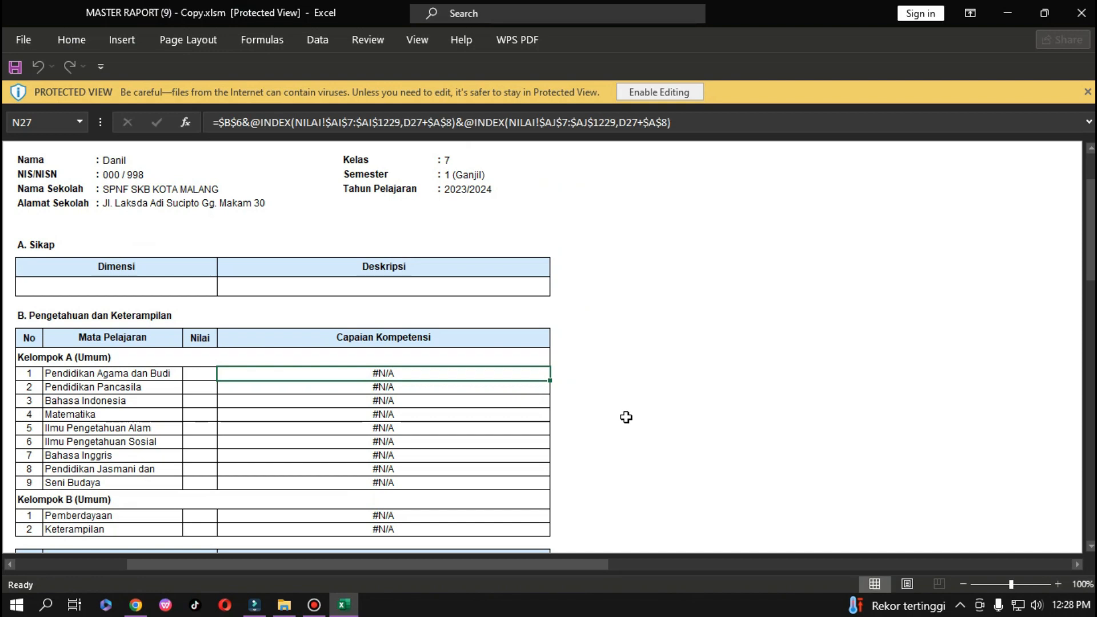
left_click(661, 92)
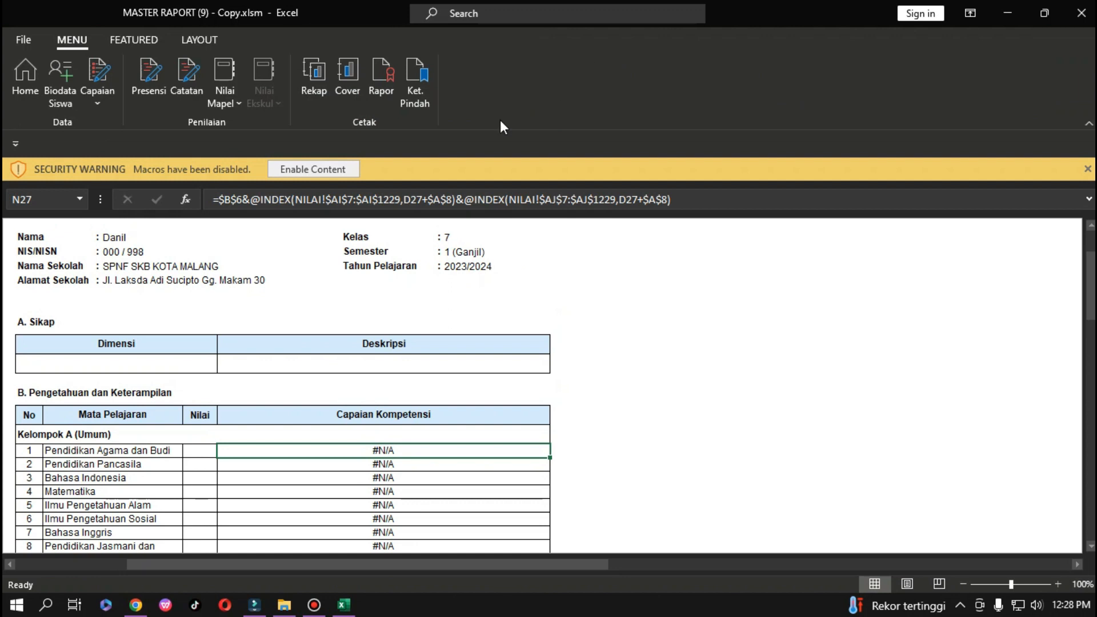
left_click(290, 174)
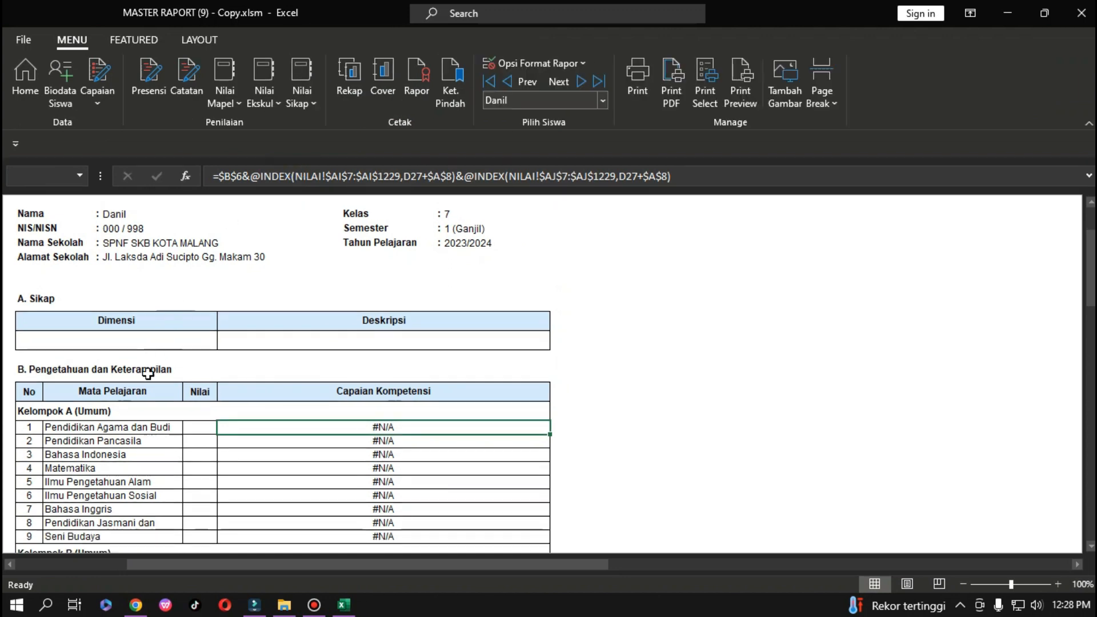
scroll(127, 495, "down", 1)
scroll(127, 494, "up", 2)
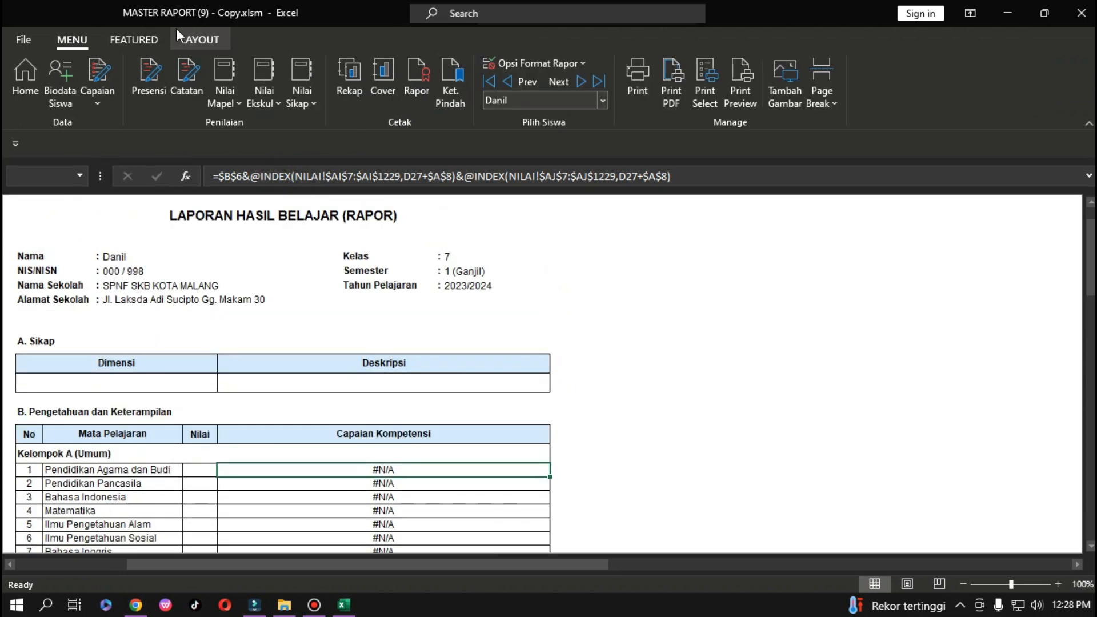
Keep Kelas at 7 on the Home sheet and go to Biodata Siswa.
left_click(50, 70)
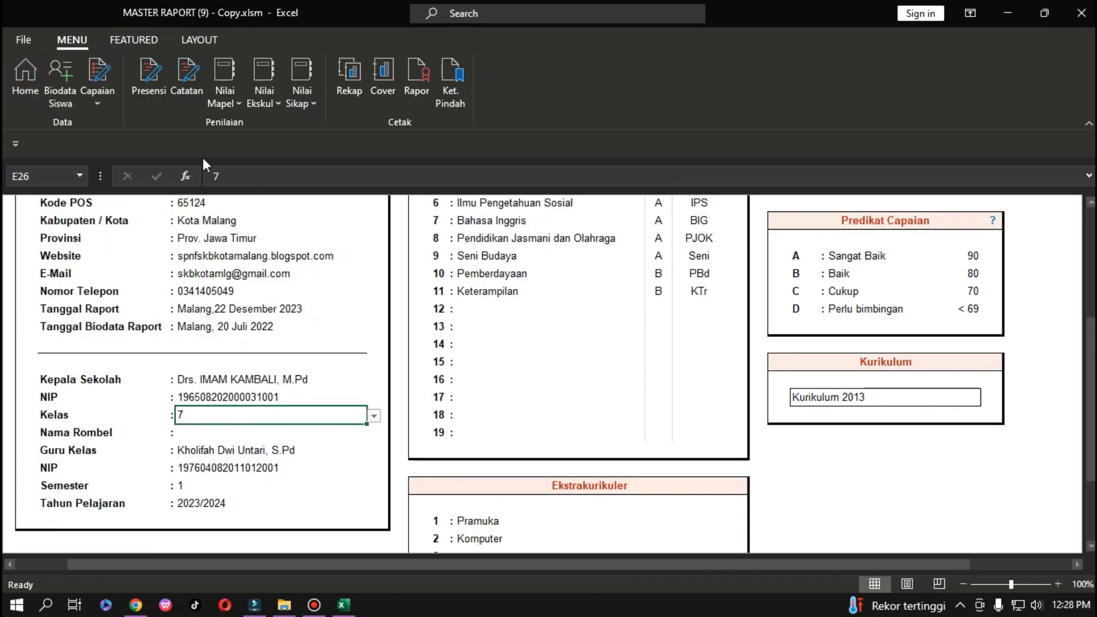
left_click(374, 417)
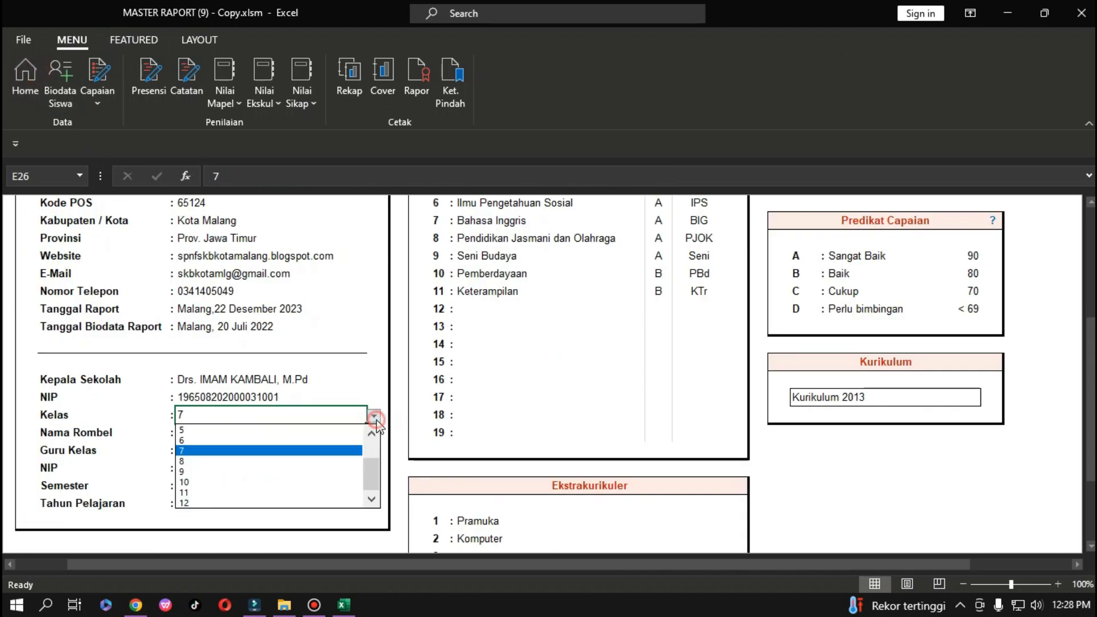
left_click(287, 452)
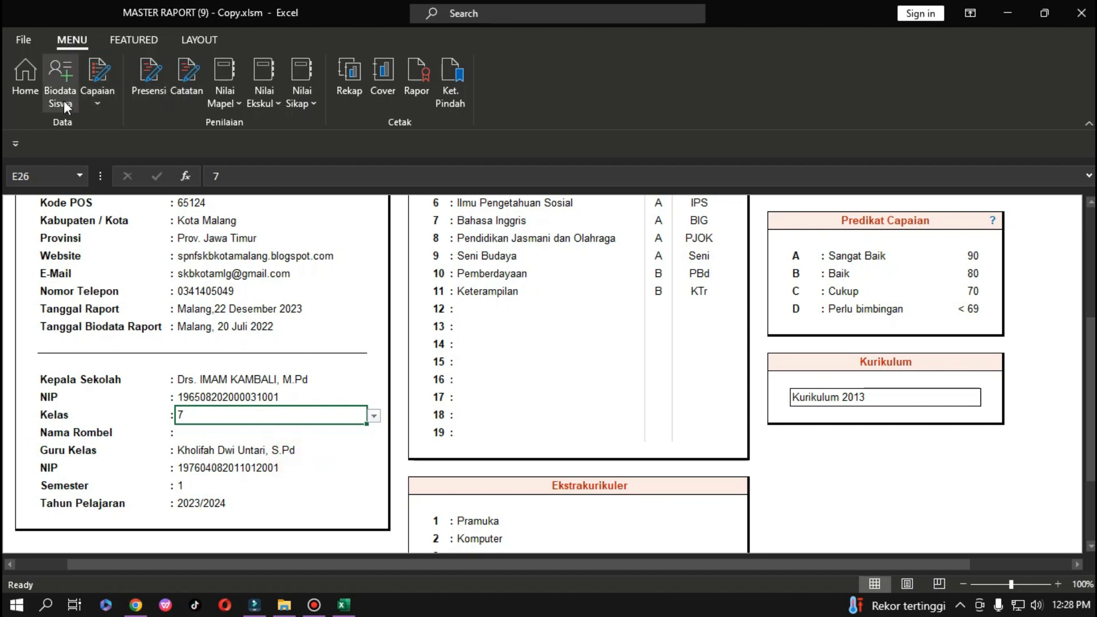
left_click(64, 101)
Clear the first student's record, move the second student's record into row 1, and clear row 2.
left_click(75, 284)
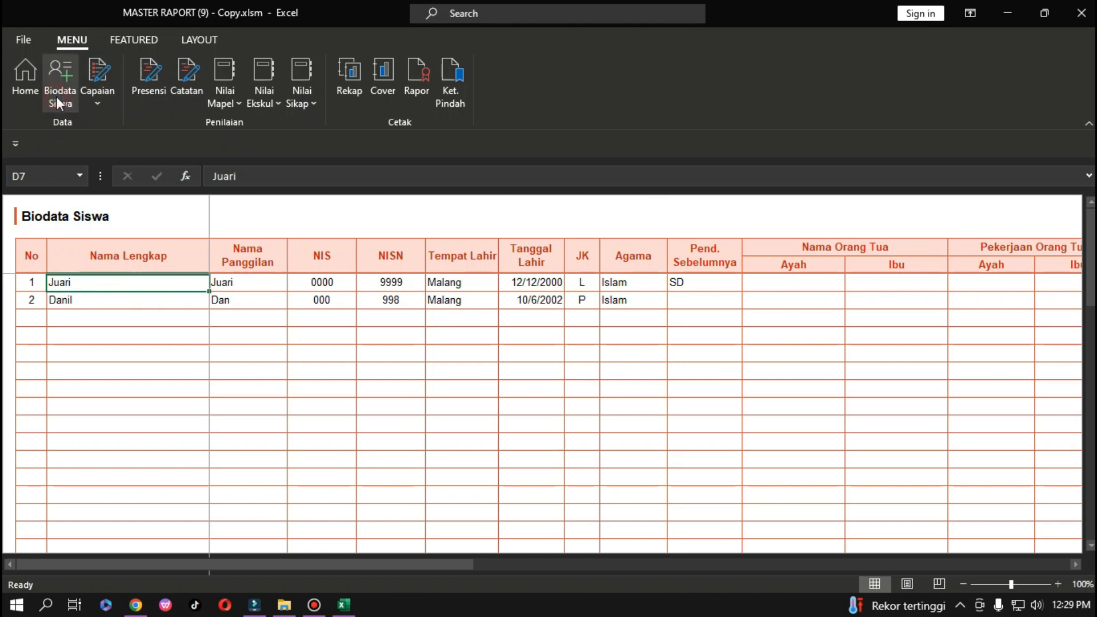
left_click_drag(75, 282, 728, 277)
key("Delete")
left_click_drag(105, 302, 617, 299)
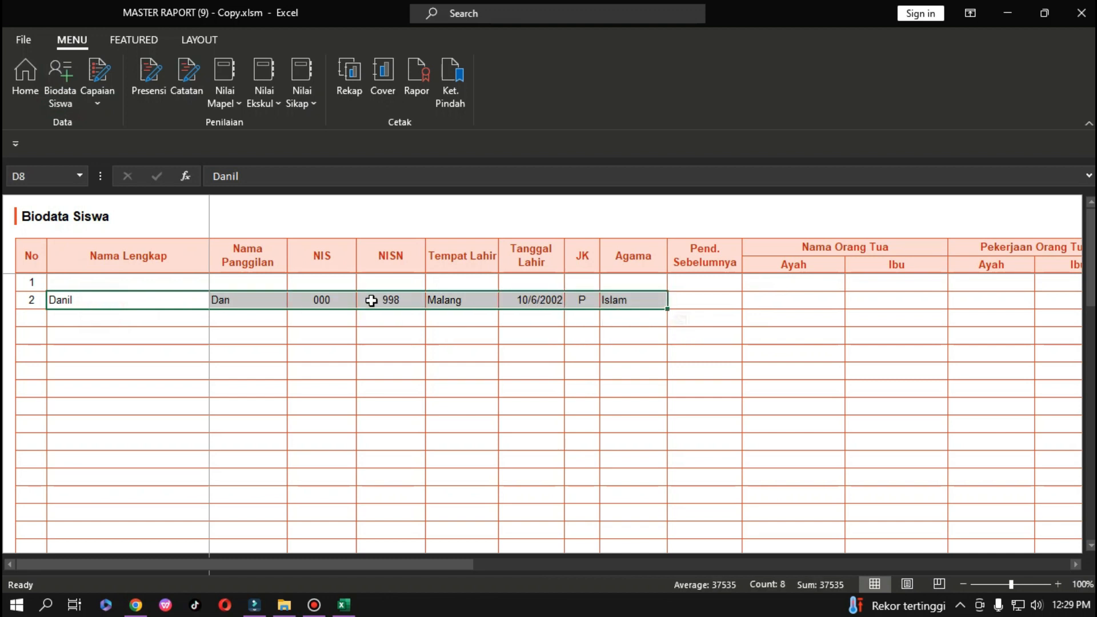
key("ctrl+c")
left_click(167, 289)
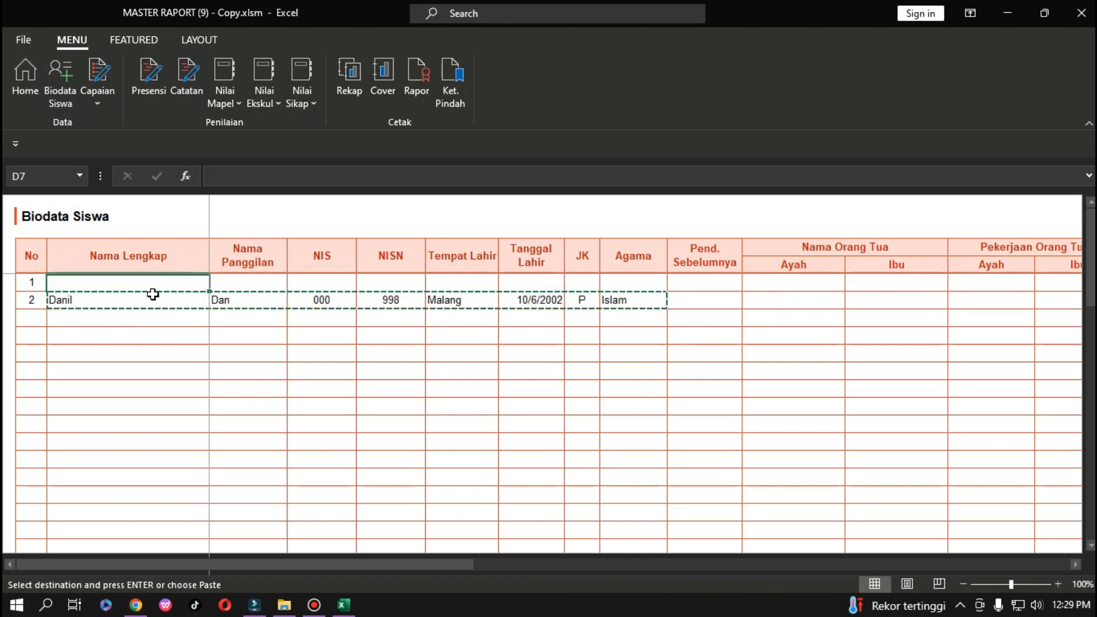
key("ctrl+v")
key("Escape")
left_click_drag(117, 300, 602, 297)
key("Delete")
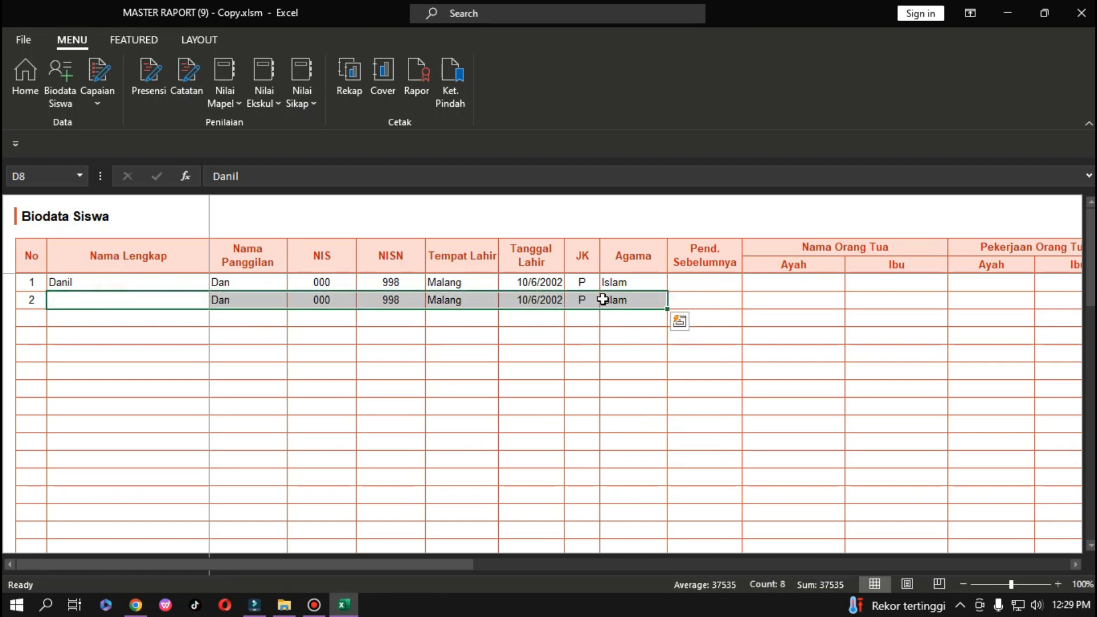
Look over the Capaian and Catatan Wali Kelas sheets, then close the workbook.
left_click(103, 105)
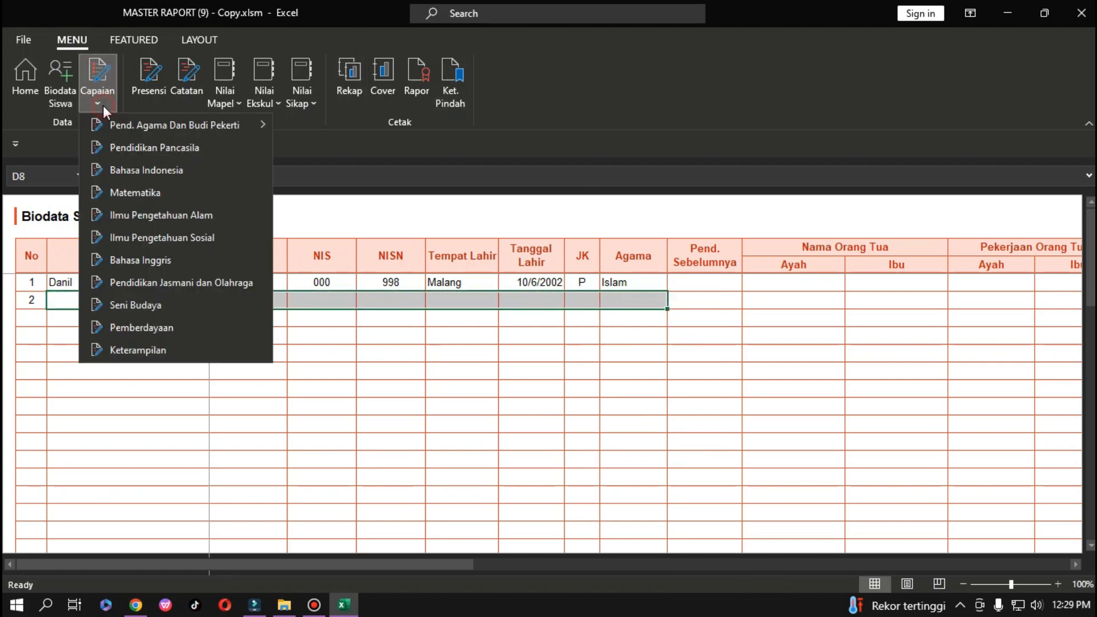
mouse_move(127, 124)
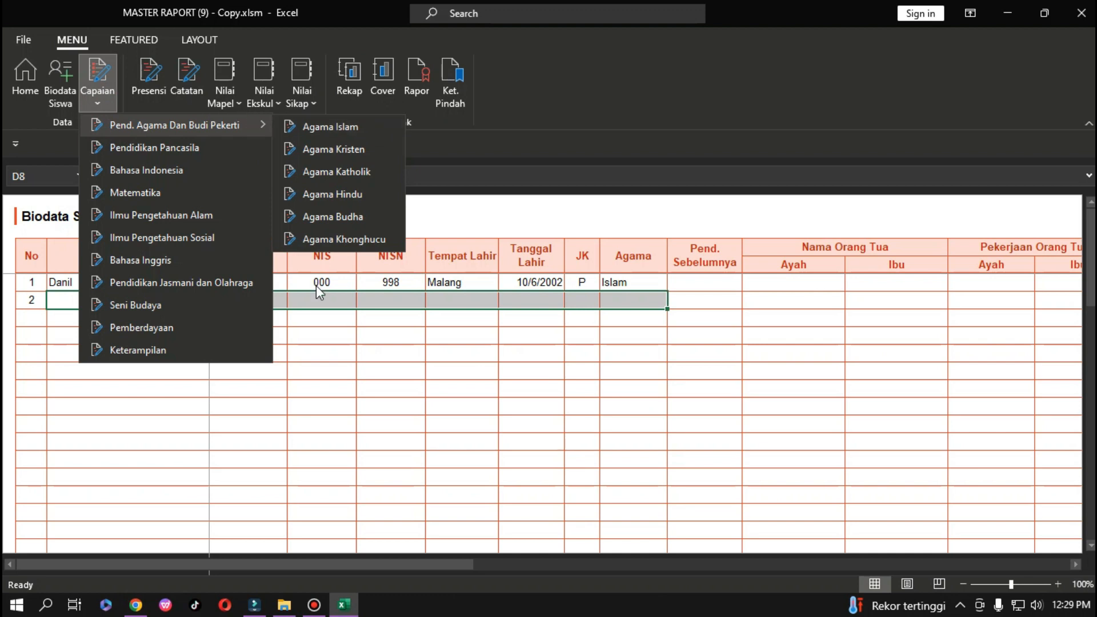
left_click(411, 368)
left_click(155, 71)
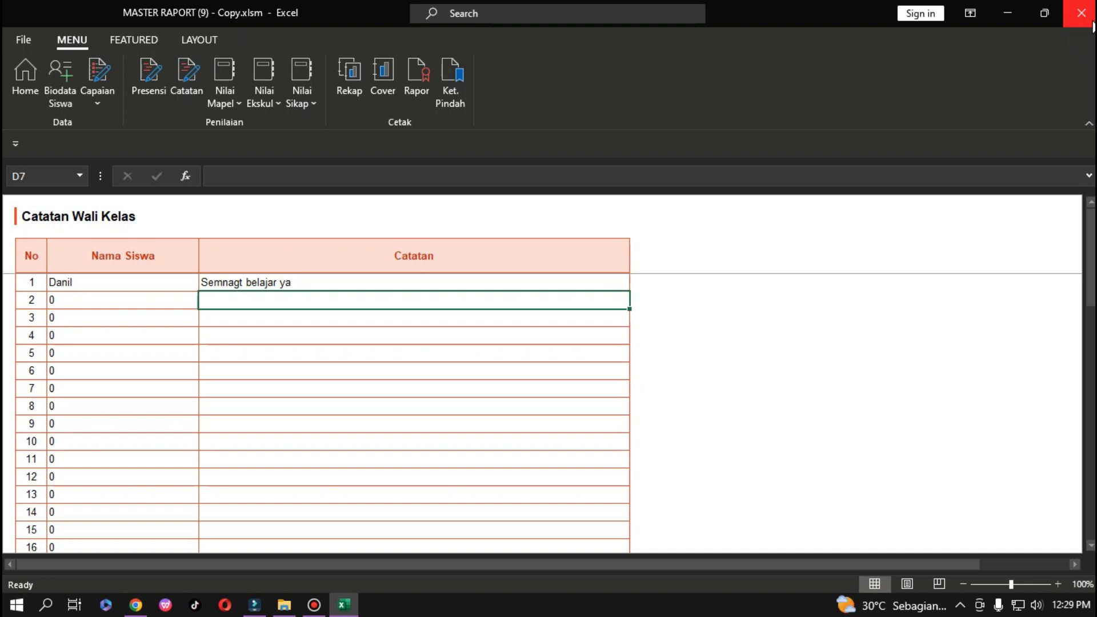
left_click(1093, 25)
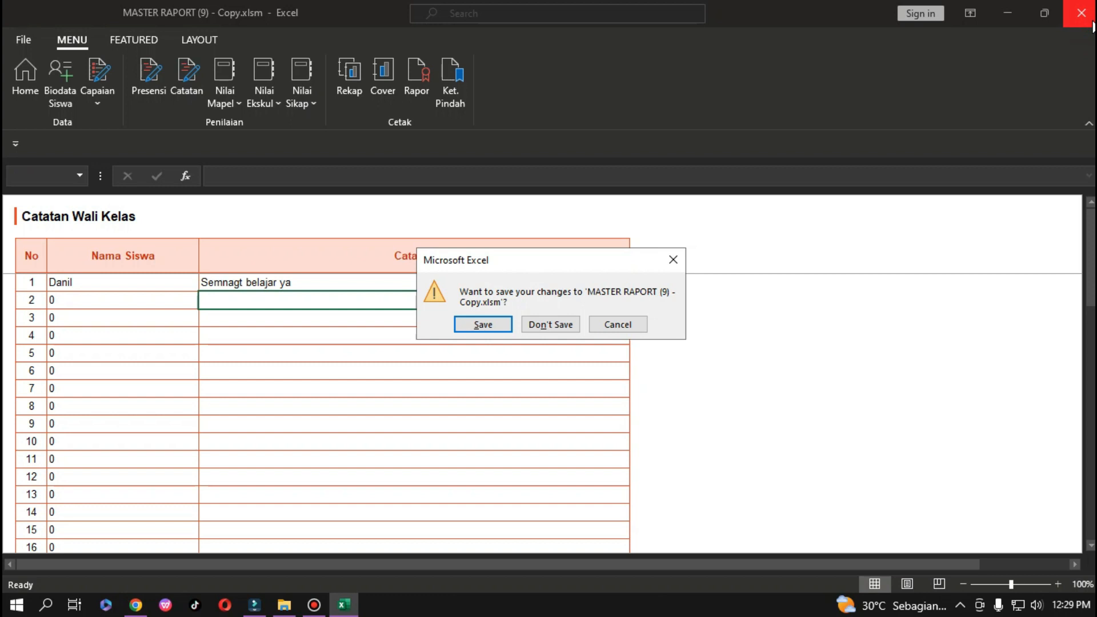
Discard the workbook changes and rename MASTER RAPORT (7).xlsm to MASTER RAPORT (kosong).xlsm.
left_click(550, 324)
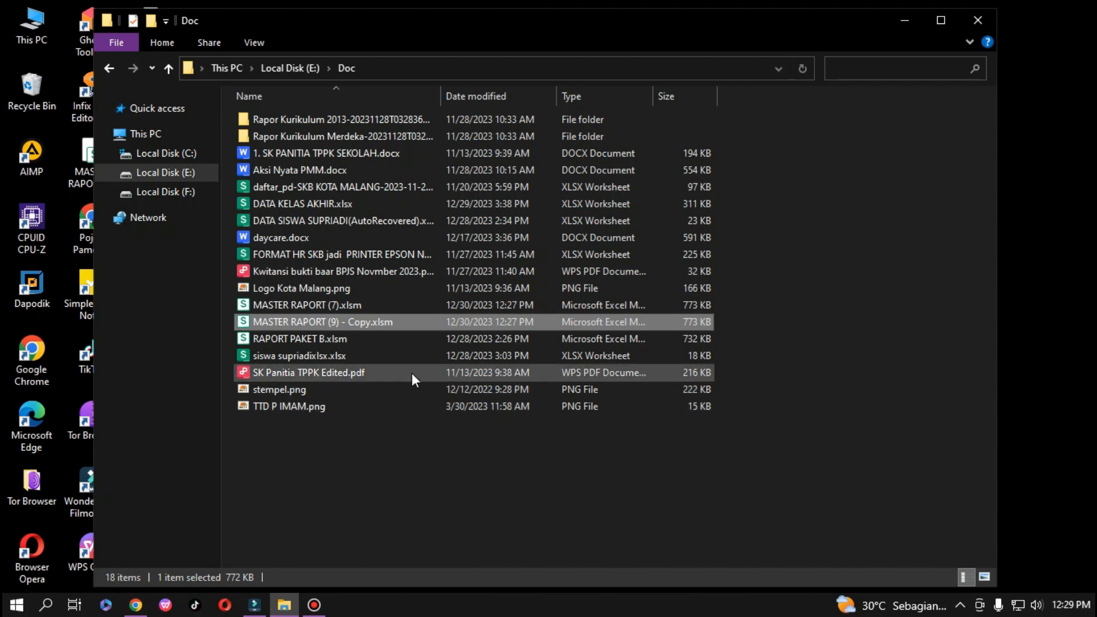
right_click(313, 303)
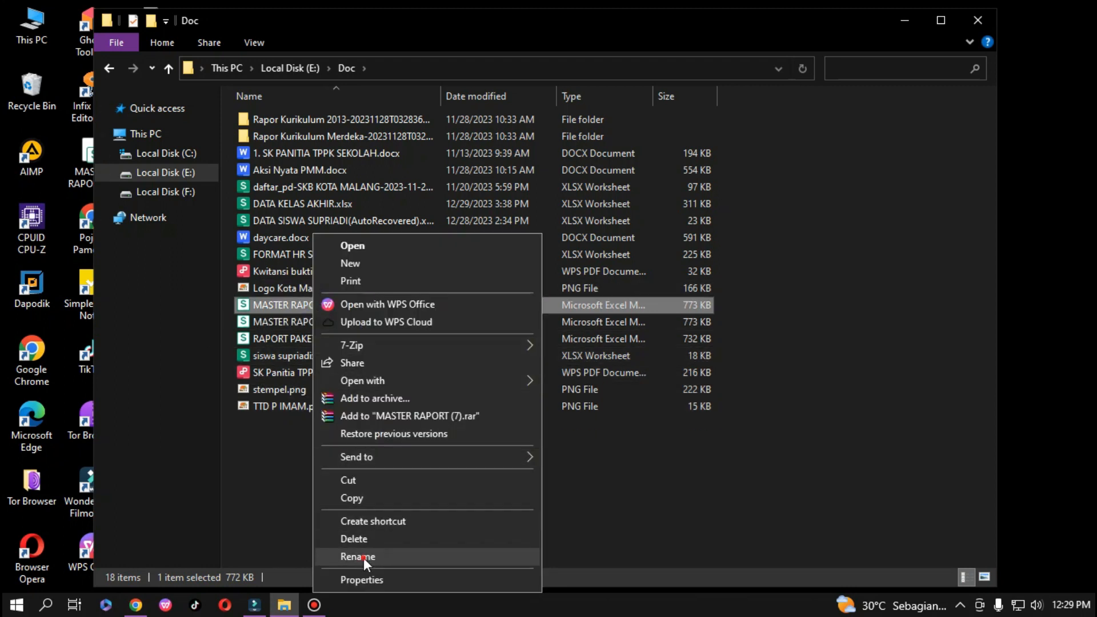
left_click(364, 557)
left_click(336, 306)
key("BackSpace")
type("kosong")
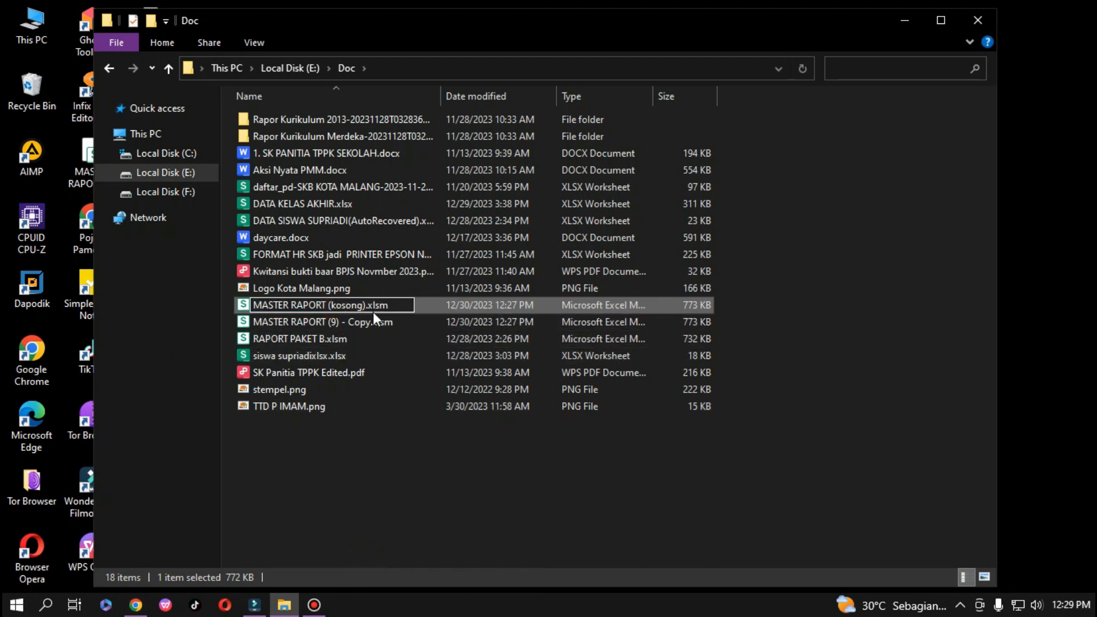
key("Return")
Delete MASTER RAPORT (9) - Copy.xlsm and select MASTER RAPORT (kosong).xlsm.
left_click(398, 306)
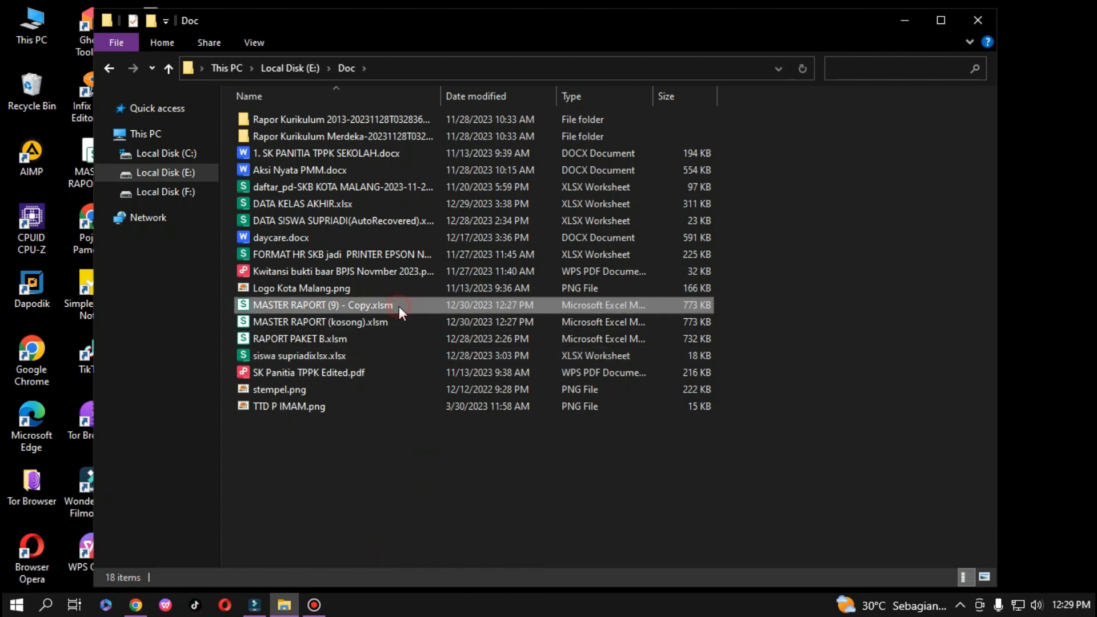
key("Delete")
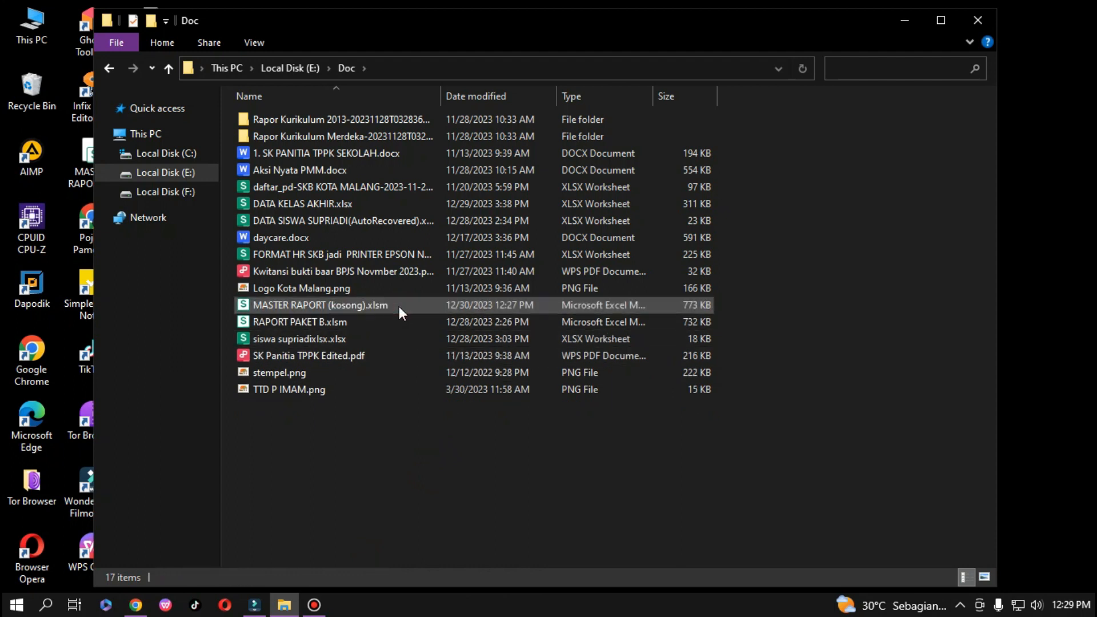
left_click(363, 304)
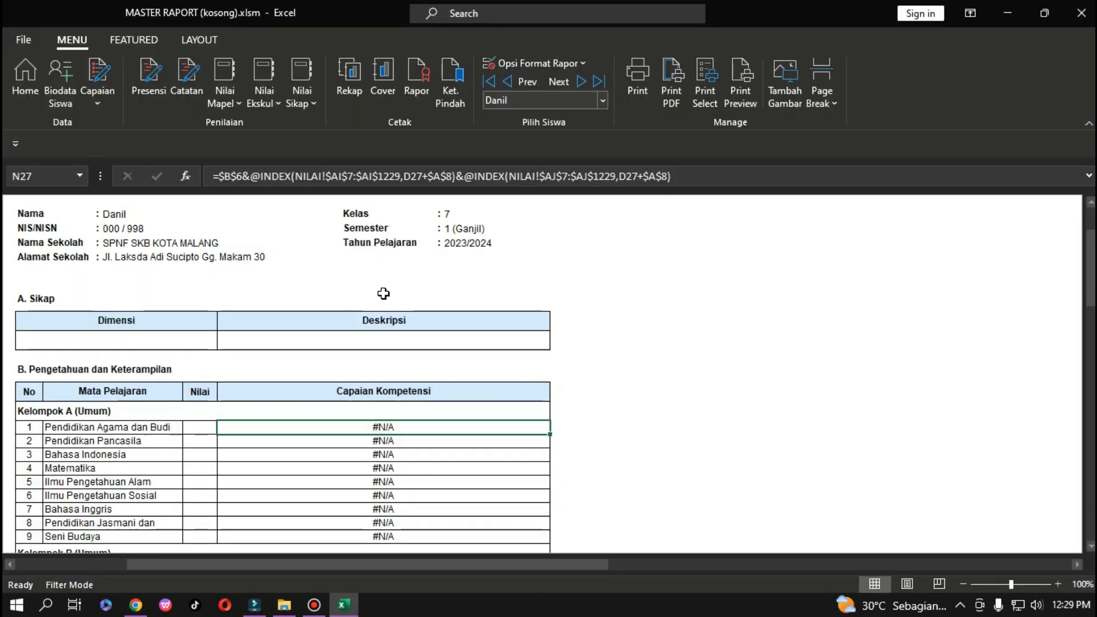
Run Reset Data from the FEATURED tab with the required reset code and acknowledge success.
left_click(150, 47)
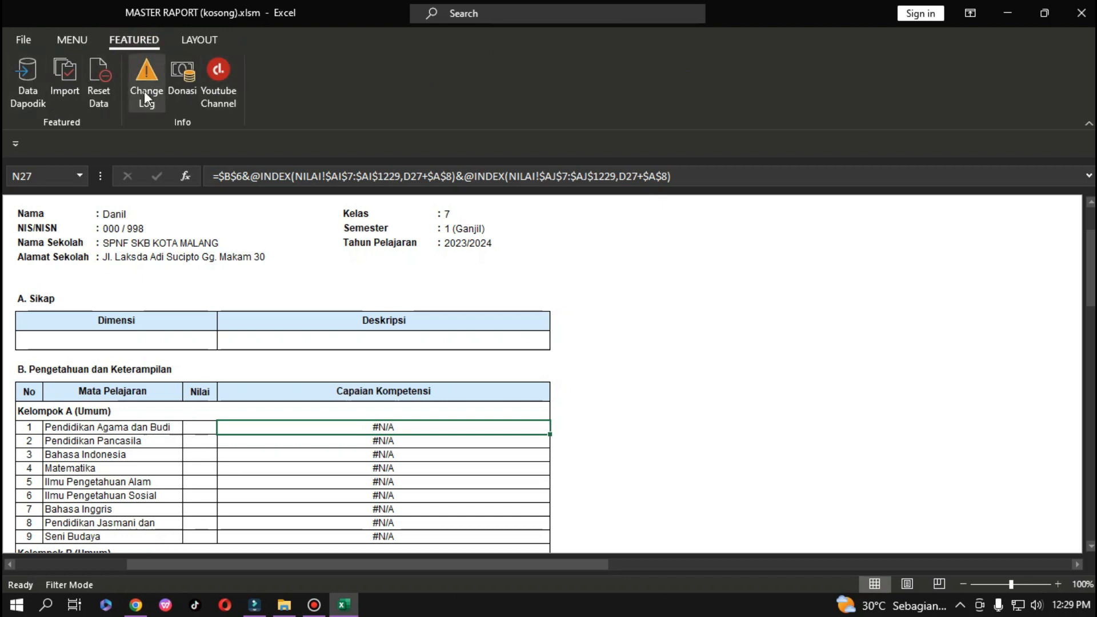
left_click(87, 80)
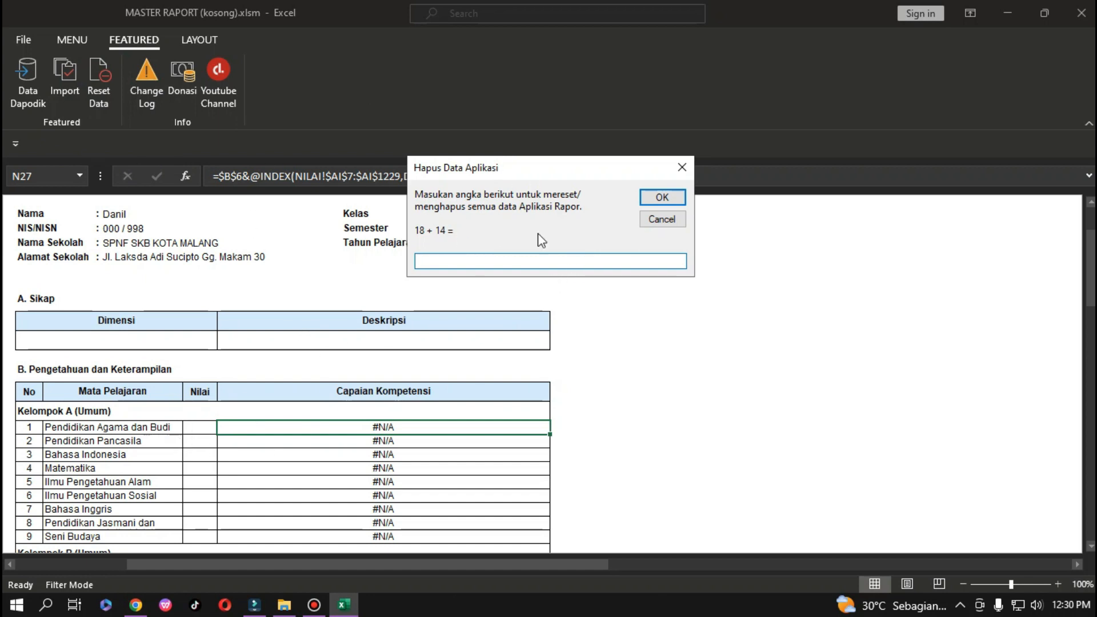
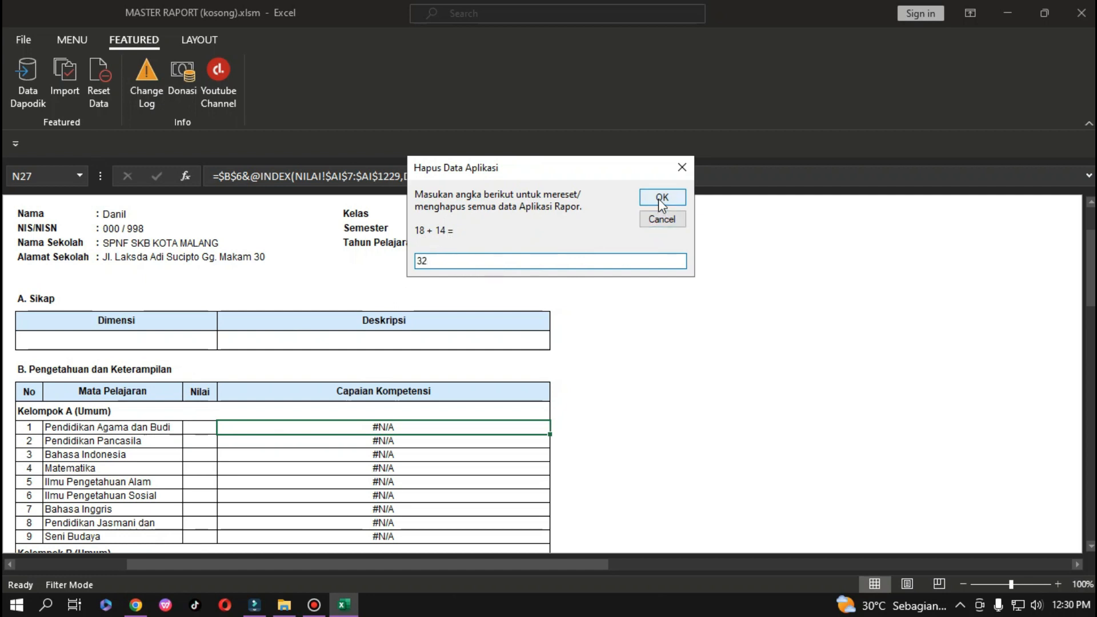
left_click(663, 199)
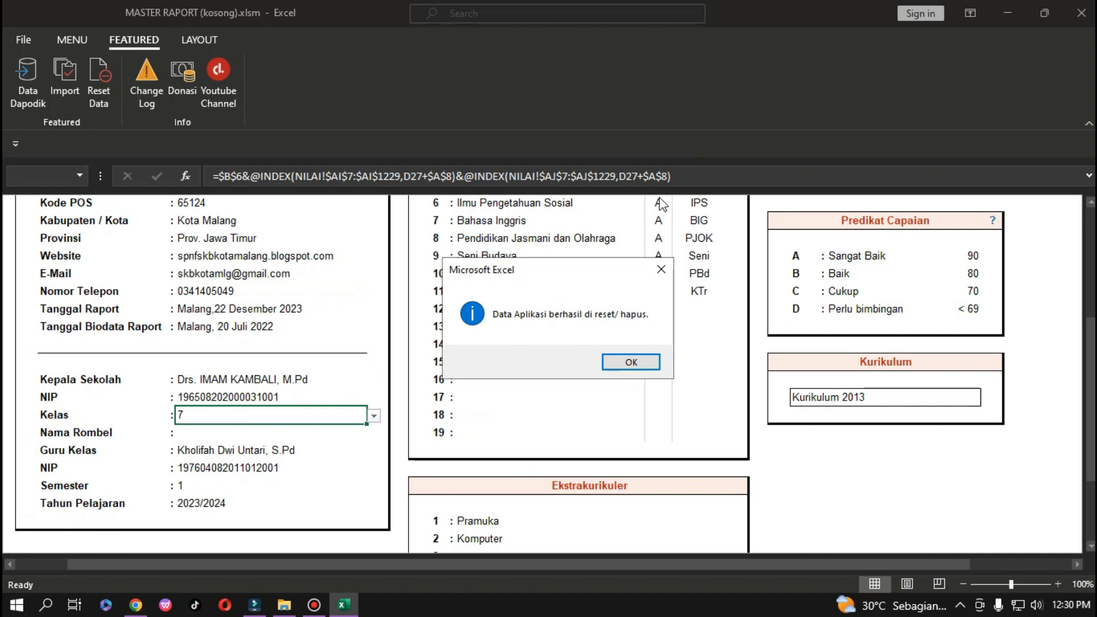
left_click(631, 362)
left_click(64, 40)
left_click(59, 73)
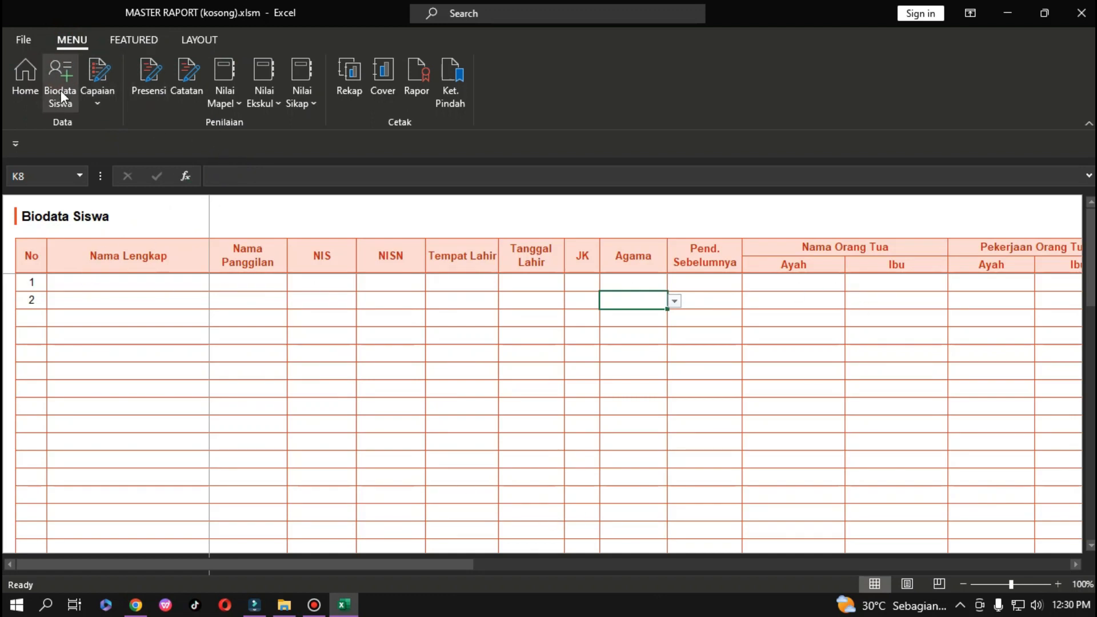
left_click(95, 104)
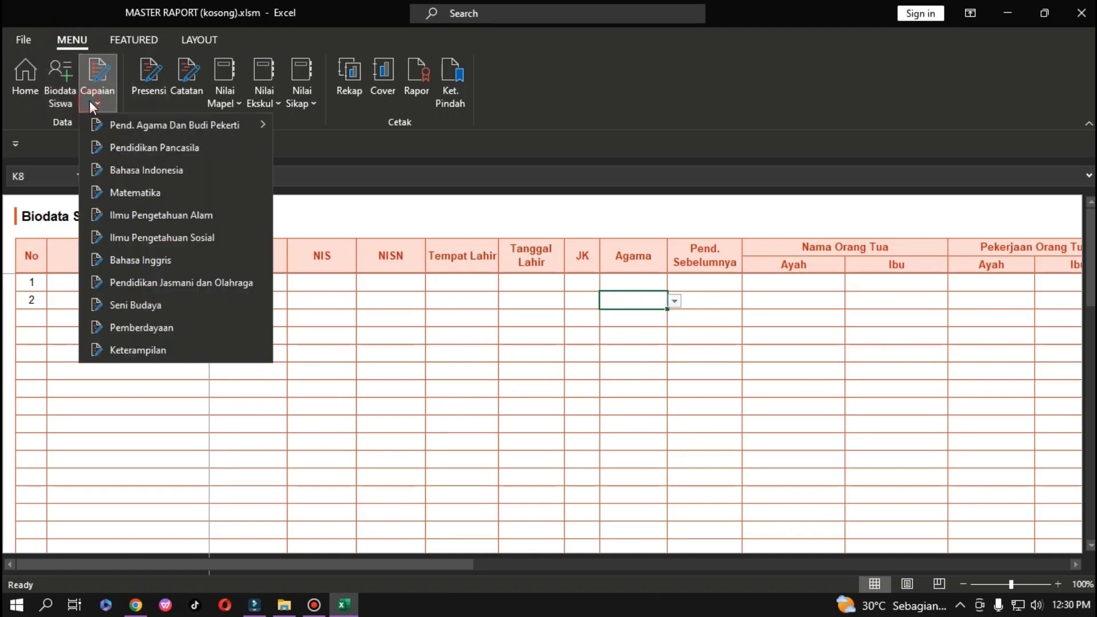
mouse_move(251, 124)
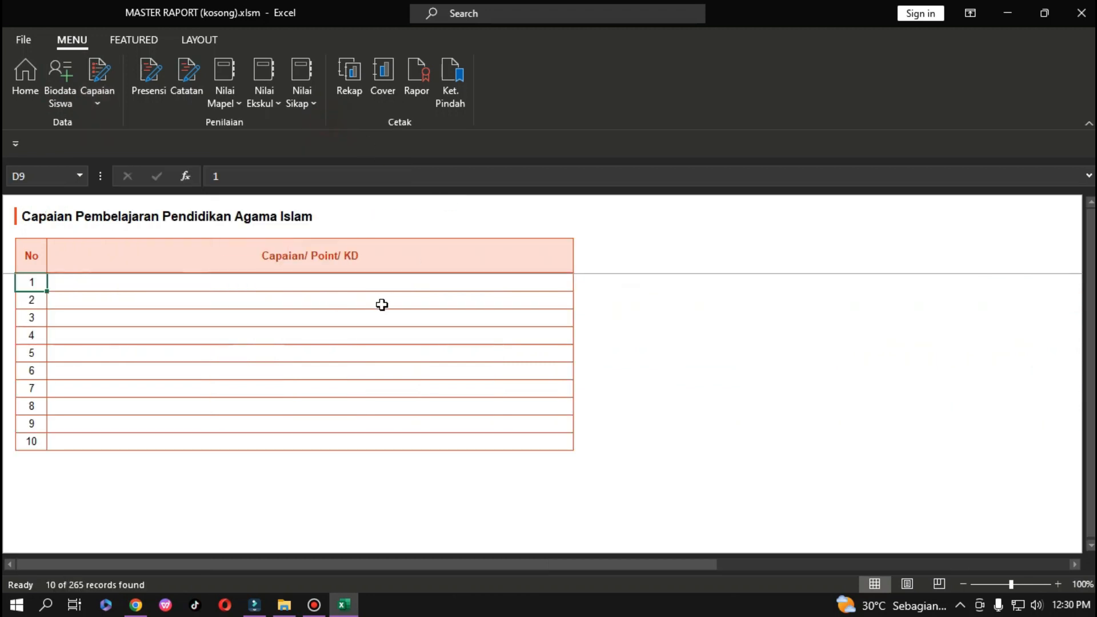
left_click(33, 87)
scroll(319, 415, "up", 1)
scroll(319, 415, "up", 4)
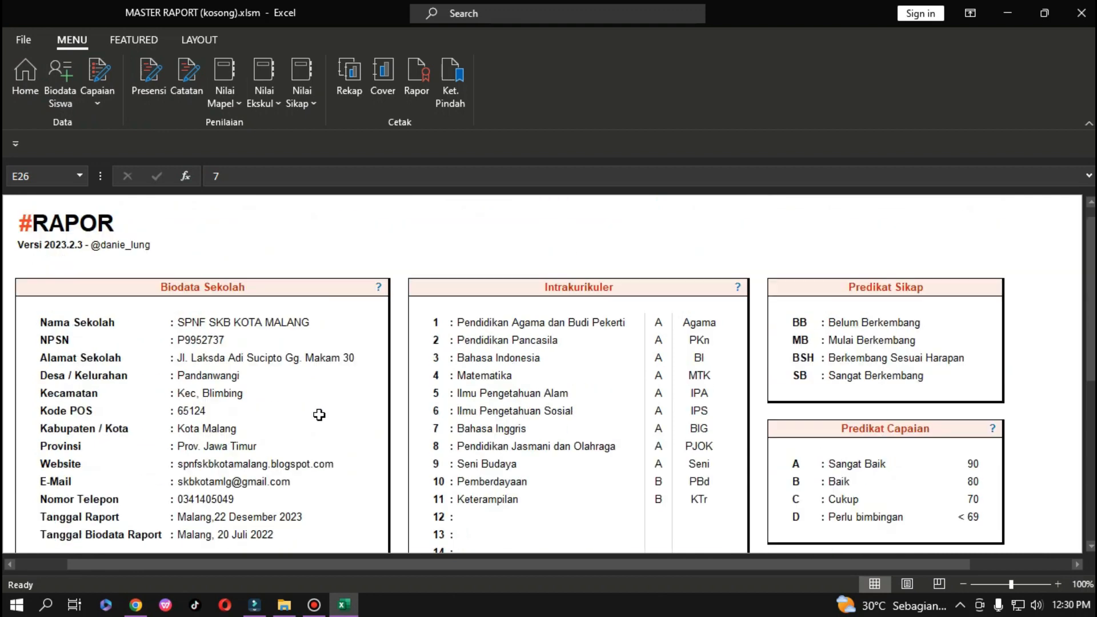
scroll(319, 415, "down", 3)
scroll(249, 418, "down", 1)
scroll(249, 418, "down", 2)
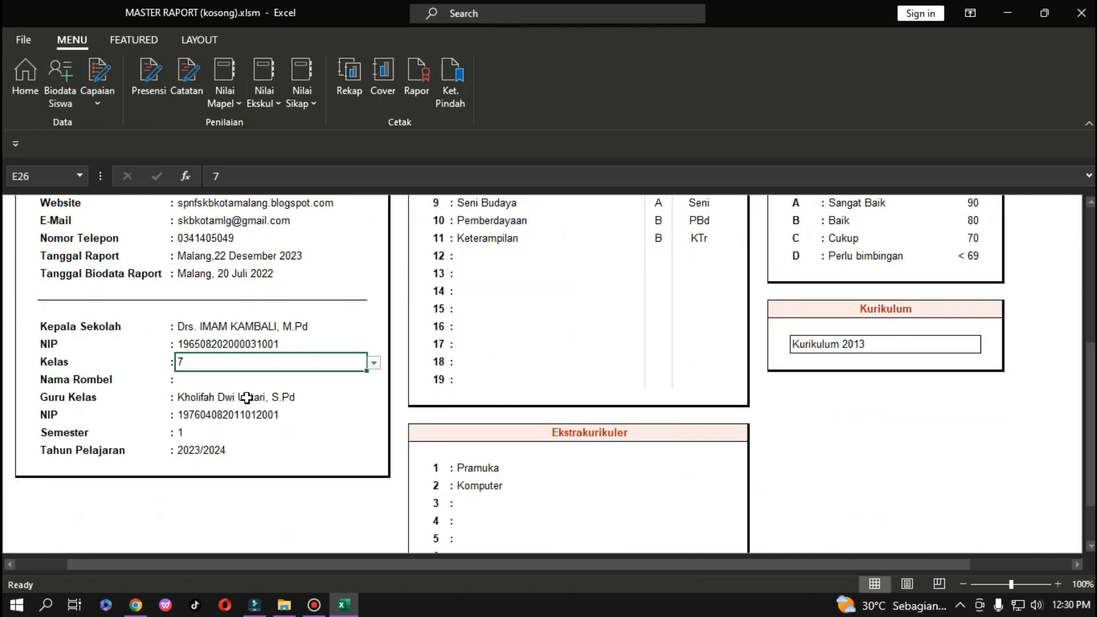